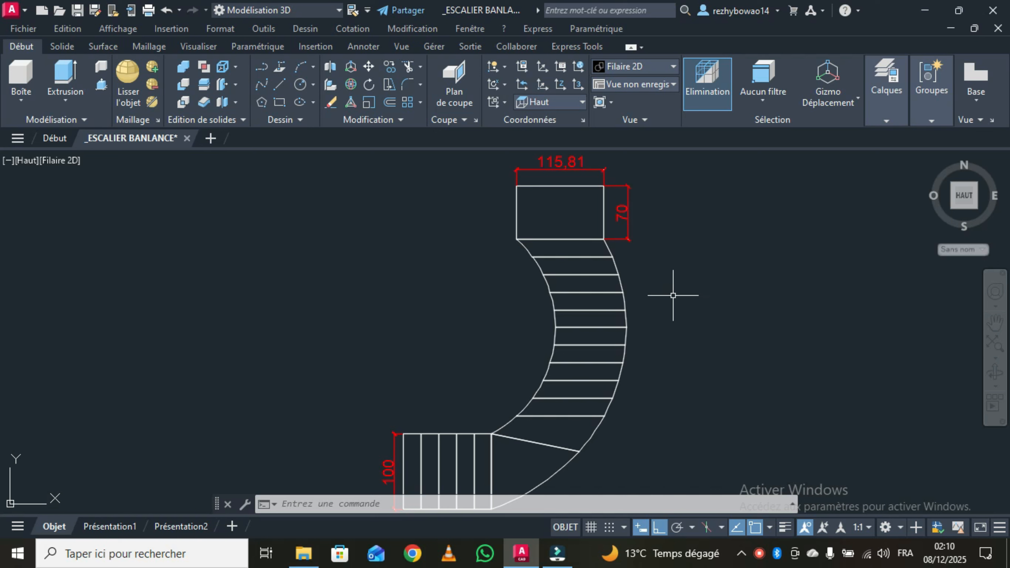
pyautogui.scroll(-3, 658, 294)
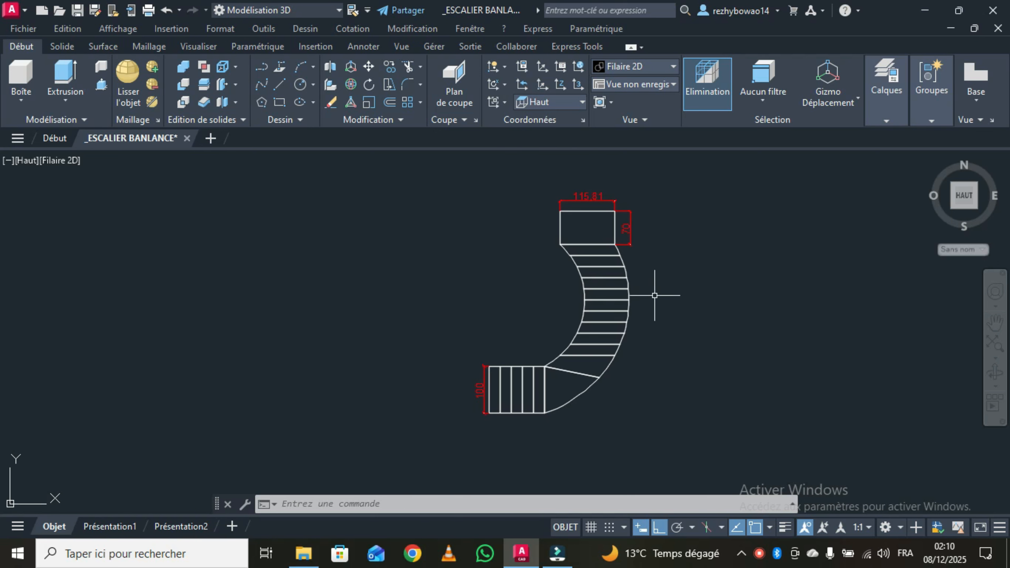
pyautogui.moveTo(654, 317)
pyautogui.mouseDown(button='middle')
pyautogui.moveTo(615, 316)
pyautogui.moveTo(623, 343)
pyautogui.mouseUp(button='middle')
pyautogui.scroll(2, 619, 317)
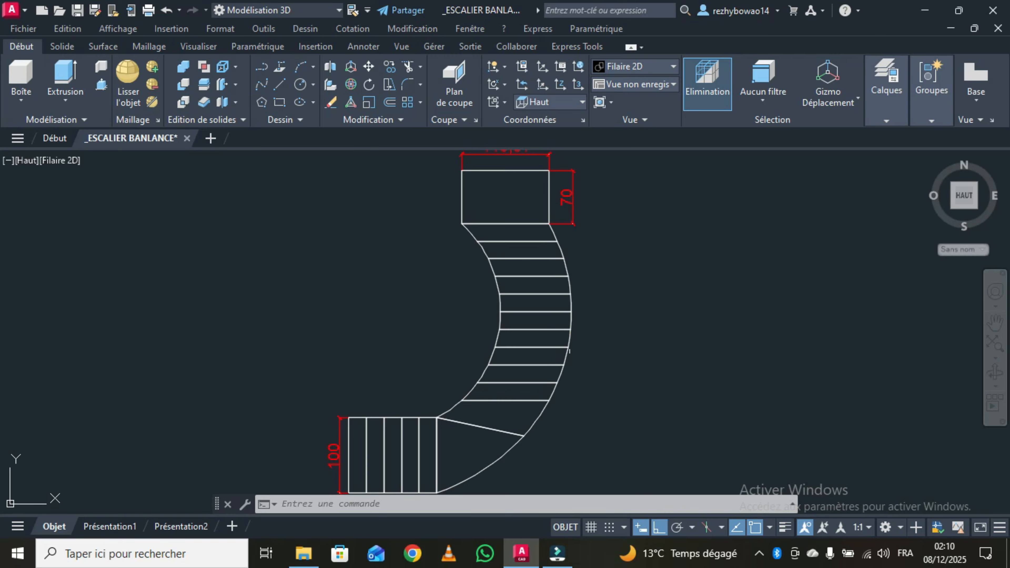
pyautogui.scroll(-2, 575, 340)
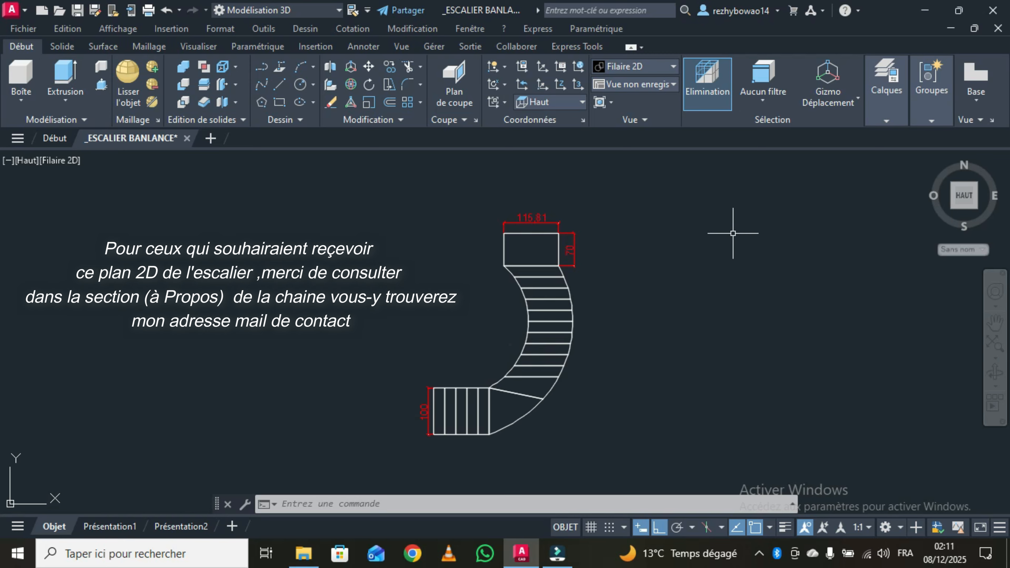
# Step: Switch the stair plan to the Isométrique S-O view and orbit it to a custom 3D angle facing more toward the front
pyautogui.click(668, 85)
pyautogui.click(633, 200)
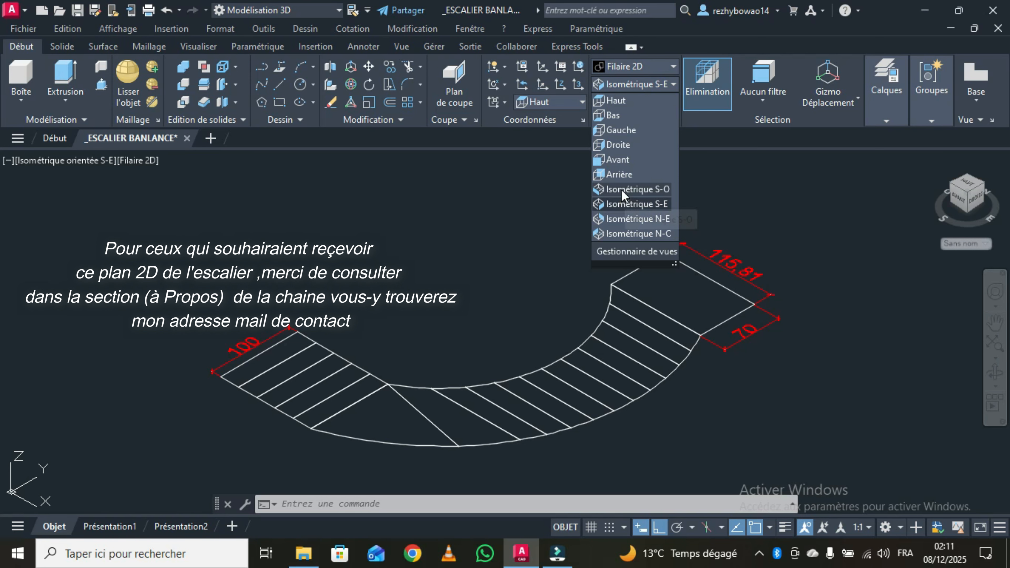
pyautogui.click(644, 190)
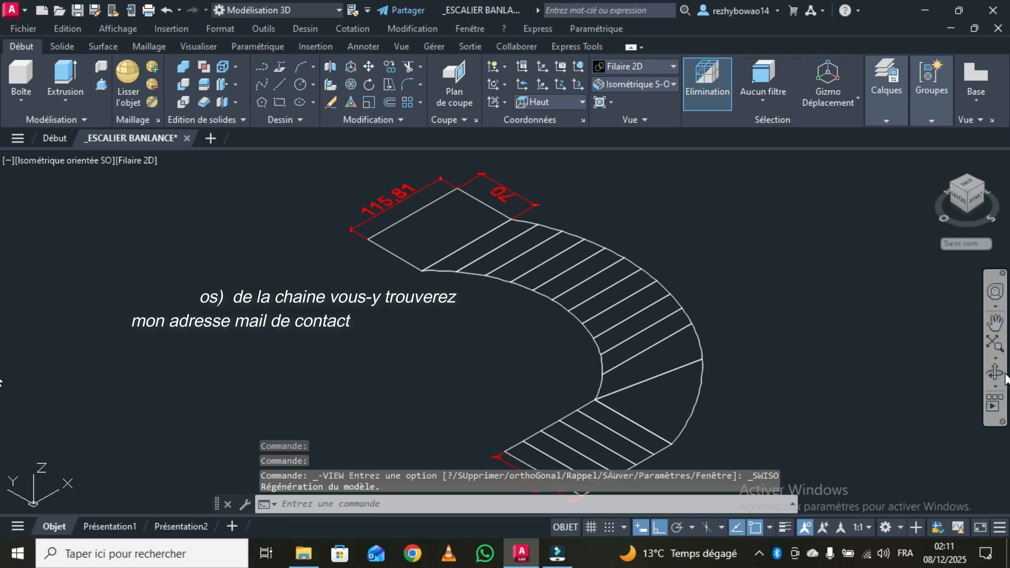
pyautogui.click(996, 373)
pyautogui.moveTo(794, 331); pyautogui.dragTo(755, 360)
pyautogui.moveTo(755, 360); pyautogui.dragTo(755, 331, button='middle')
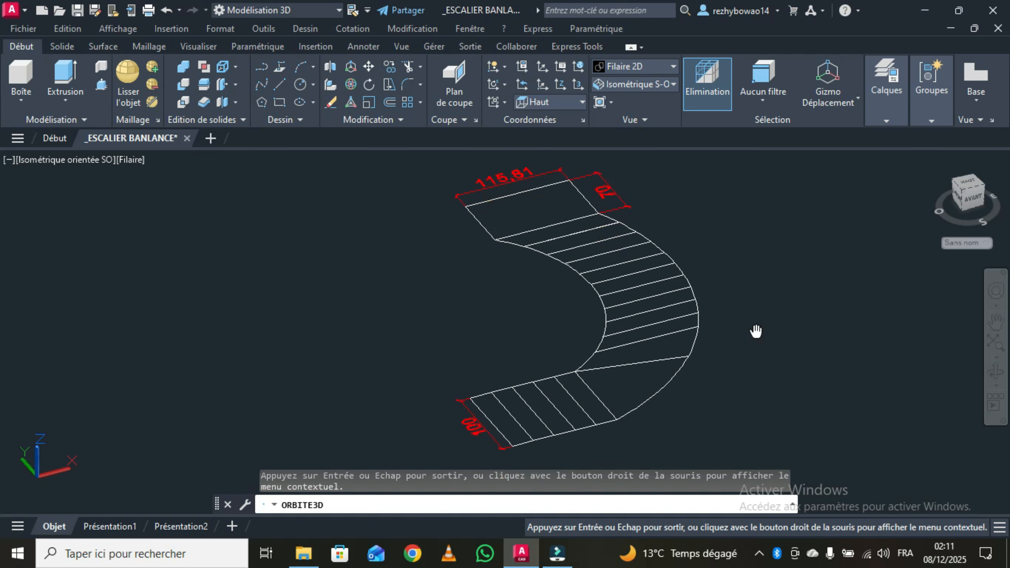
pyautogui.rightClick(759, 270)
pyautogui.click(777, 264)
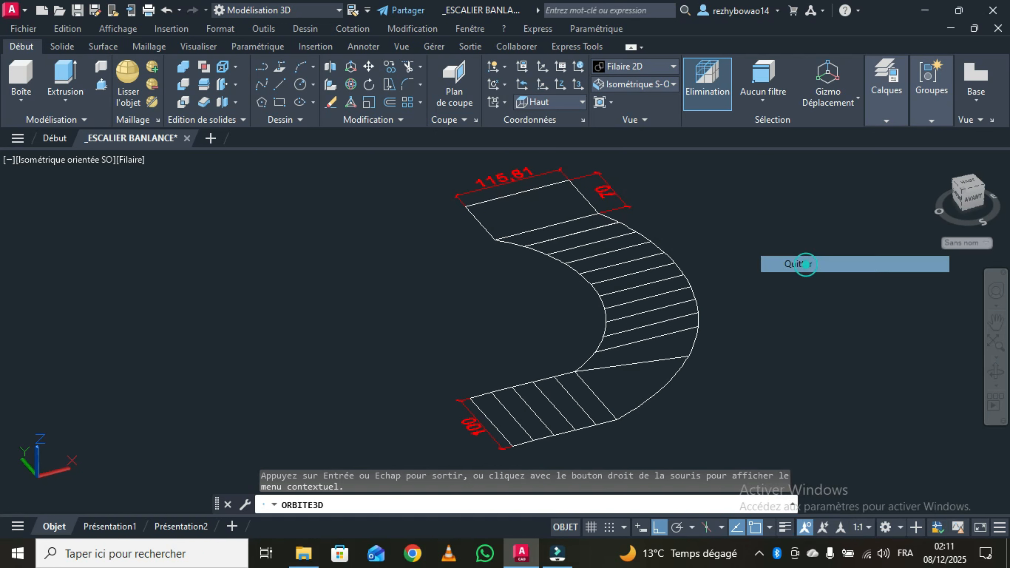
# Step: Extrude the first rectangular tread, at the end of the straight flight beside the 100 dimension, to a height of 18
pyautogui.click(65, 77)
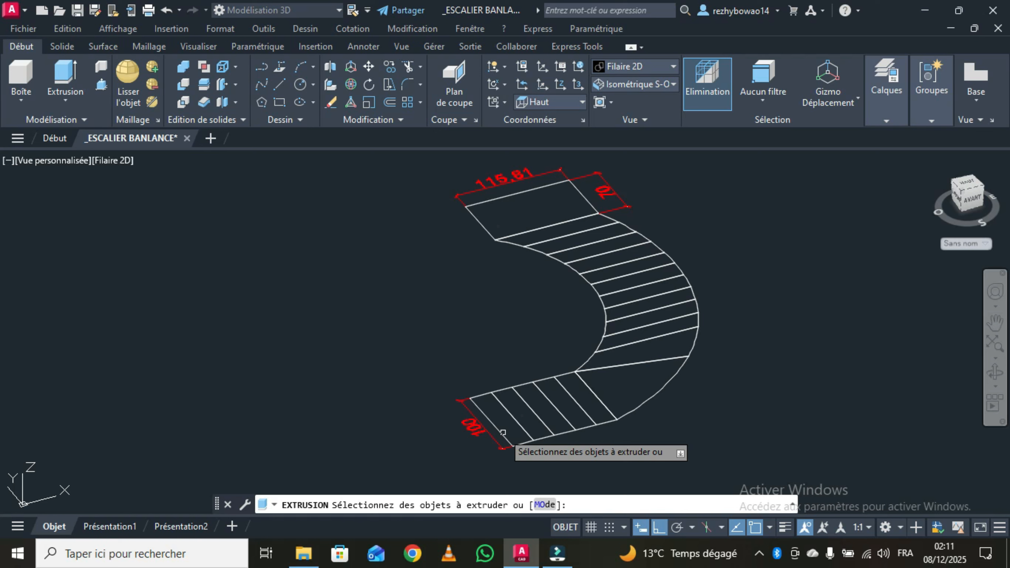
pyautogui.click(530, 442)
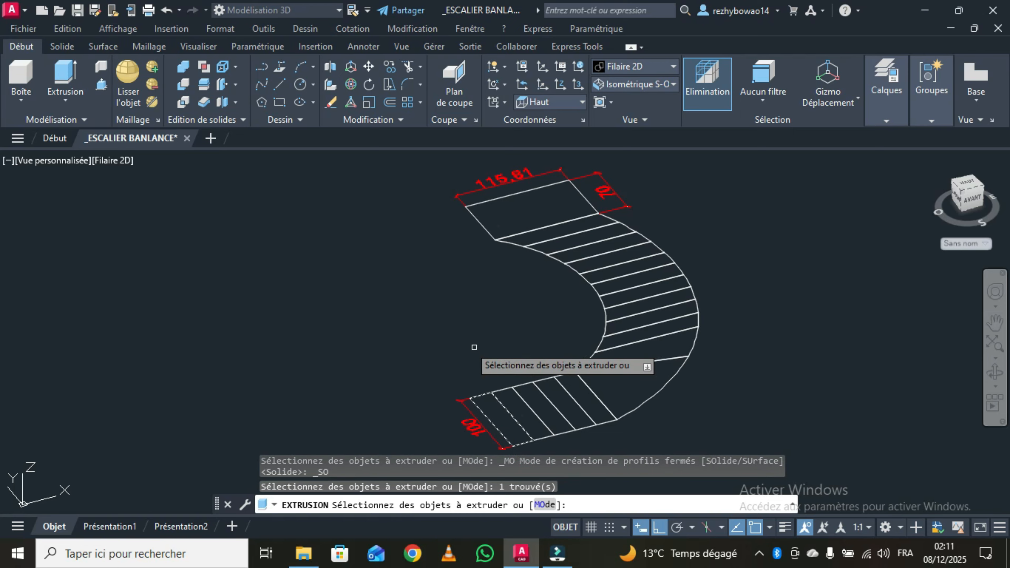
pyautogui.rightClick(432, 315)
pyautogui.click(469, 328)
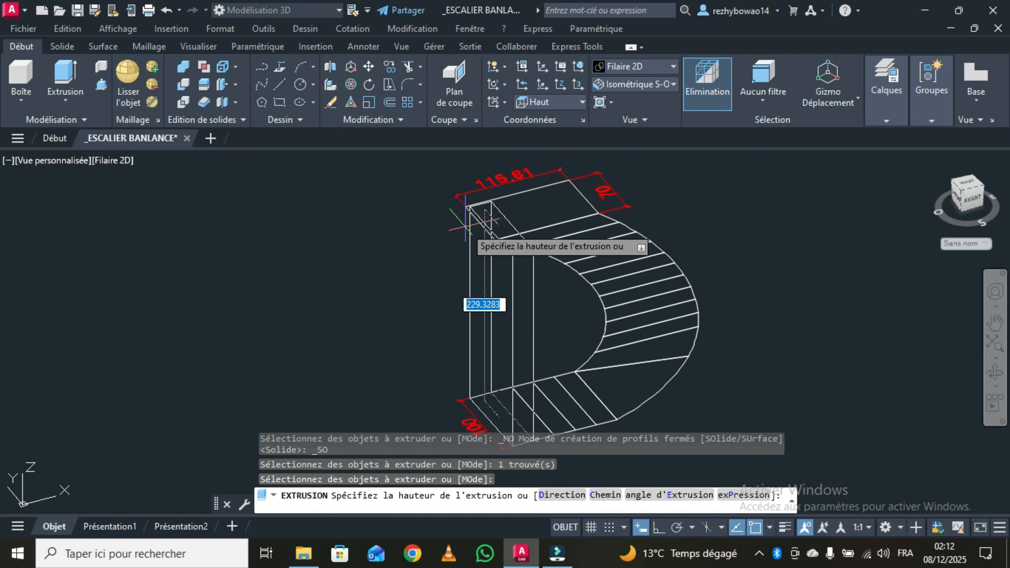
pyautogui.write('18')
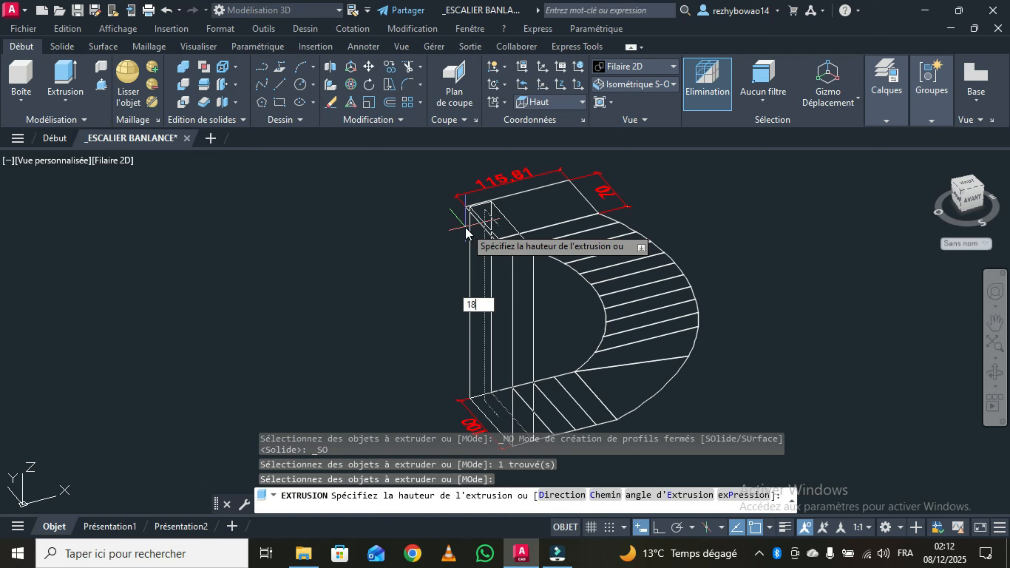
pyautogui.press('Return')
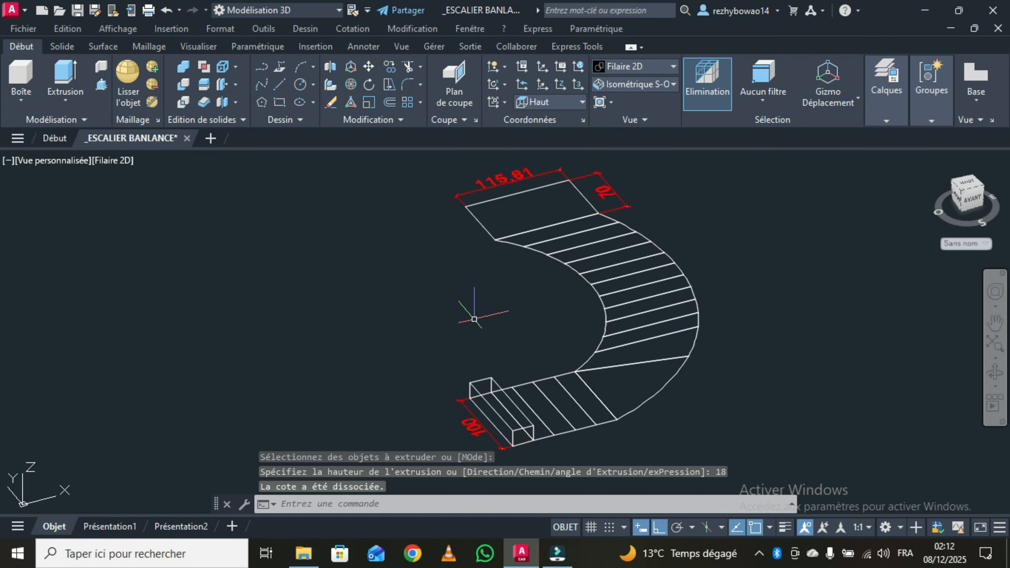
# Step: Extrude the second rectangular tread of the straight flight to a height of 36
pyautogui.rightClick(450, 315)
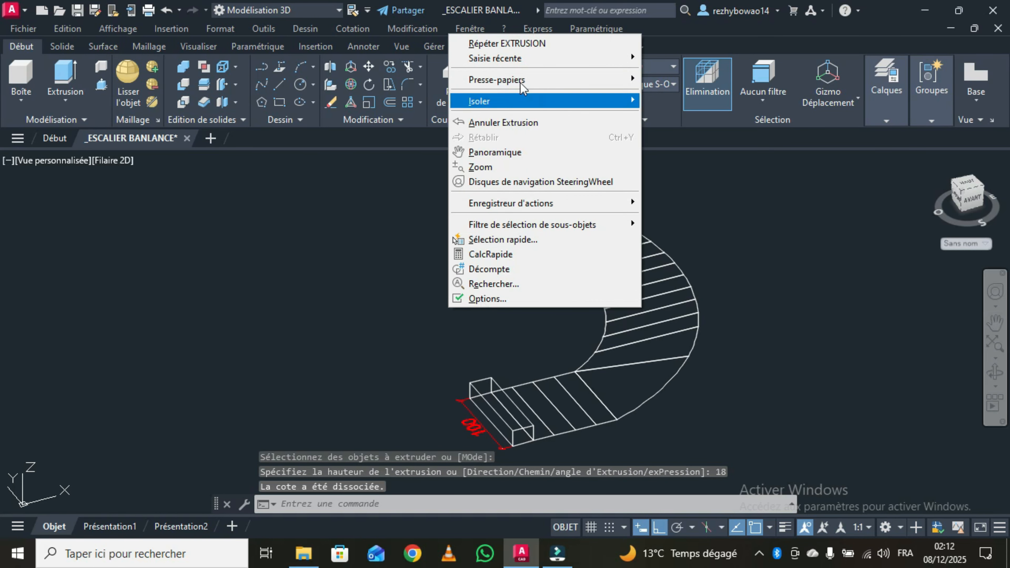
pyautogui.click(504, 43)
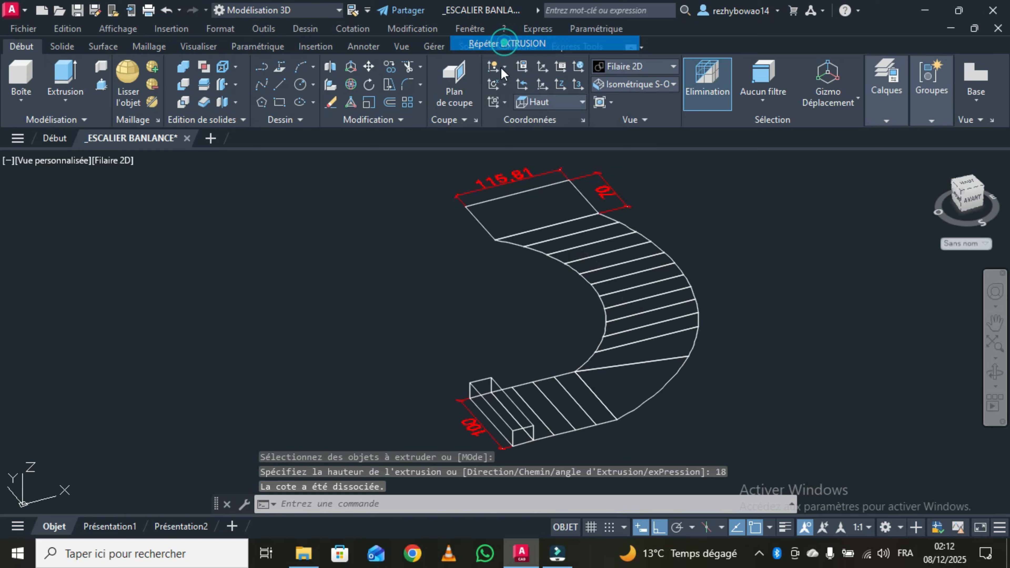
pyautogui.click(546, 436)
pyautogui.rightClick(464, 311)
pyautogui.click(493, 324)
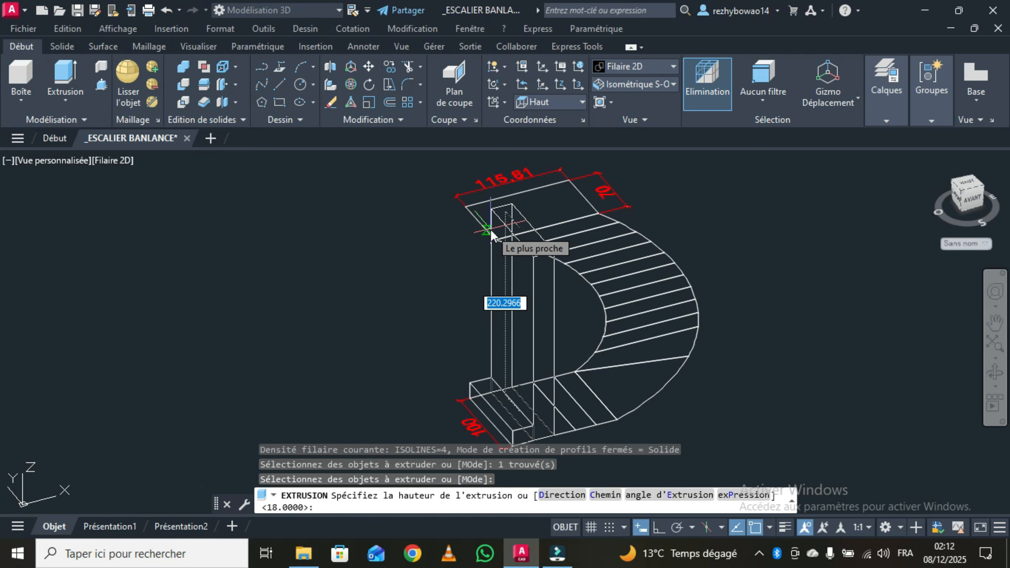
pyautogui.write('36')
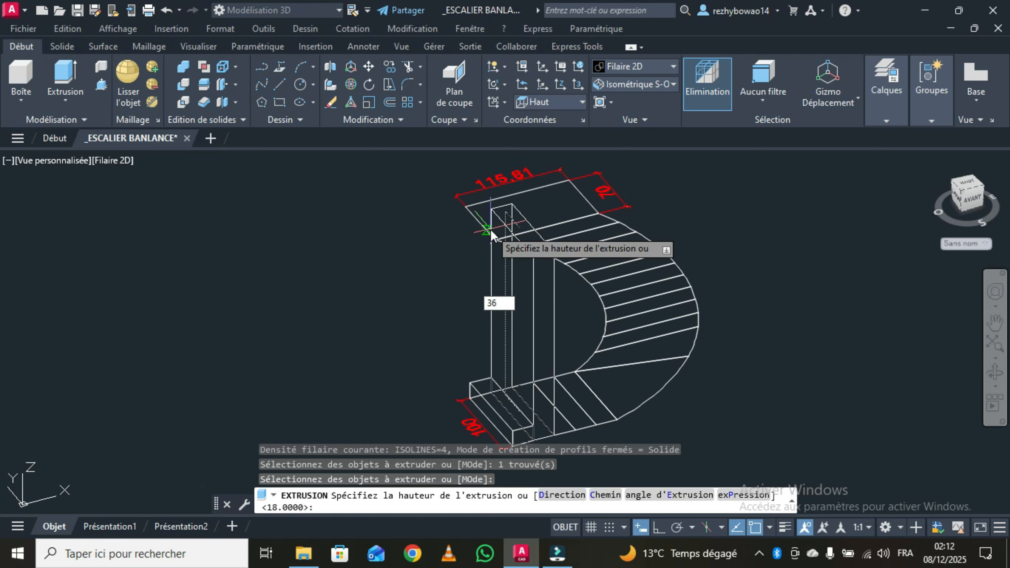
pyautogui.press('Return')
# Step: Extrude the third rectangular tread of the straight flight to a height of 54
pyautogui.rightClick(371, 266)
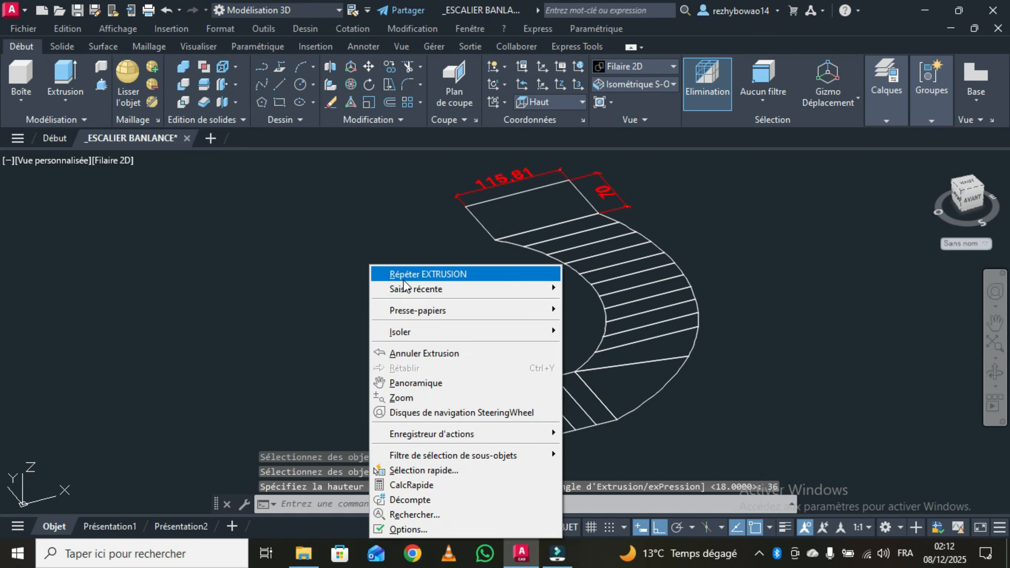
pyautogui.click(412, 274)
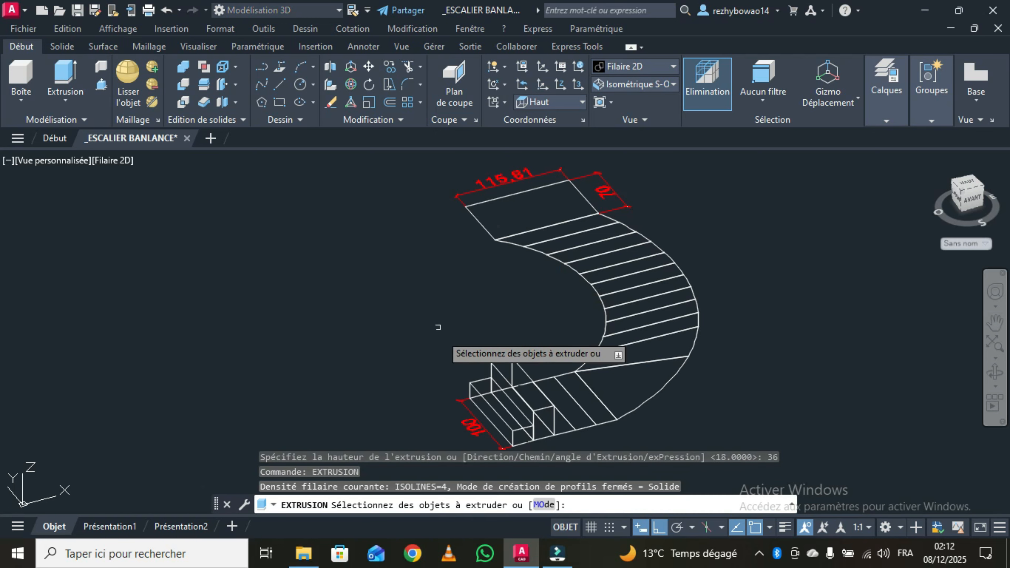
pyautogui.click(570, 430)
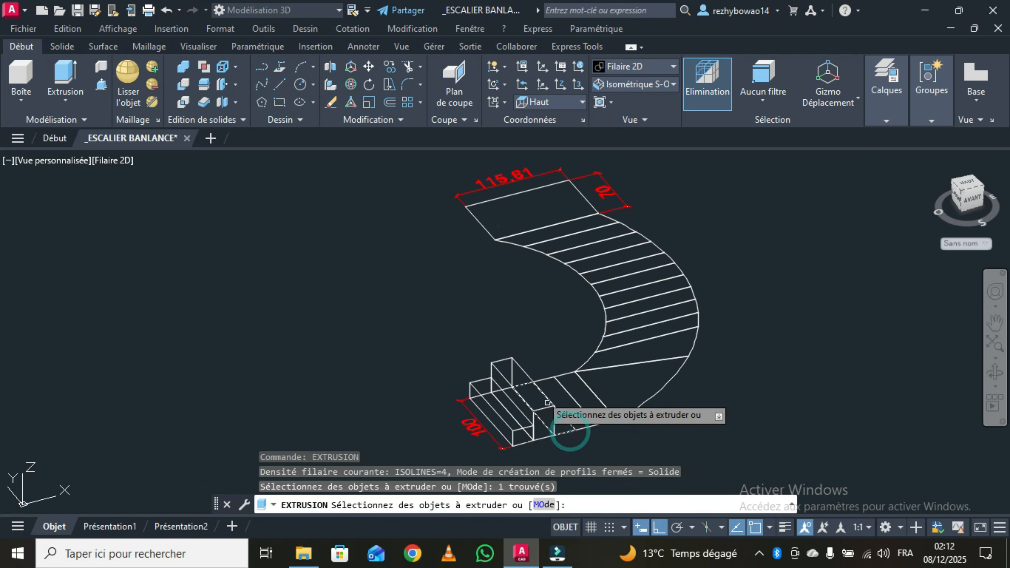
pyautogui.rightClick(445, 301)
pyautogui.click(484, 311)
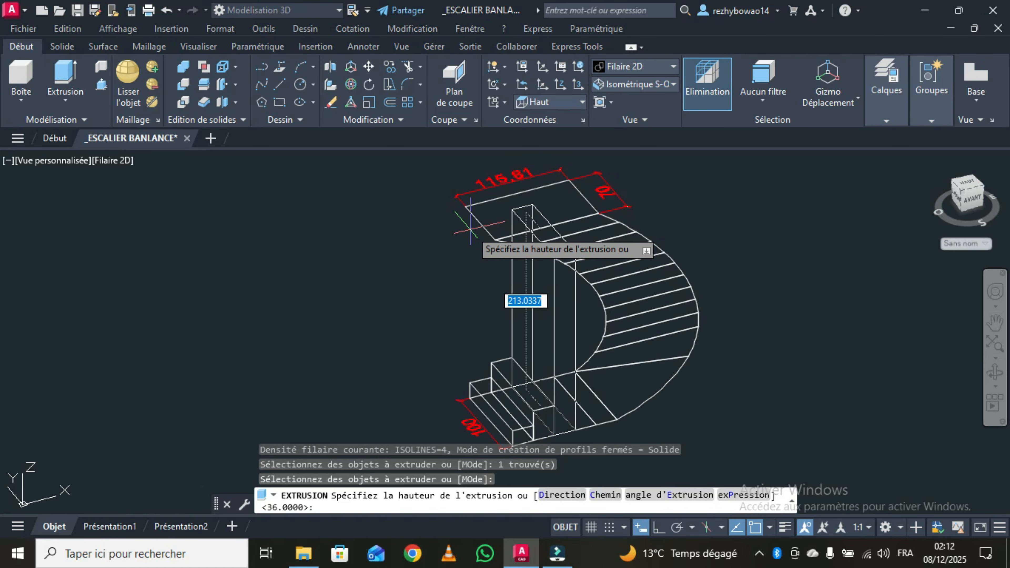
pyautogui.write('54')
pyautogui.press('Return')
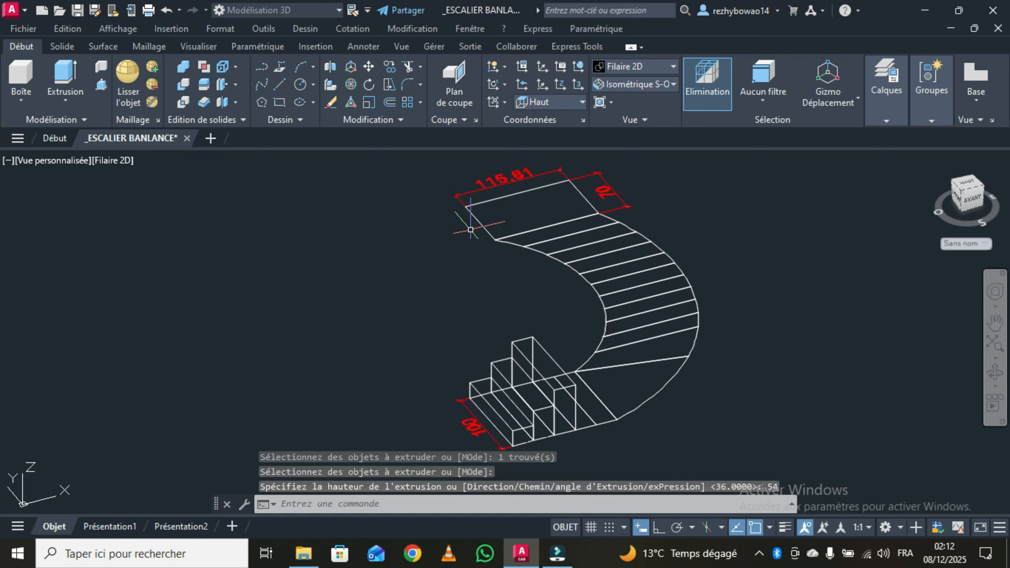
# Step: Extrude the fourth rectangular tread of the straight flight to a height of 72
pyautogui.rightClick(453, 286)
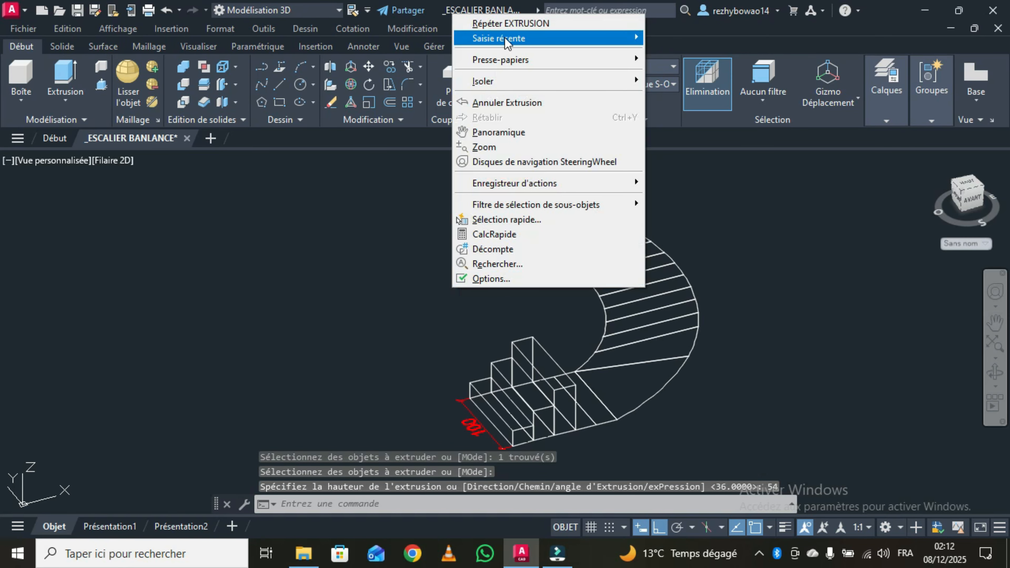
pyautogui.click(504, 24)
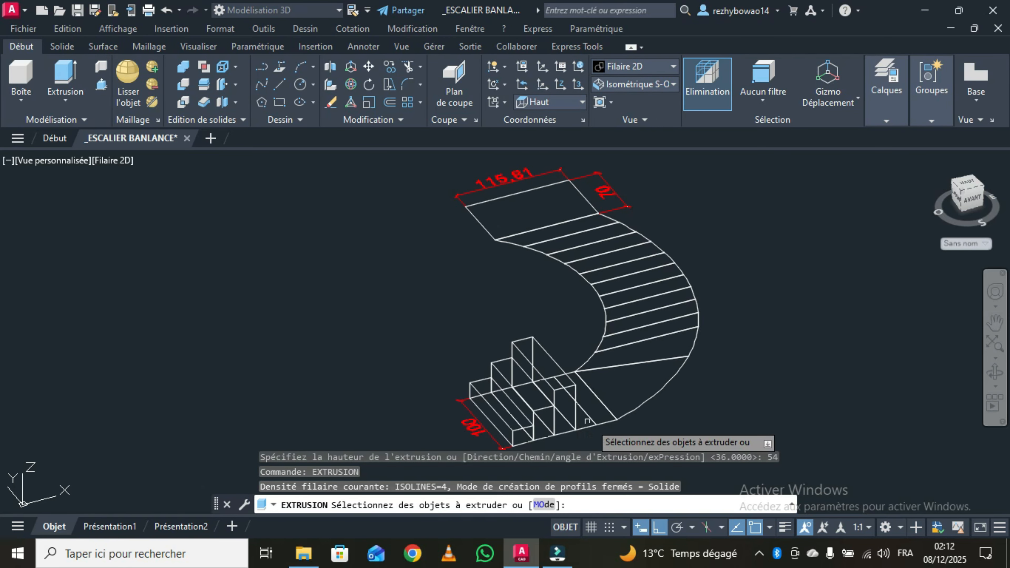
pyautogui.click(587, 420)
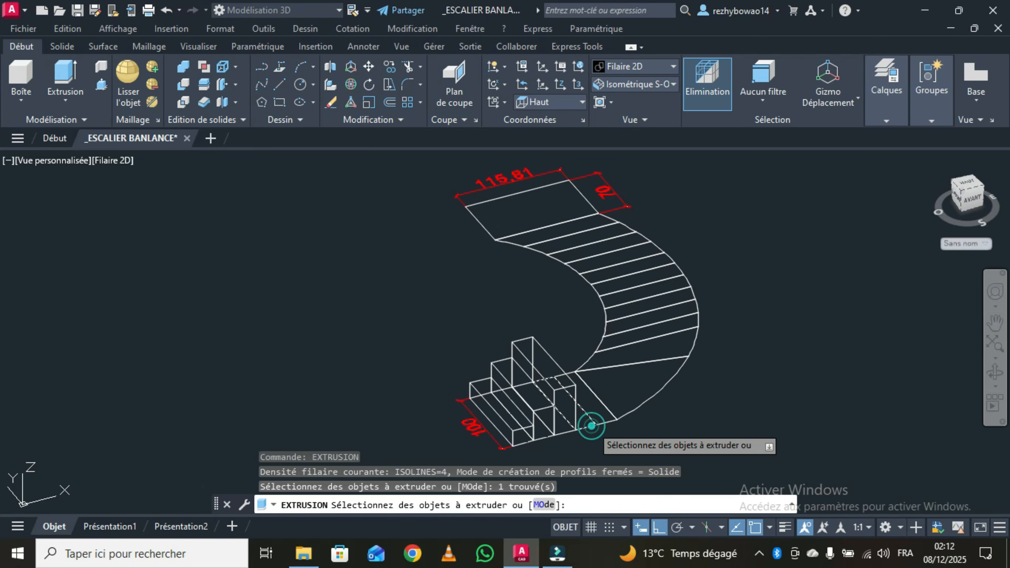
pyautogui.rightClick(559, 326)
pyautogui.click(583, 338)
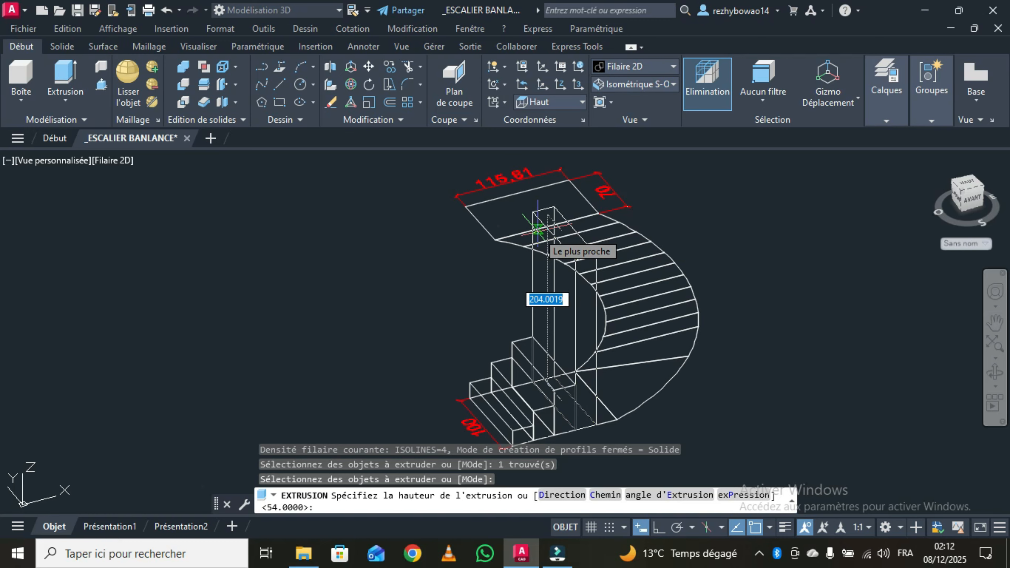
pyautogui.write('72')
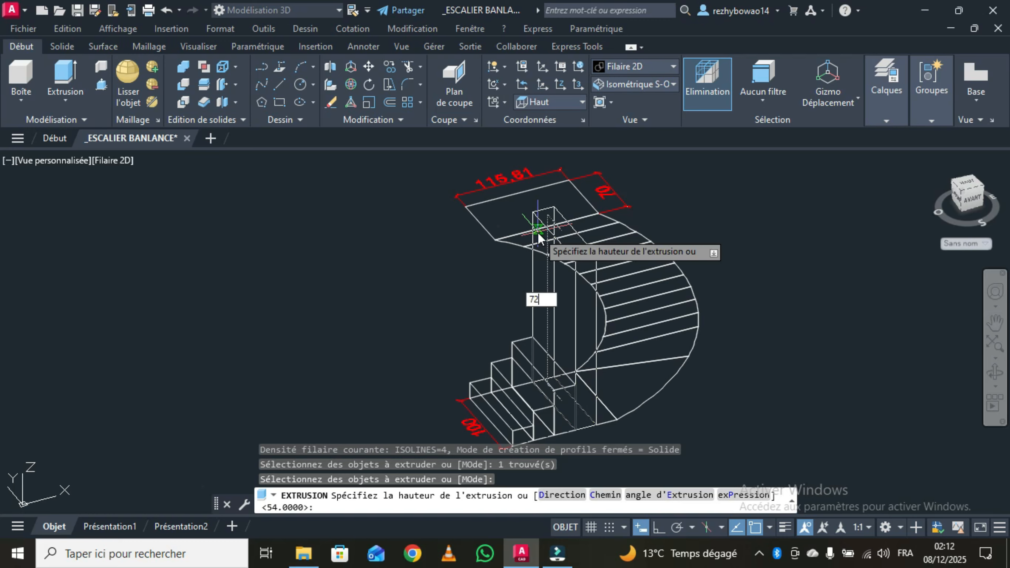
pyautogui.press('Return')
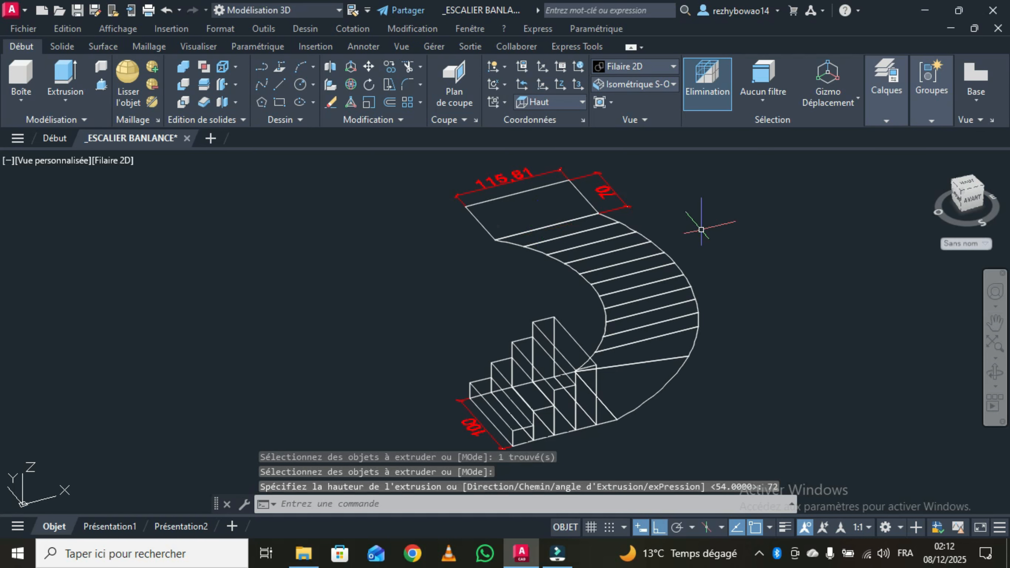
# Step: Extrude the fifth rectangular tread, the last one before the turn, to a height of 90
pyautogui.rightClick(703, 232)
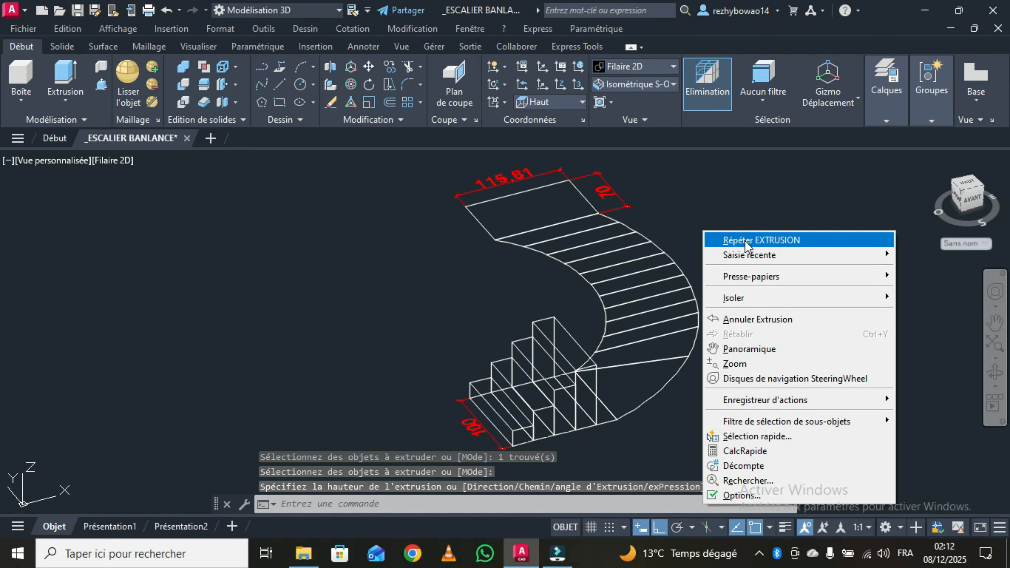
pyautogui.click(746, 241)
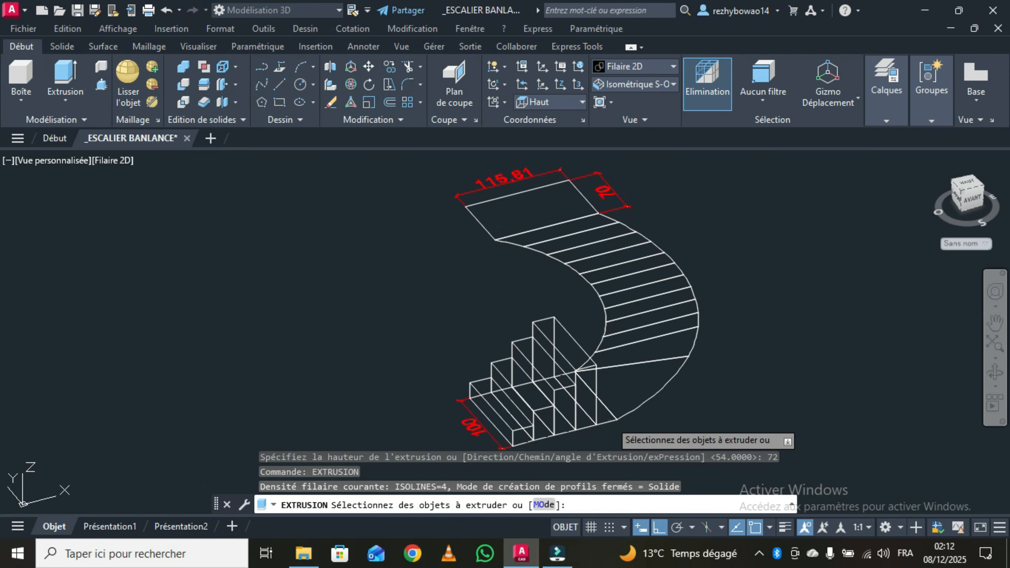
pyautogui.click(617, 419)
pyautogui.rightClick(627, 389)
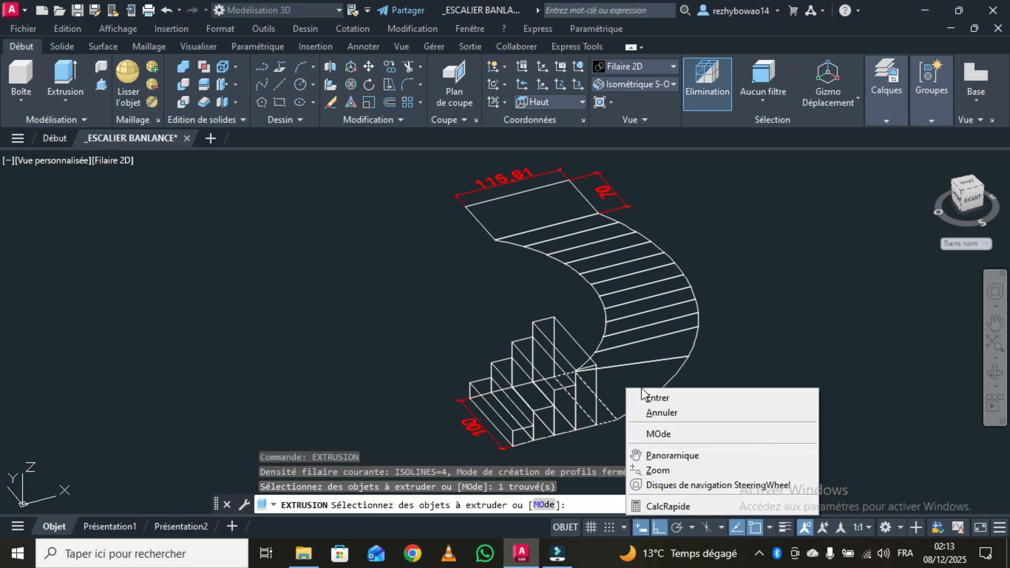
pyautogui.click(656, 398)
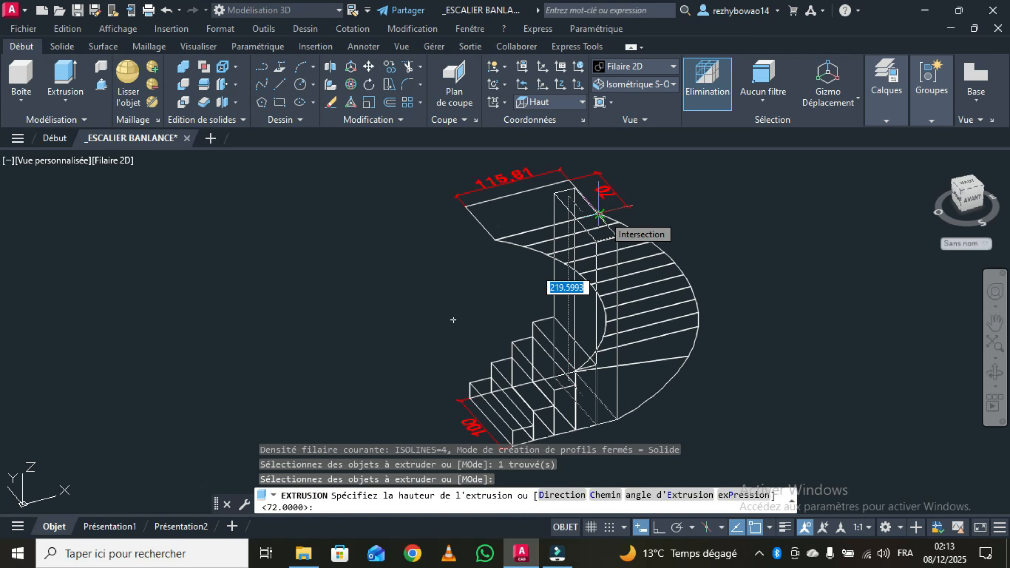
pyautogui.write('90')
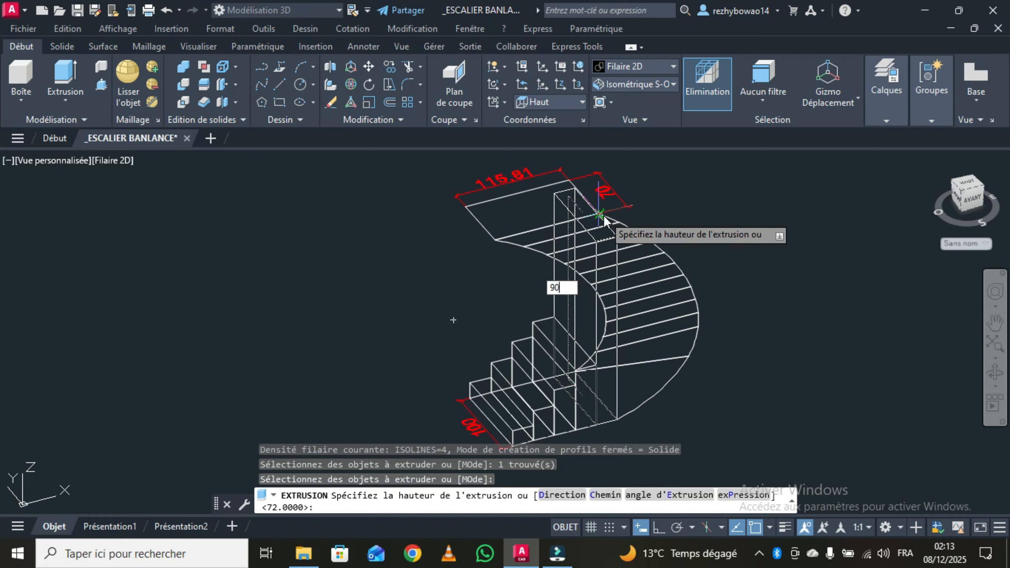
pyautogui.press('Return')
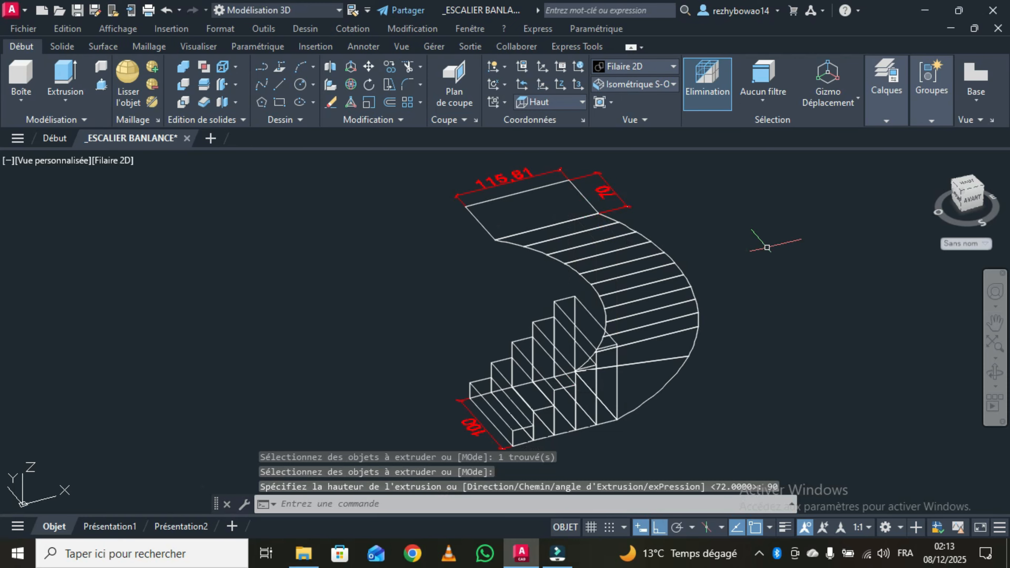
# Step: Extrude the large triangular tread at the start of the curved turn to a height of 108
pyautogui.rightClick(738, 239)
pyautogui.click(769, 255)
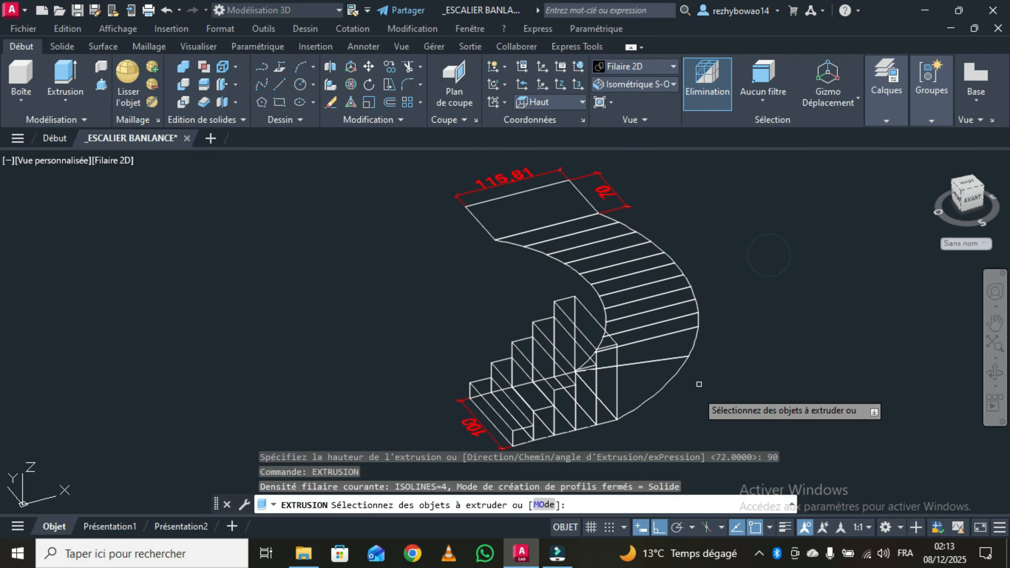
pyautogui.click(669, 392)
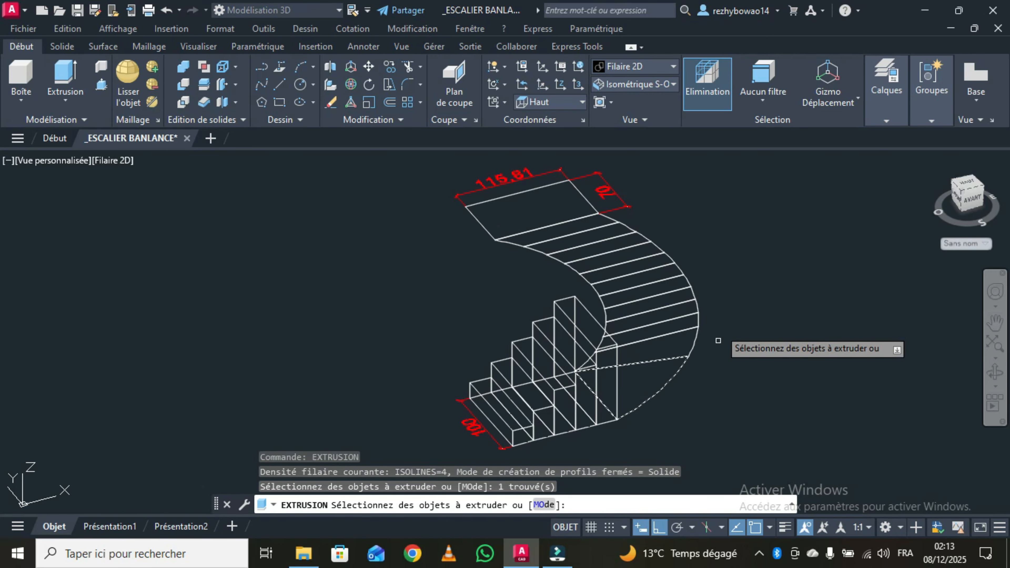
pyautogui.rightClick(725, 321)
pyautogui.click(755, 330)
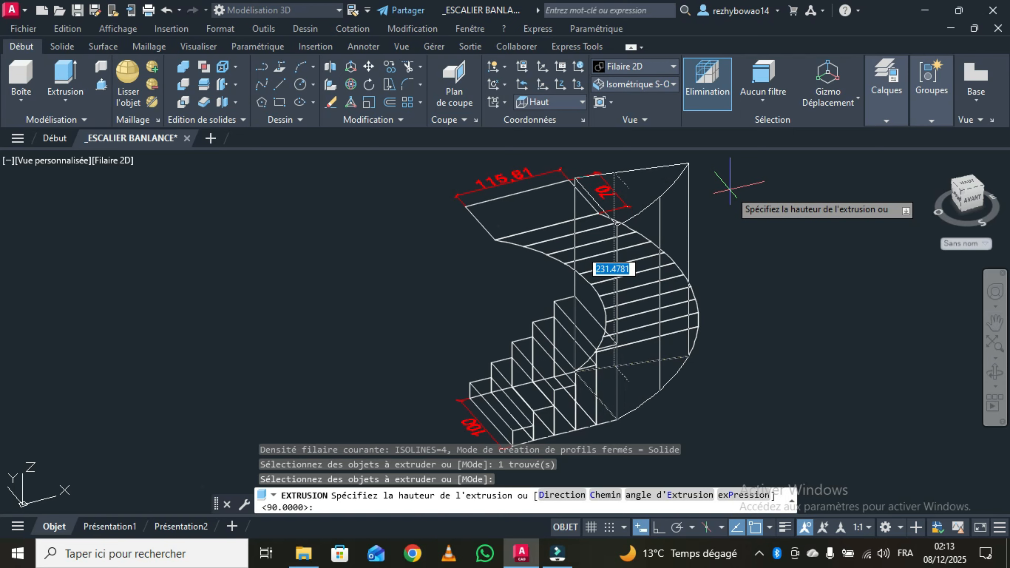
pyautogui.write('108')
pyautogui.press('Return')
# Step: Extrude the second tread of the curved turn, adjoining the large triangular one, to a height of 126
pyautogui.click(995, 373)
pyautogui.moveTo(786, 369)
pyautogui.mouseDown()
pyautogui.moveTo(620, 378)
pyautogui.moveTo(583, 365)
pyautogui.moveTo(633, 363)
pyautogui.moveTo(518, 375)
pyautogui.moveTo(516, 384)
pyautogui.mouseUp()
pyautogui.rightClick(493, 249)
pyautogui.click(535, 261)
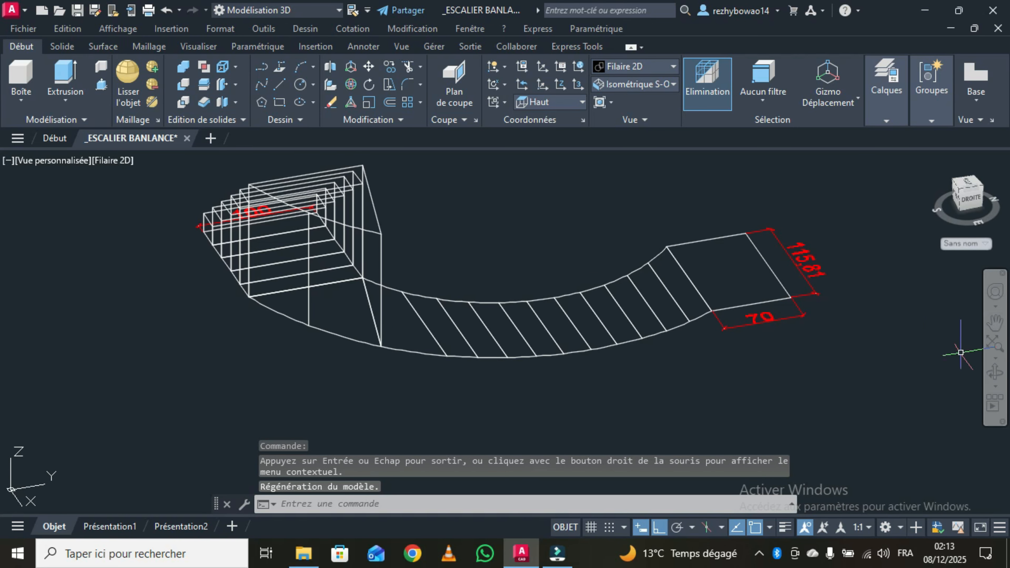
pyautogui.click(63, 78)
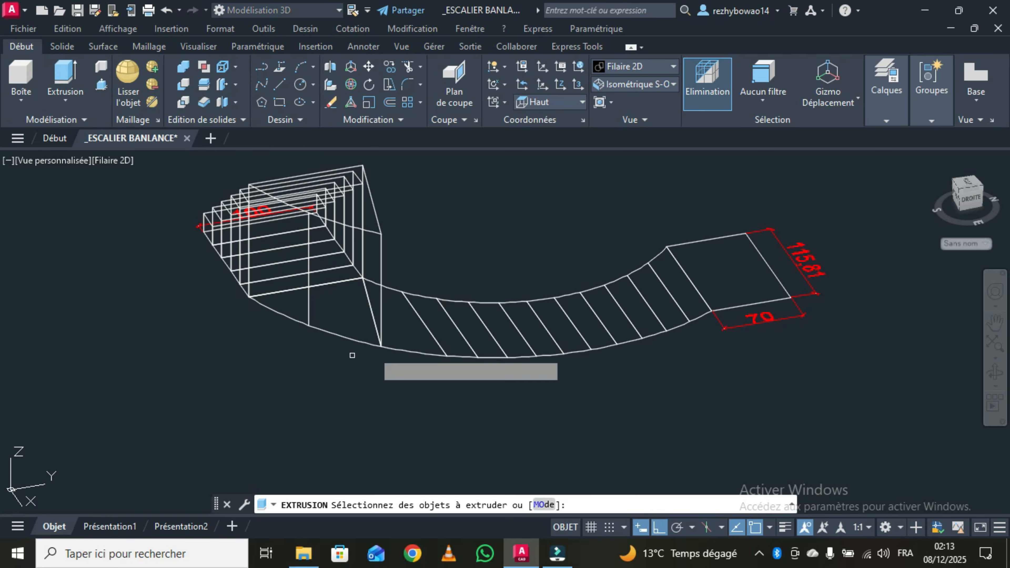
pyautogui.click(415, 352)
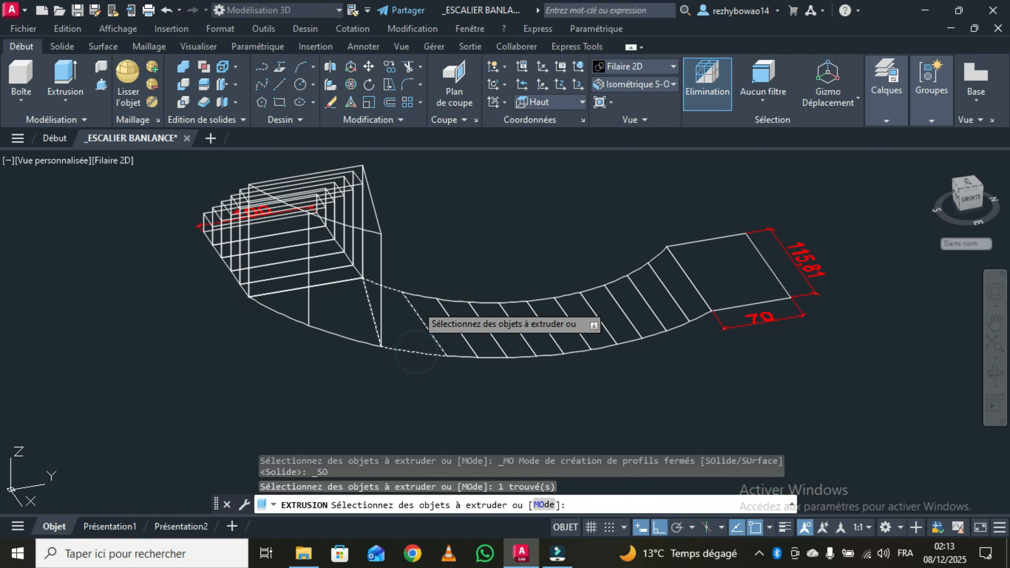
pyautogui.rightClick(424, 244)
pyautogui.click(453, 252)
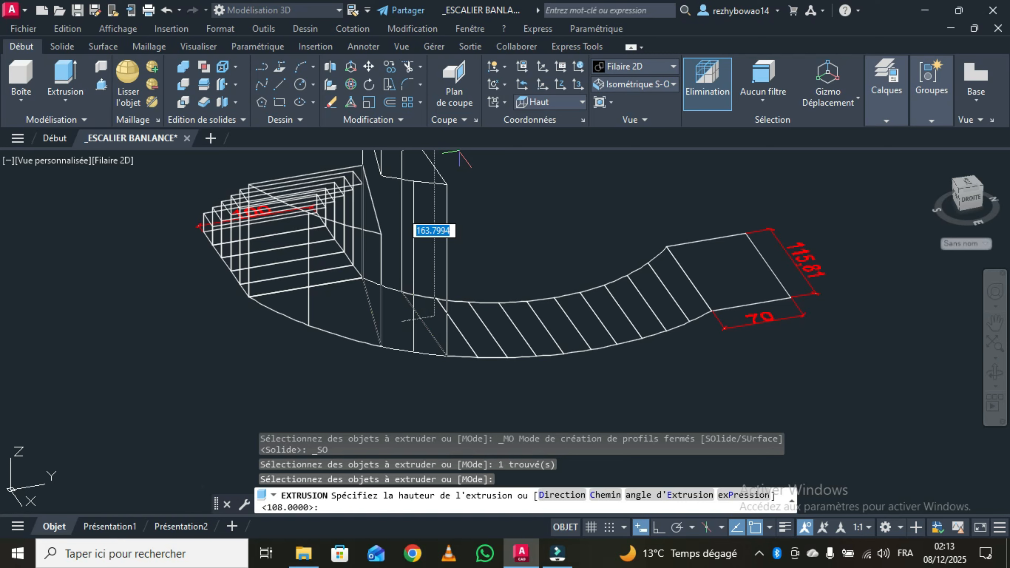
pyautogui.moveTo(459, 156); pyautogui.dragTo(462, 214, button='middle')
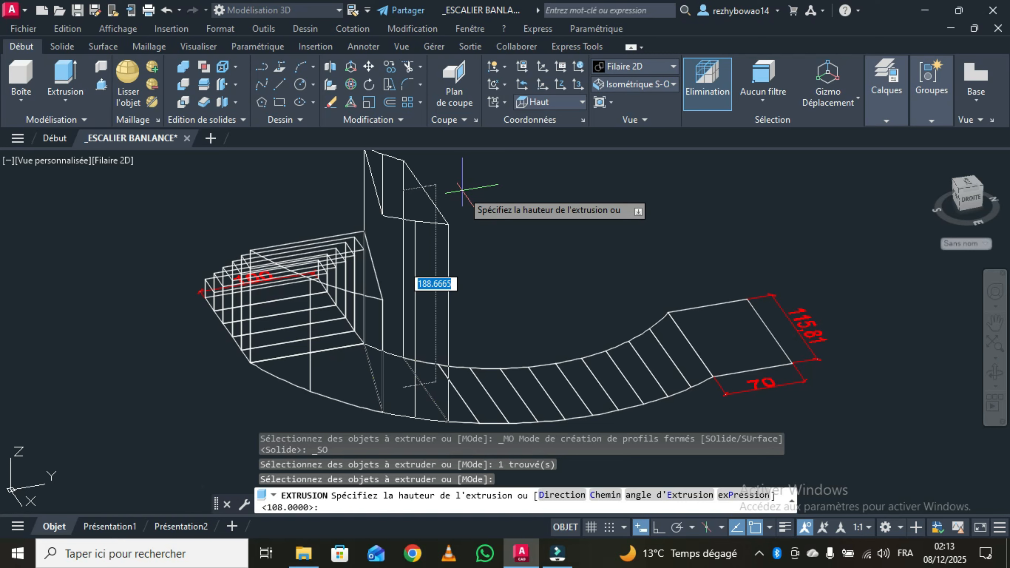
pyautogui.write('12')
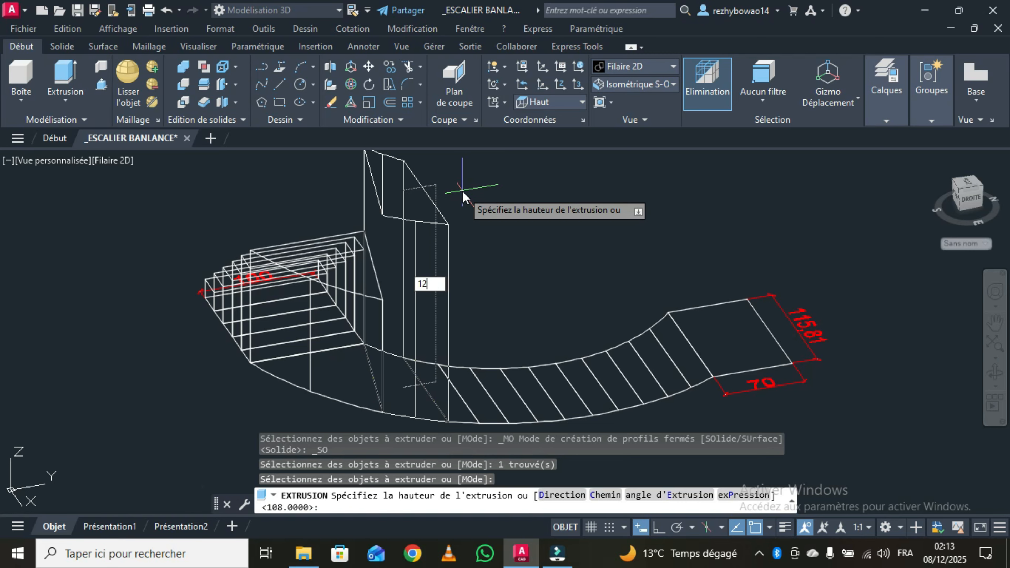
pyautogui.write('6')
pyautogui.press('Return')
# Step: Extrude the third tread of the curved turn to a height of 144
pyautogui.rightClick(490, 218)
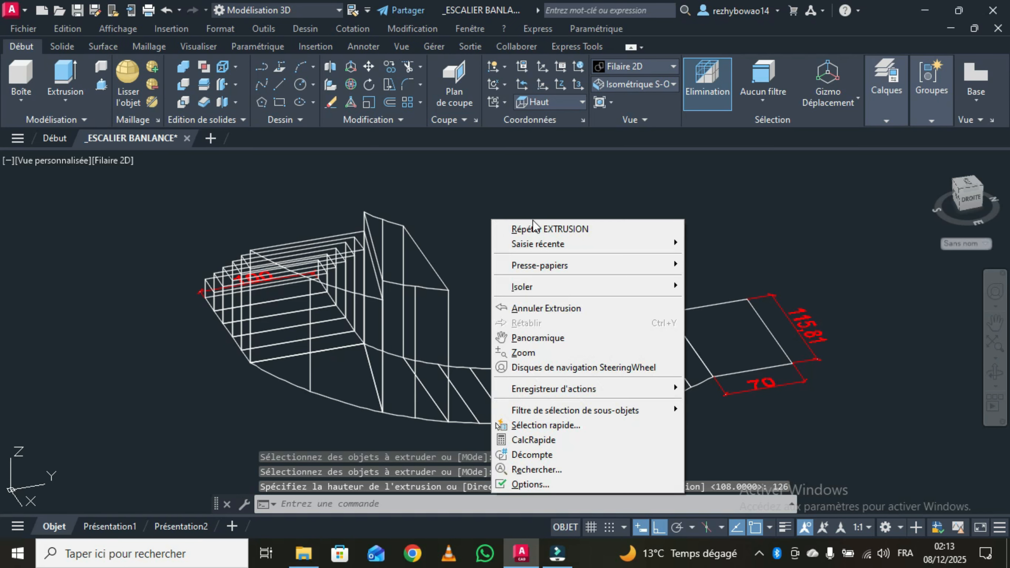
pyautogui.click(534, 228)
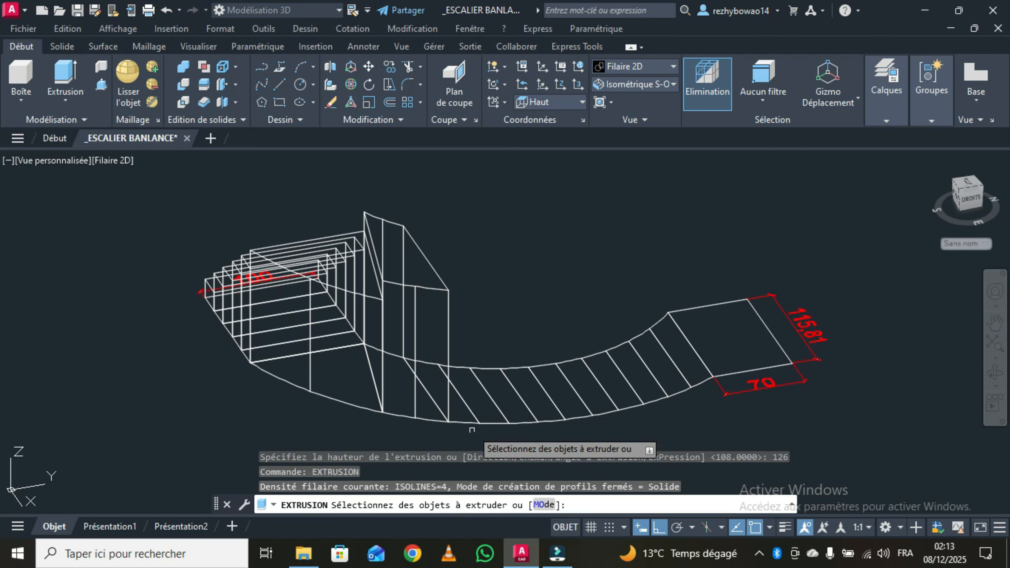
pyautogui.click(470, 421)
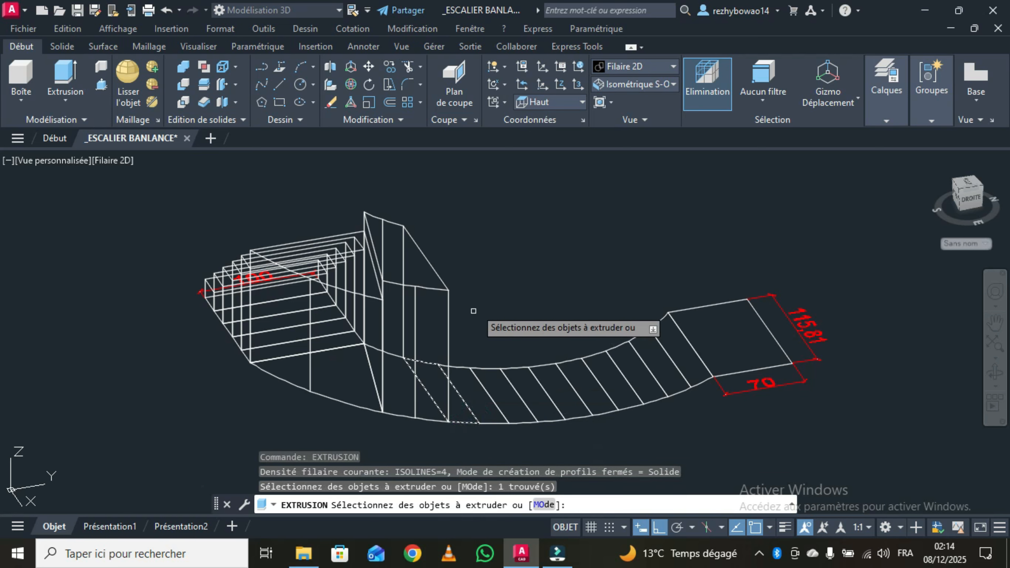
pyautogui.rightClick(471, 308)
pyautogui.click(505, 315)
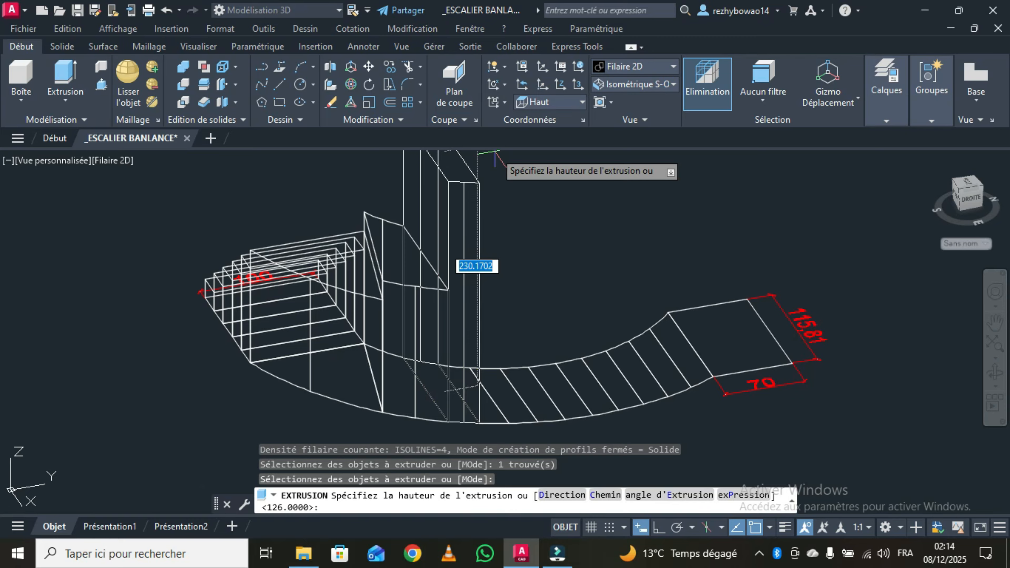
pyautogui.write('144')
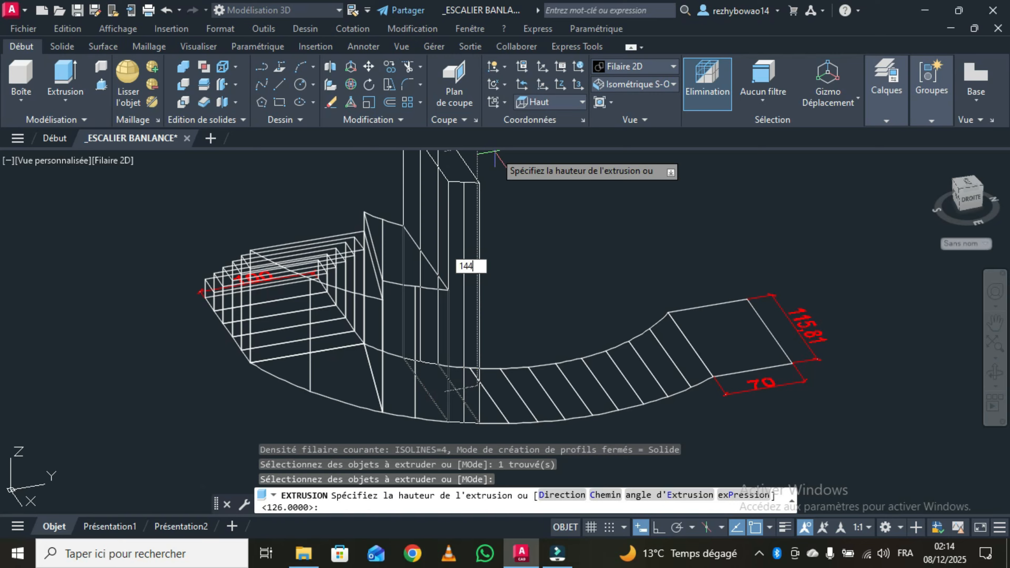
pyautogui.press('Return')
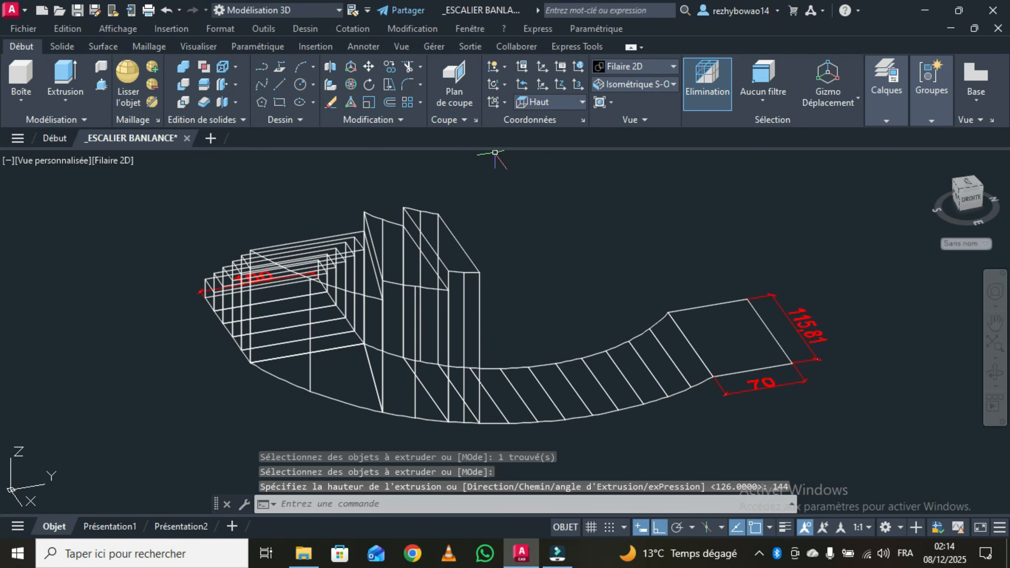
# Step: Extrude the fourth tread of the curved turn to a height of 162
pyautogui.rightClick(532, 206)
pyautogui.click(564, 215)
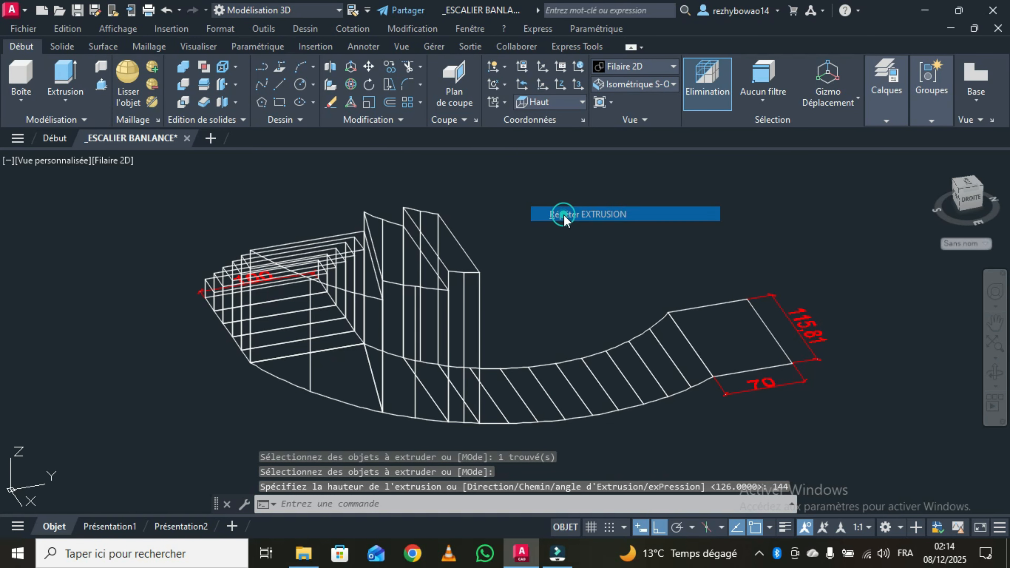
pyautogui.click(495, 420)
pyautogui.rightClick(502, 331)
pyautogui.click(523, 337)
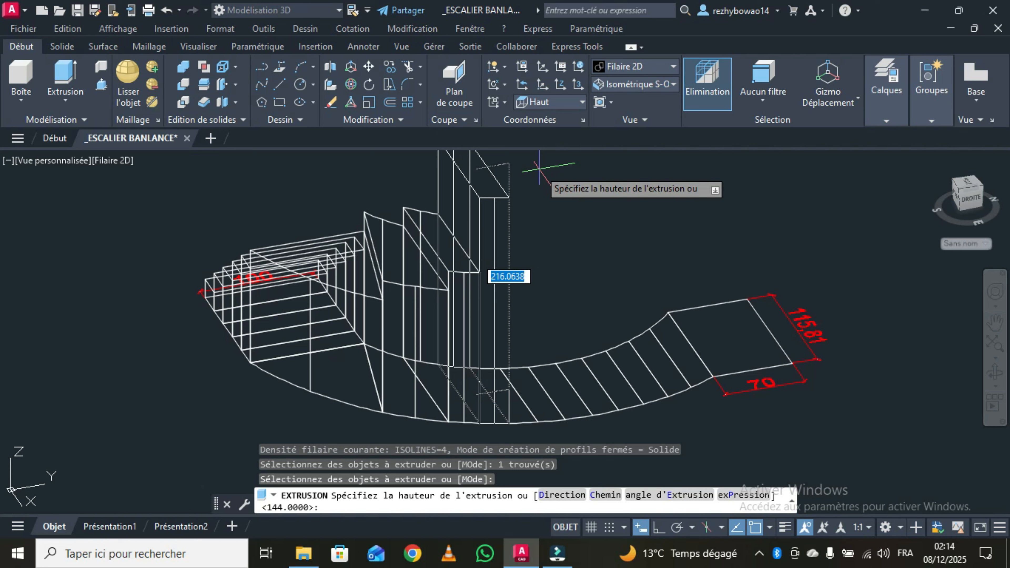
pyautogui.write('16')
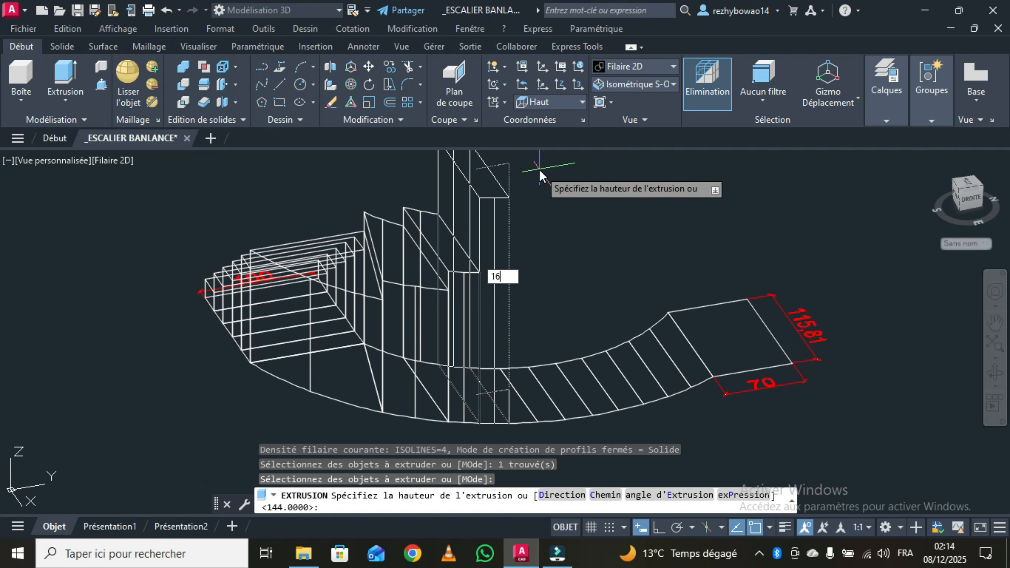
pyautogui.write('2')
pyautogui.press('Return')
# Step: Extrude the fifth tread of the curved turn to a height of 180
pyautogui.rightClick(539, 212)
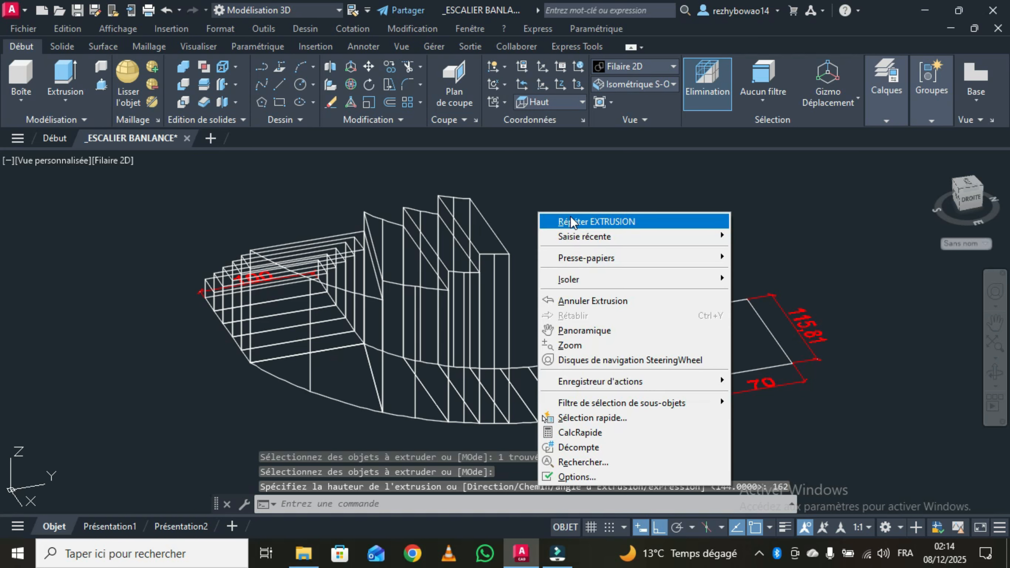
pyautogui.click(583, 223)
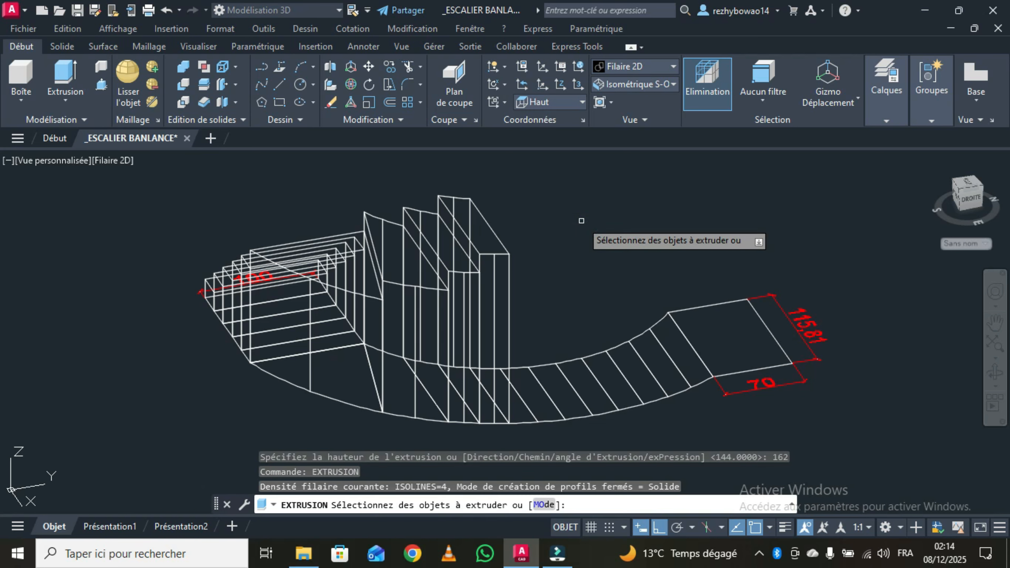
pyautogui.click(529, 424)
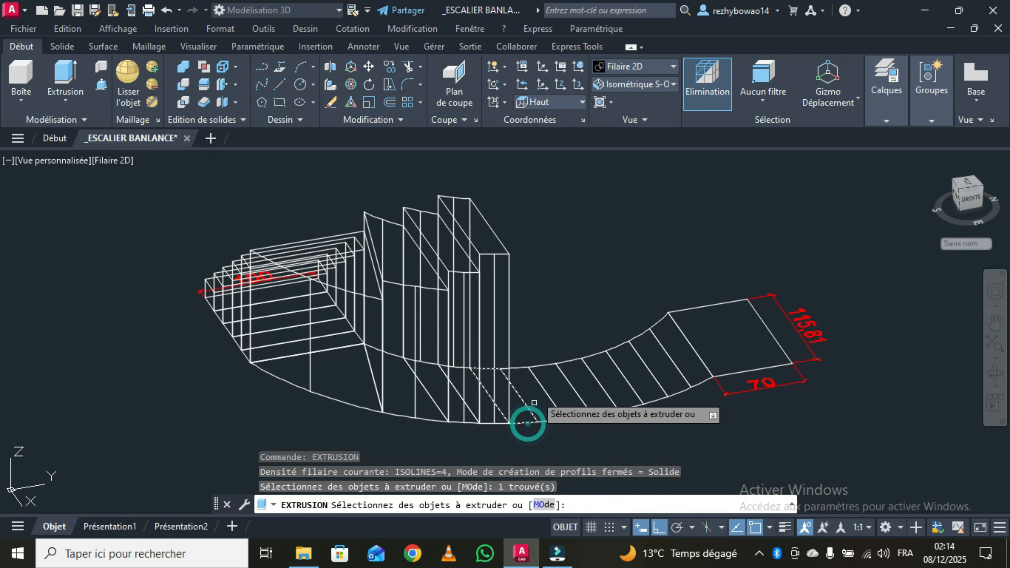
pyautogui.rightClick(537, 285)
pyautogui.click(568, 295)
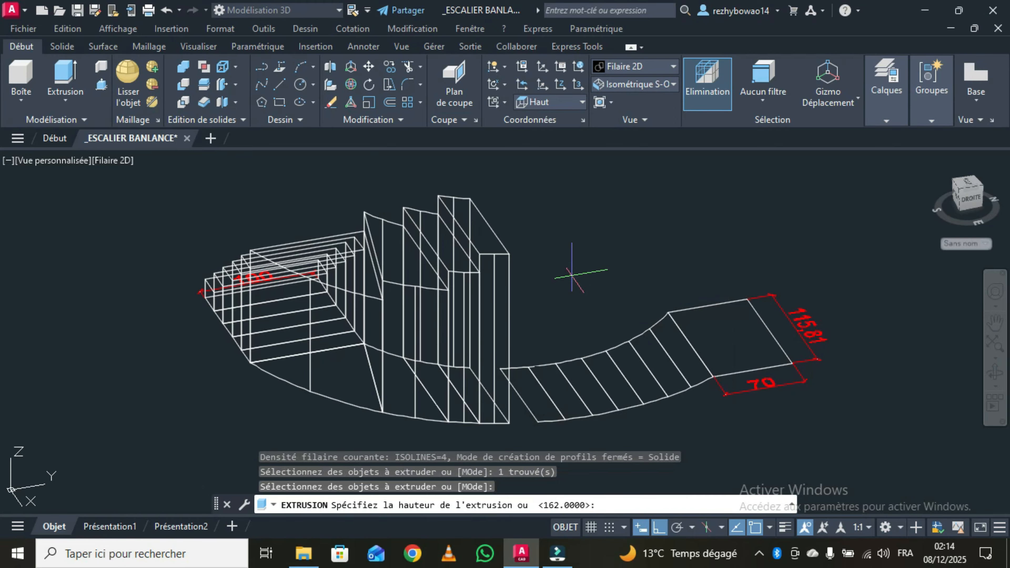
pyautogui.moveTo(576, 167); pyautogui.dragTo(562, 207, button='middle')
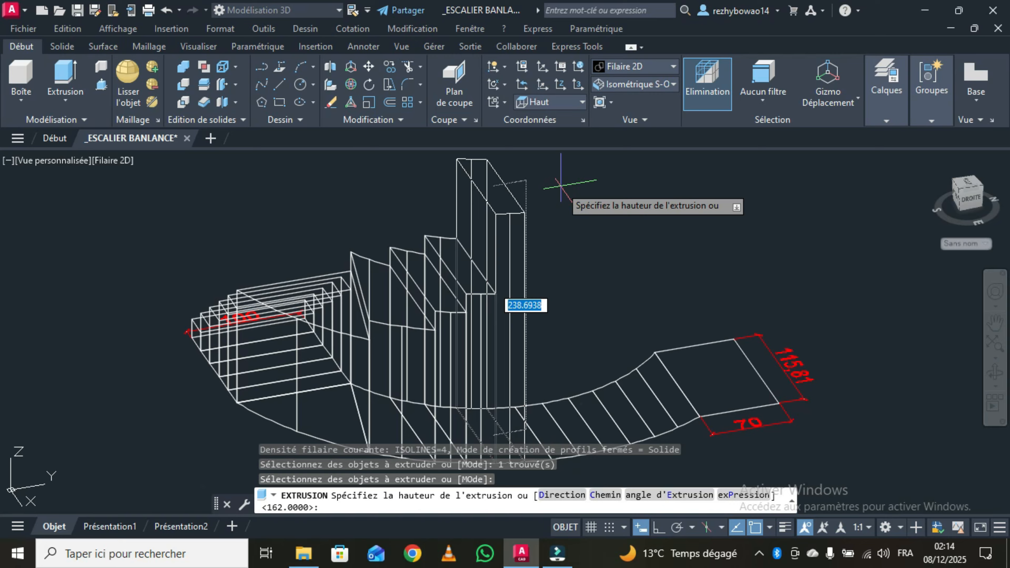
pyautogui.write('180')
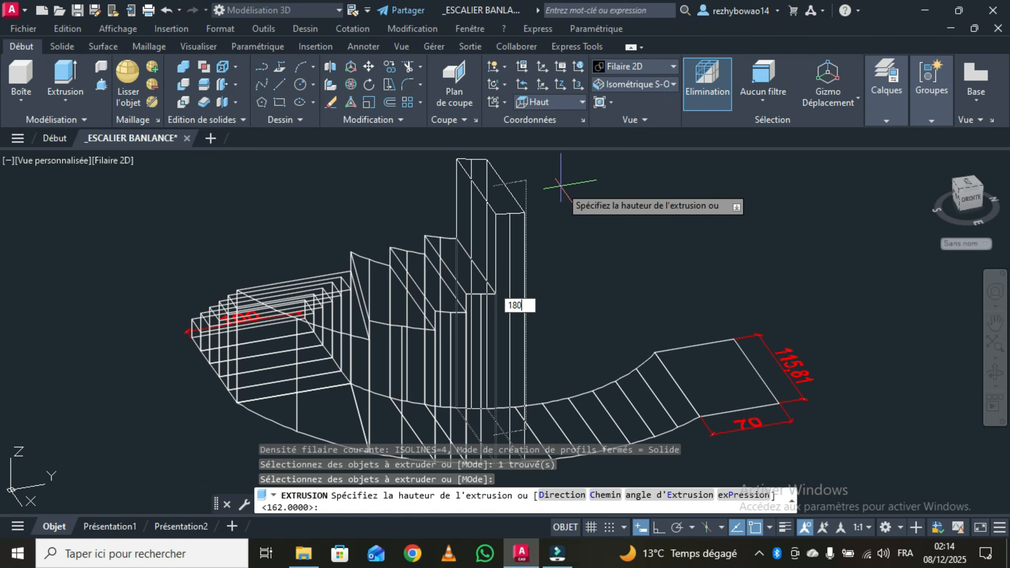
pyautogui.press('Return')
# Step: Extrude the sixth tread of the curved turn to a height of 198
pyautogui.rightClick(562, 230)
pyautogui.click(587, 234)
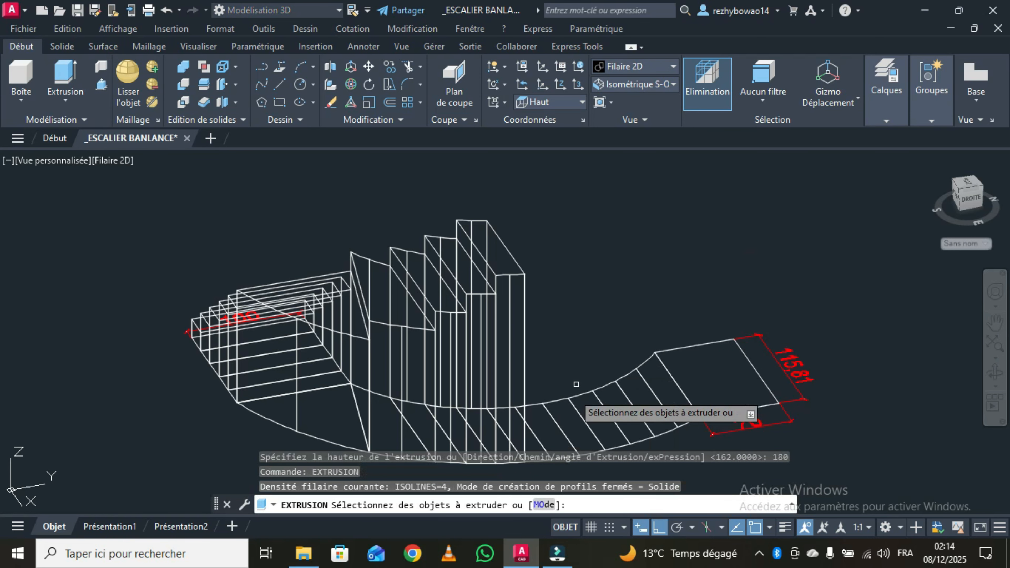
pyautogui.moveTo(573, 374); pyautogui.dragTo(574, 323, button='middle')
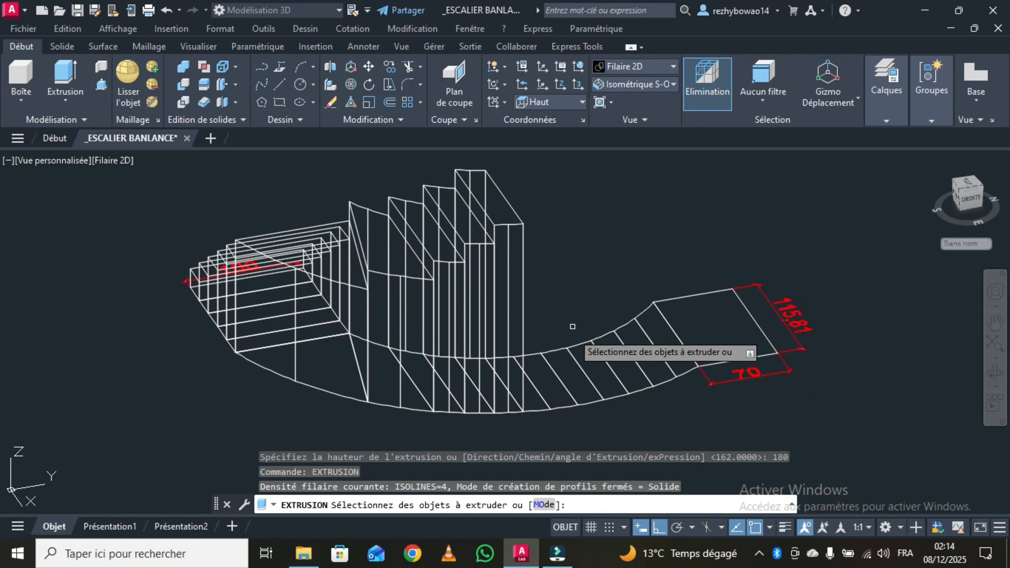
pyautogui.click(540, 411)
pyautogui.rightClick(551, 296)
pyautogui.click(576, 305)
pyautogui.moveTo(569, 162); pyautogui.dragTo(535, 225, button='middle')
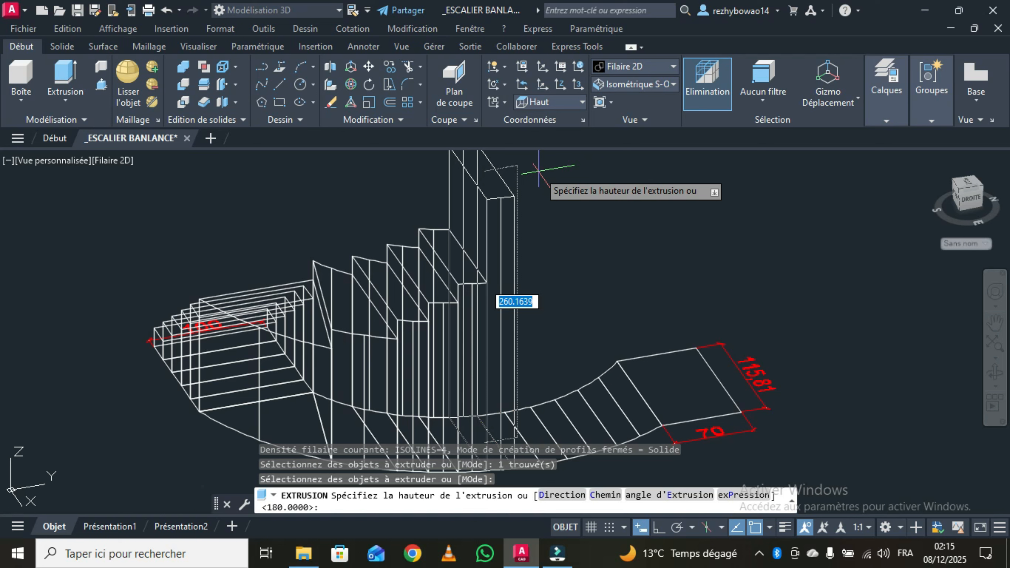
pyautogui.write('1')
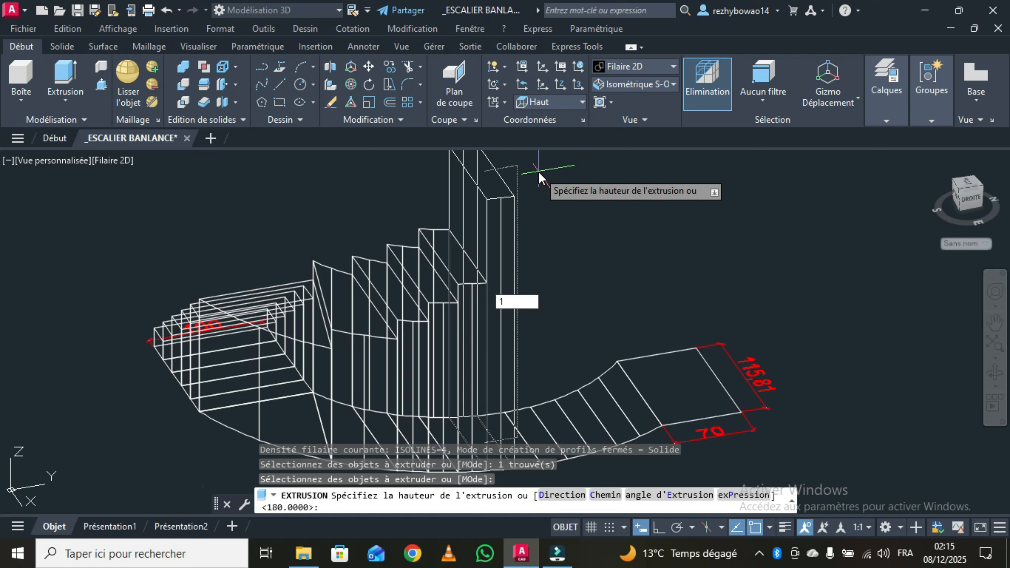
pyautogui.write('98')
pyautogui.press('Return')
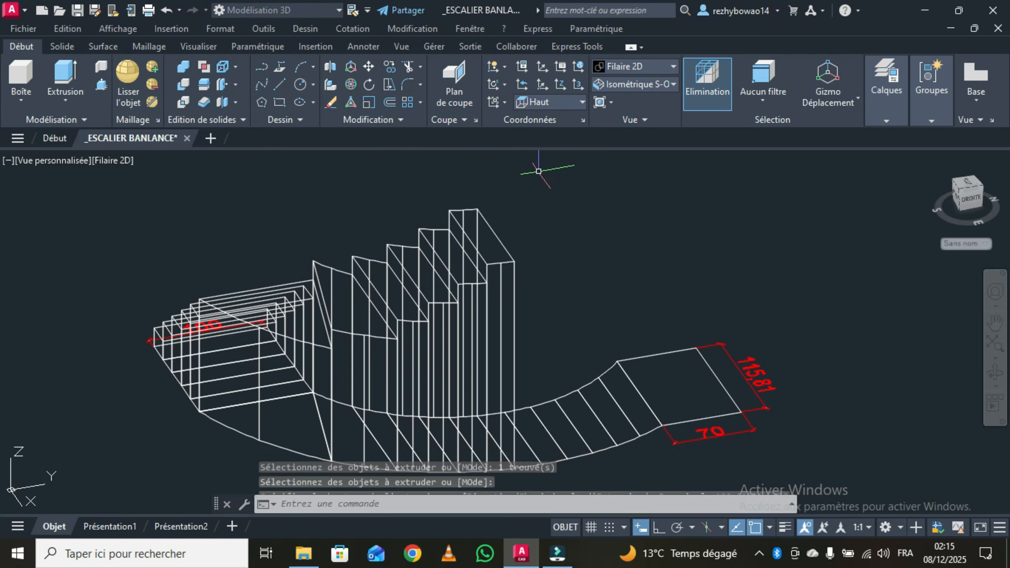
# Step: Extrude the seventh tread of the curved turn to a height of 216
pyautogui.rightClick(555, 209)
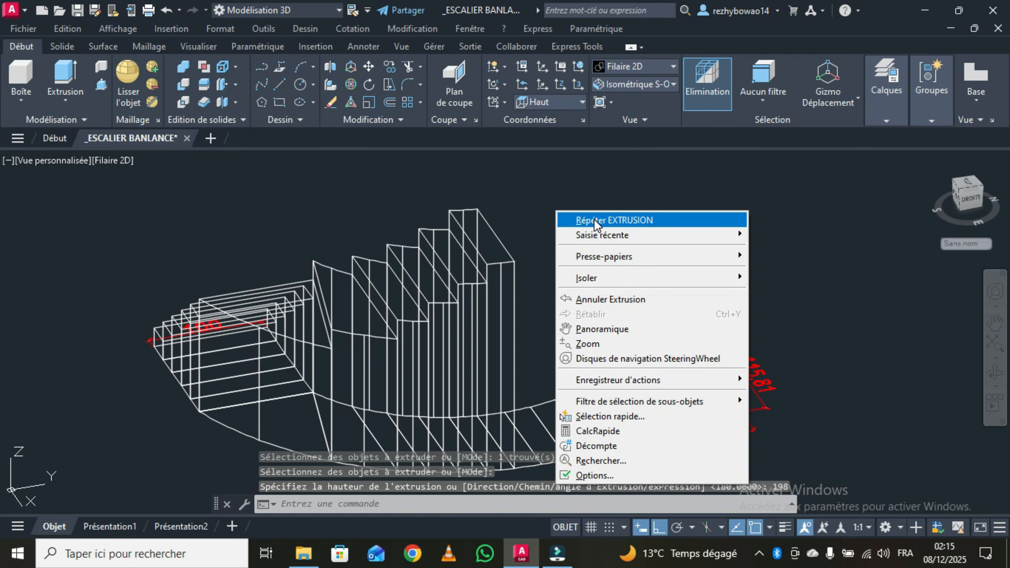
pyautogui.click(596, 221)
pyautogui.moveTo(551, 453); pyautogui.dragTo(546, 360, button='middle')
pyautogui.click(530, 375)
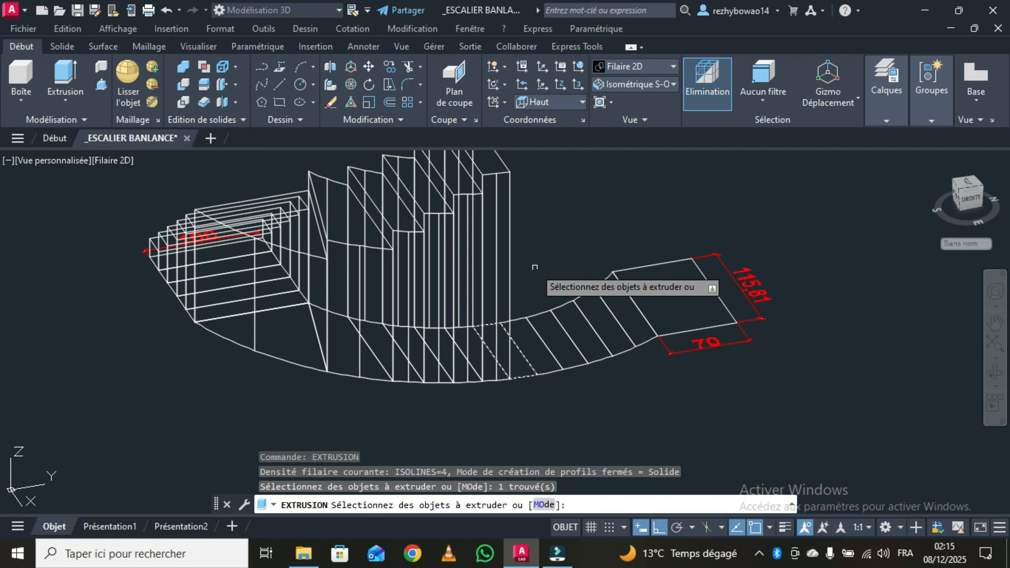
pyautogui.rightClick(530, 266)
pyautogui.click(545, 273)
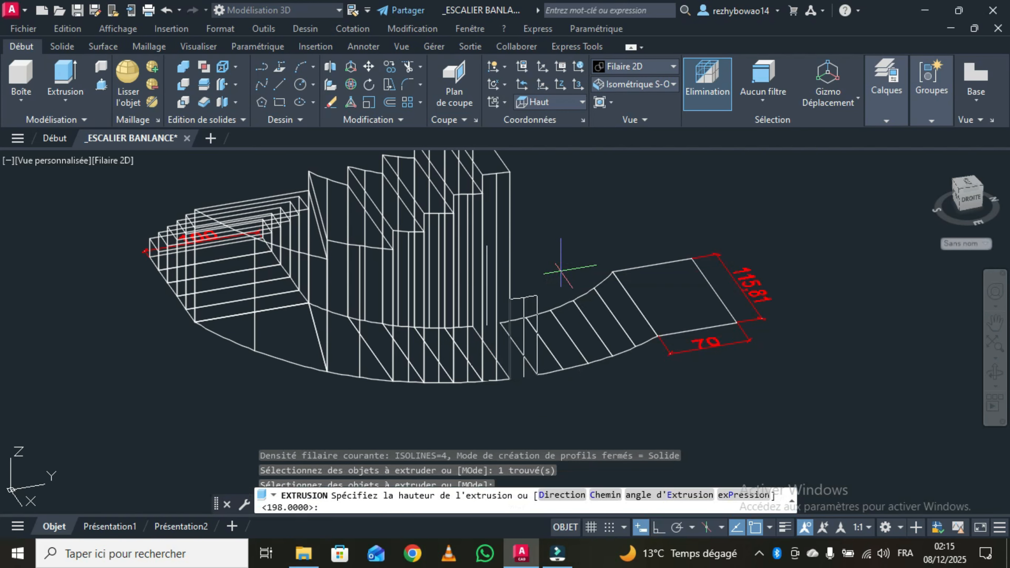
pyautogui.moveTo(556, 274); pyautogui.dragTo(515, 346, button='middle')
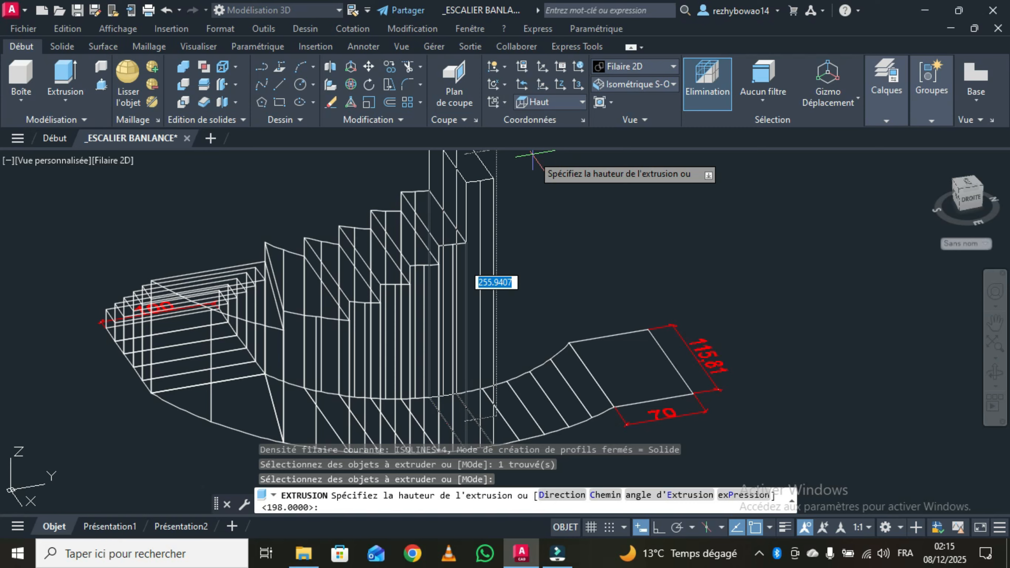
pyautogui.write('216')
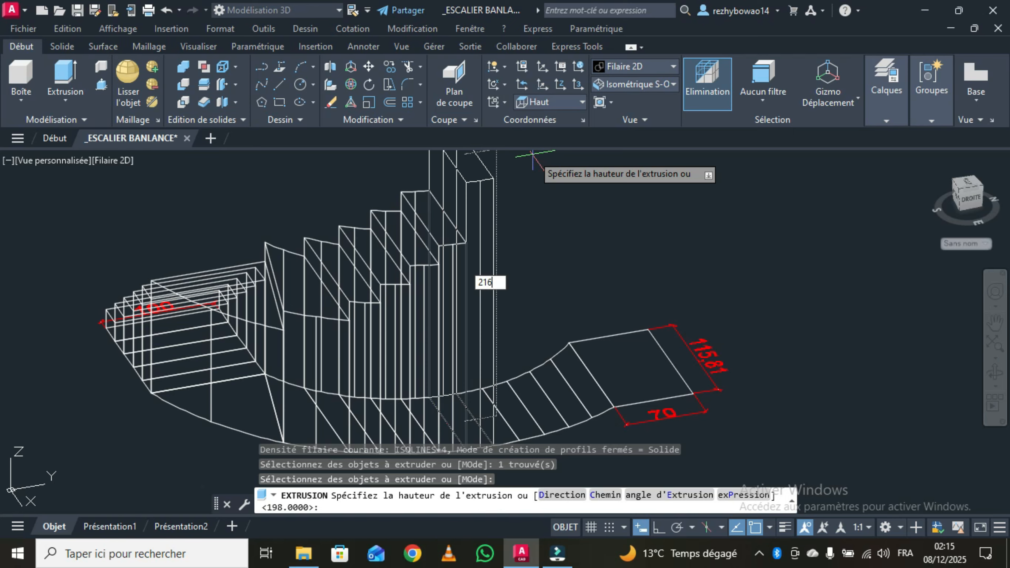
pyautogui.press('Return')
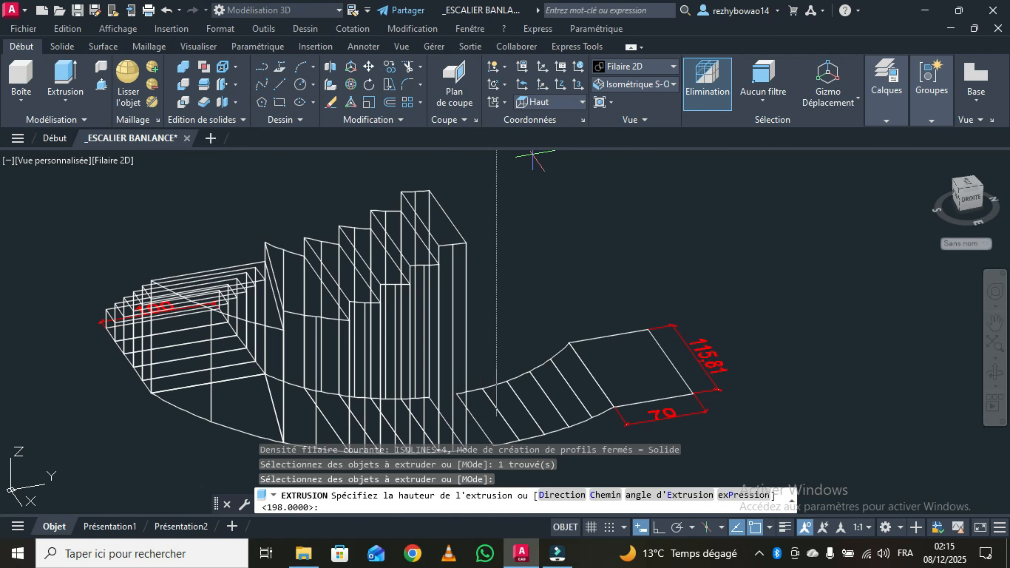
# Step: Extrude the eighth tread of the curved turn to a height of 234
pyautogui.rightClick(535, 226)
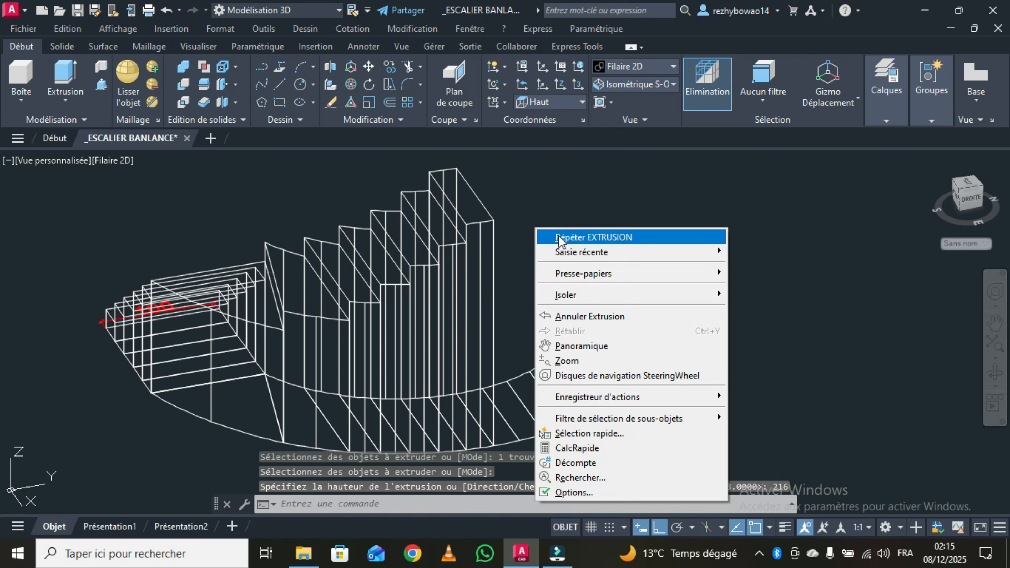
pyautogui.click(566, 233)
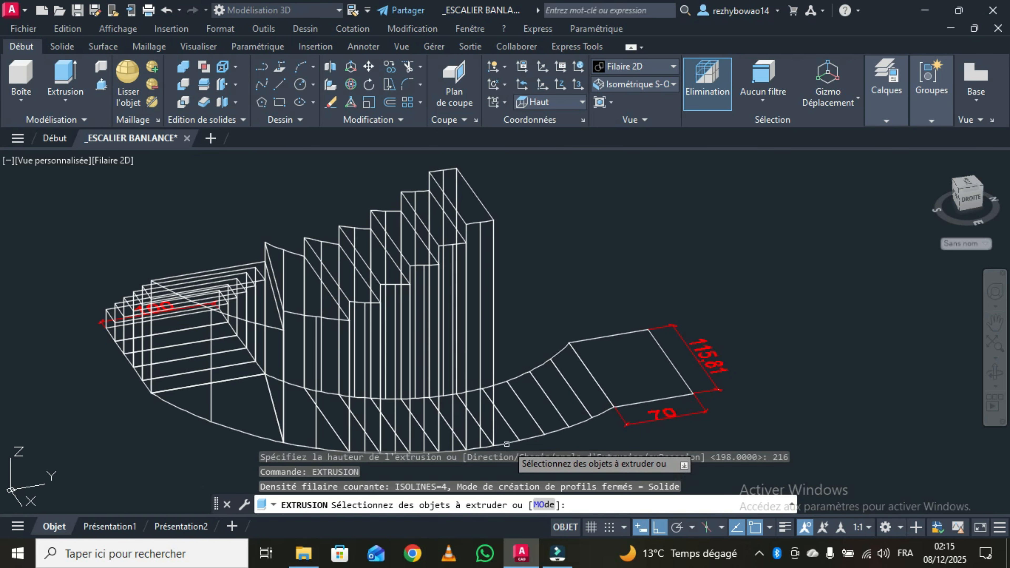
pyautogui.click(506, 442)
pyautogui.rightClick(525, 282)
pyautogui.click(548, 289)
pyautogui.moveTo(568, 179); pyautogui.dragTo(502, 224, button='middle')
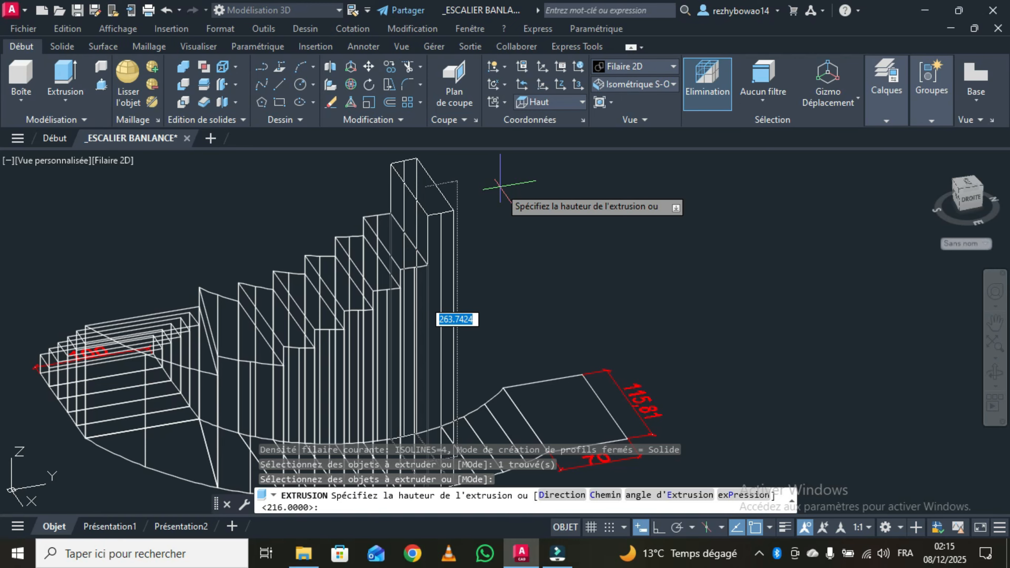
pyautogui.write('23')
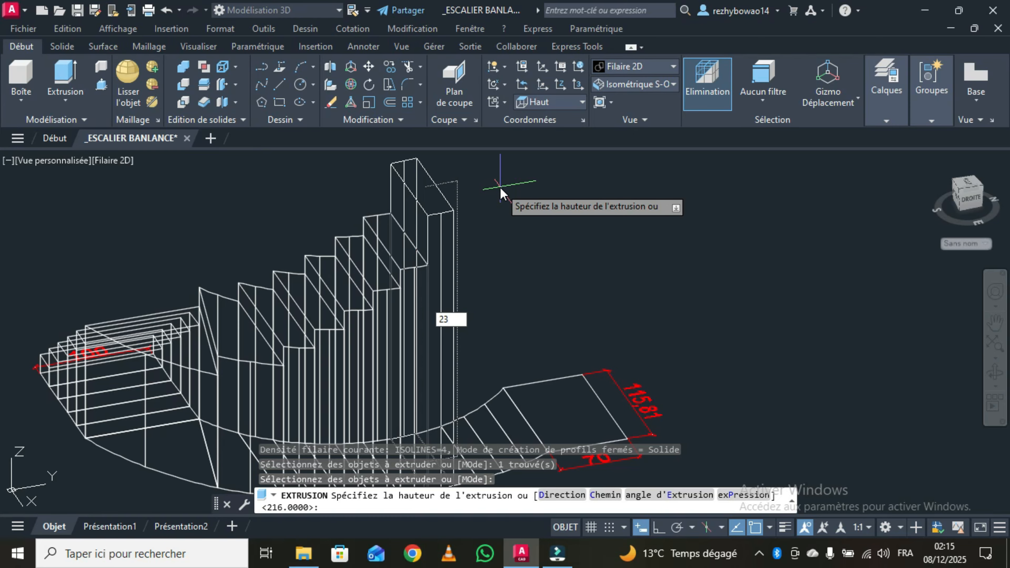
pyautogui.press('Return')
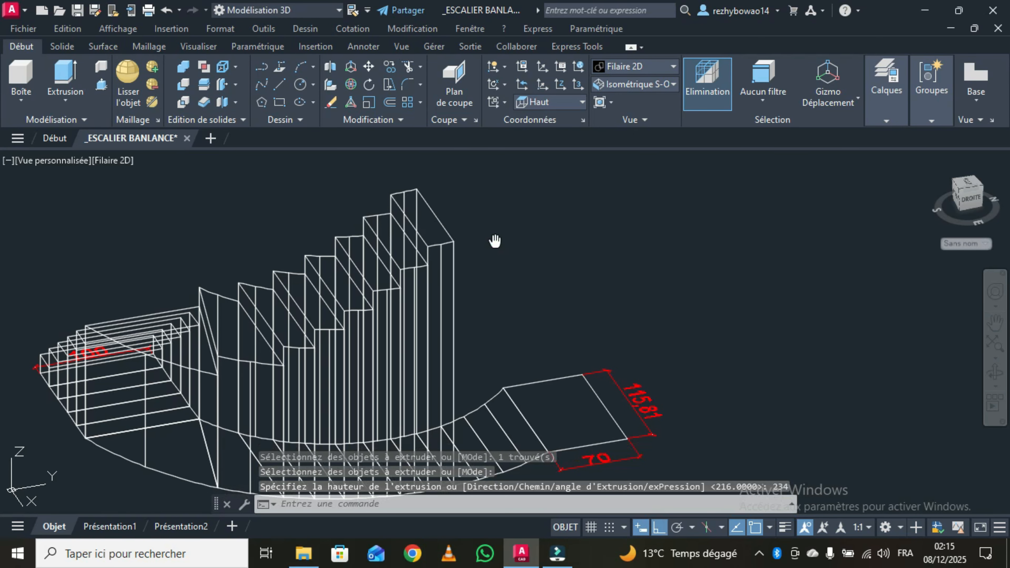
# Step: Extrude the ninth tread of the curved turn to a height of 252
pyautogui.moveTo(494, 236); pyautogui.dragTo(394, 215, button='middle')
pyautogui.rightClick(403, 209)
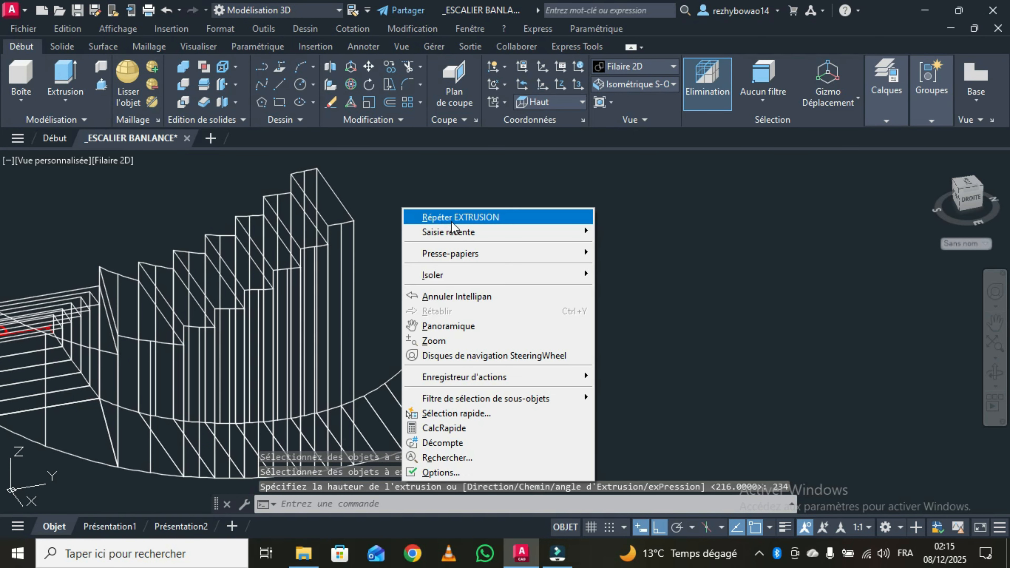
pyautogui.click(460, 218)
pyautogui.moveTo(460, 223); pyautogui.dragTo(461, 163, button='middle')
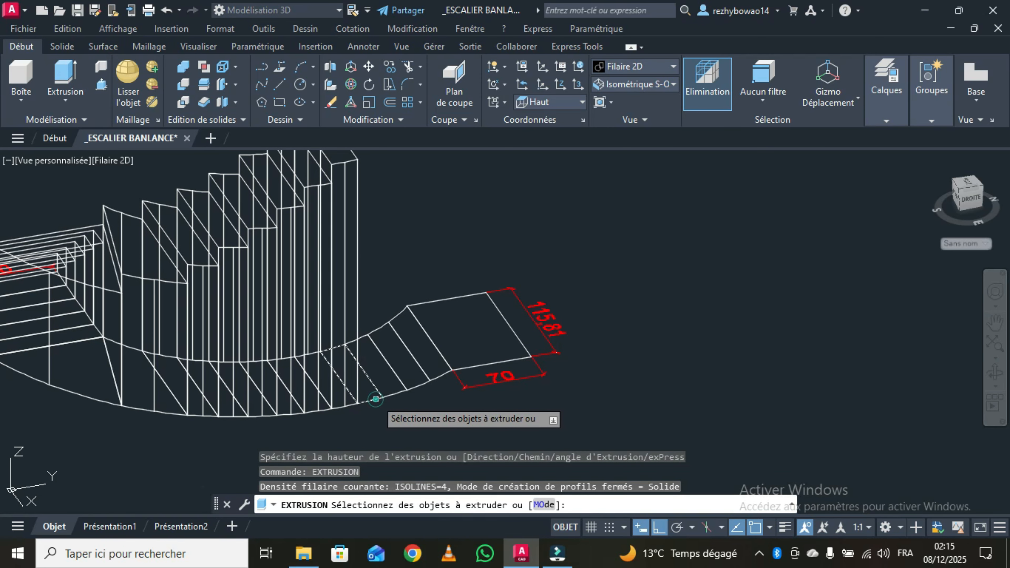
pyautogui.click(375, 399)
pyautogui.rightClick(435, 245)
pyautogui.click(465, 255)
pyautogui.moveTo(450, 233); pyautogui.dragTo(437, 301, button='middle')
pyautogui.moveTo(440, 163); pyautogui.dragTo(440, 219, button='middle')
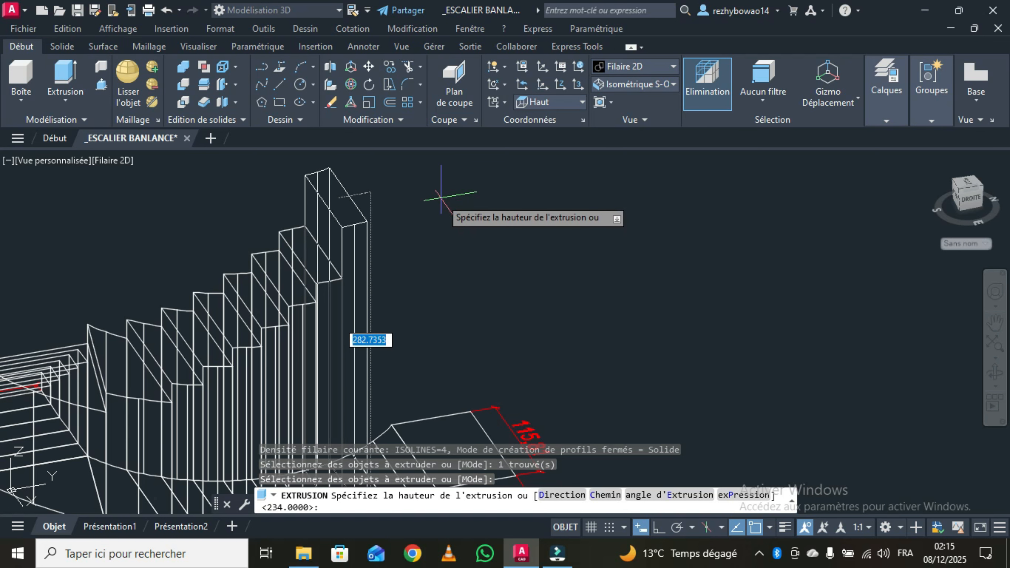
pyautogui.write('252')
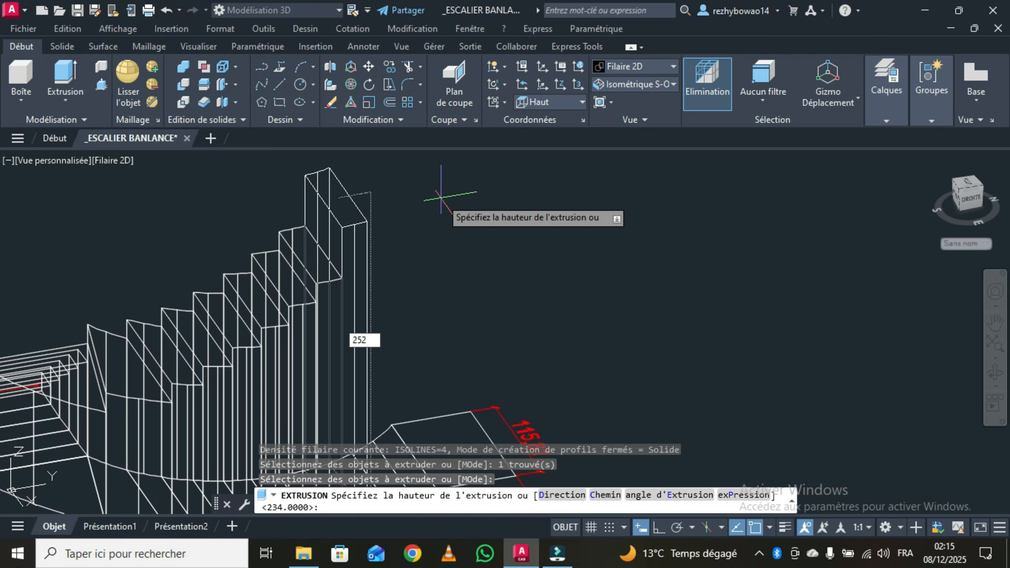
pyautogui.press('Return')
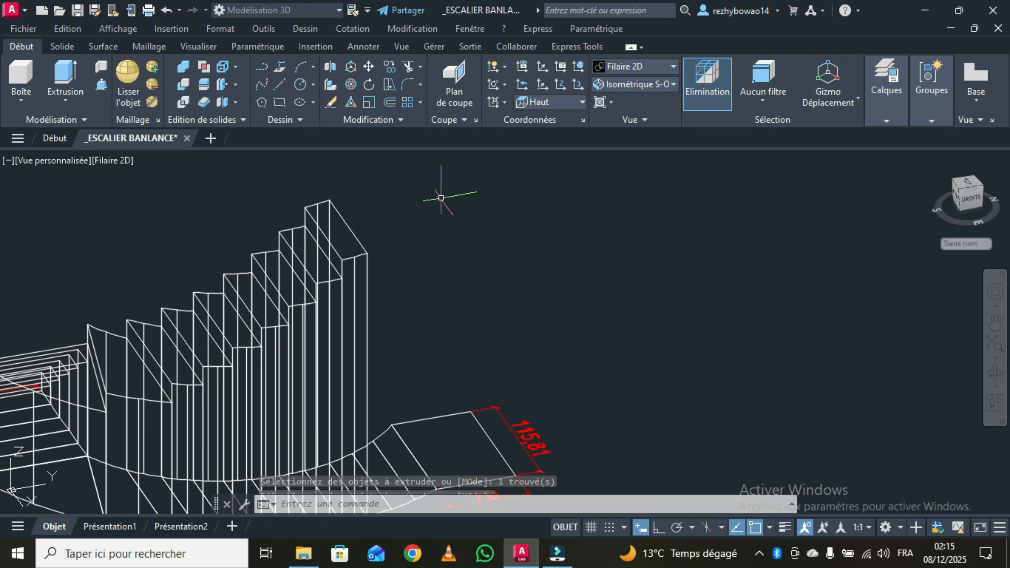
# Step: Extrude the tenth tread of the curved turn to a height of 270
pyautogui.moveTo(406, 240); pyautogui.dragTo(401, 180, button='middle')
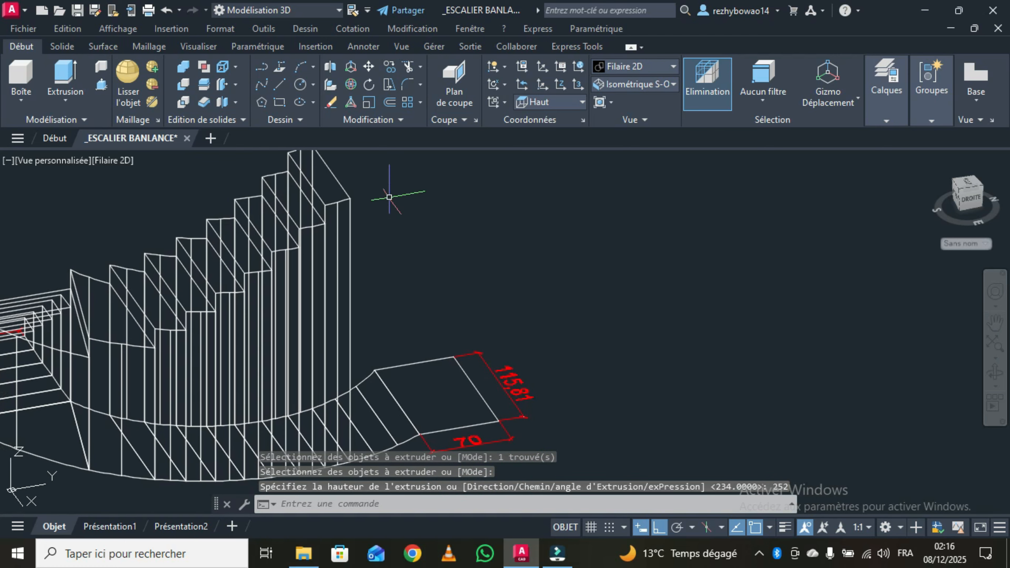
pyautogui.rightClick(395, 216)
pyautogui.click(432, 222)
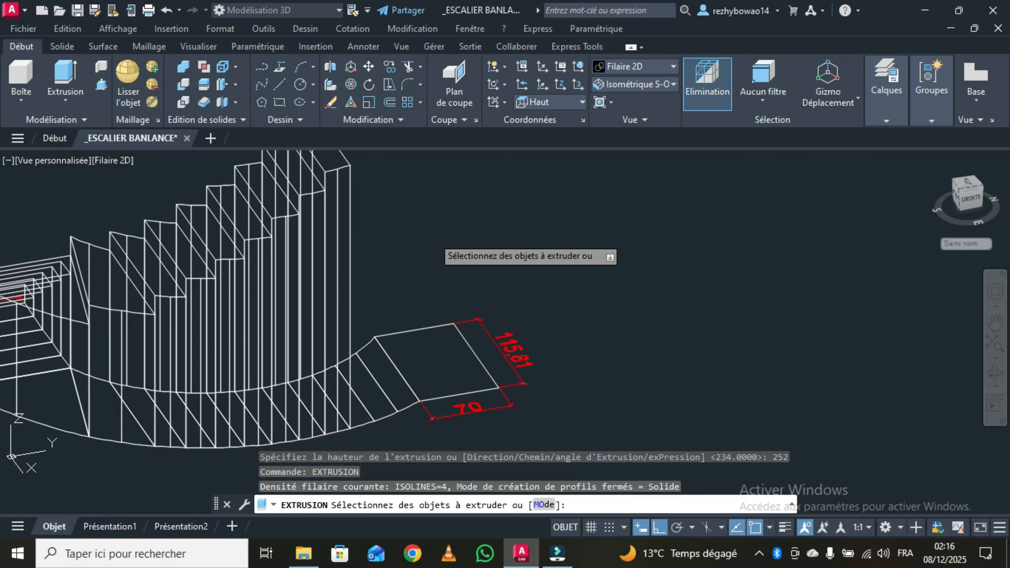
pyautogui.click(366, 420)
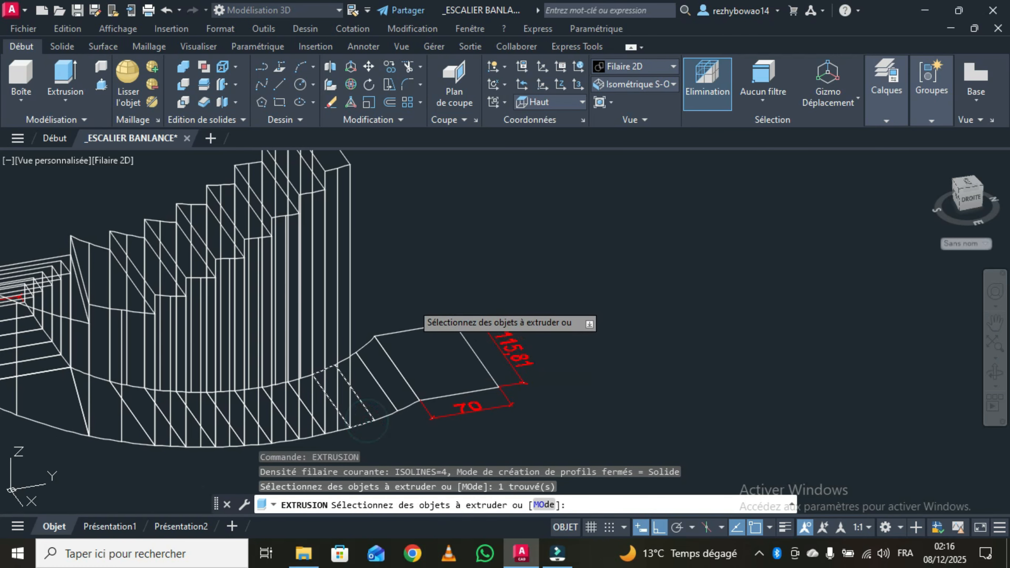
pyautogui.rightClick(412, 302)
pyautogui.click(453, 309)
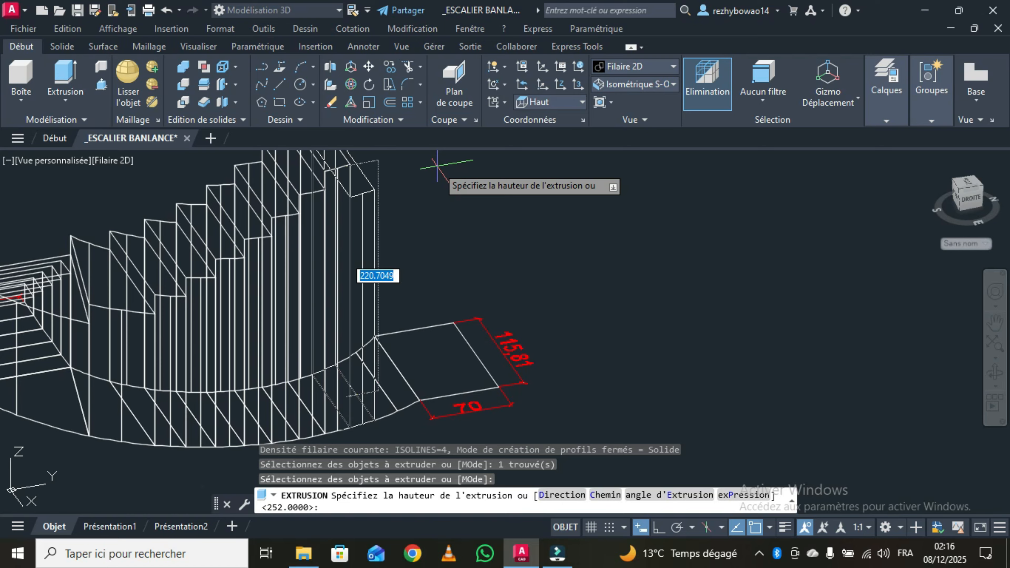
pyautogui.write('270')
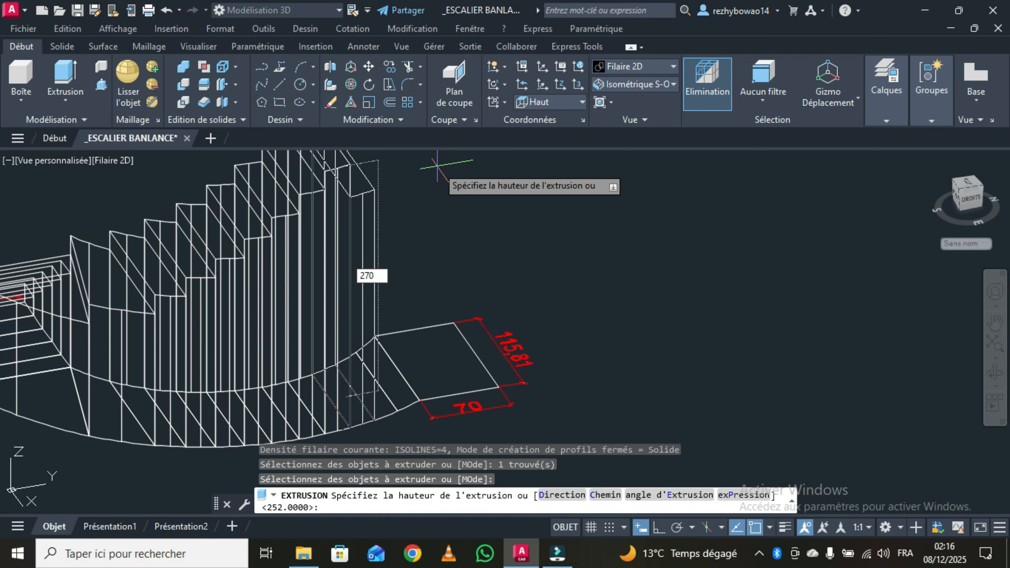
pyautogui.press('Return')
# Step: Extrude the eleventh tread of the curved turn to a height of 288
pyautogui.rightClick(435, 235)
pyautogui.click(477, 240)
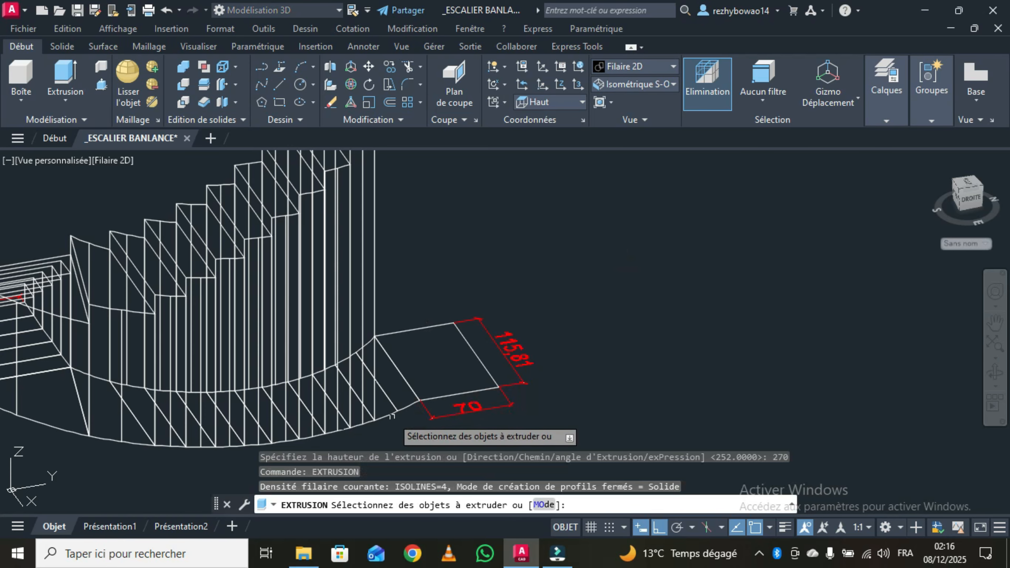
pyautogui.click(392, 416)
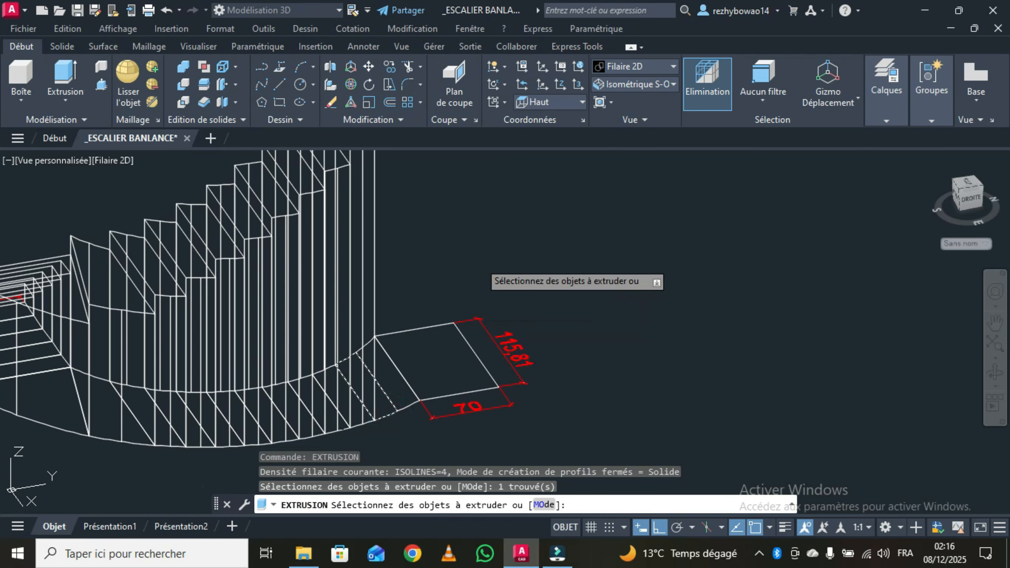
pyautogui.rightClick(480, 264)
pyautogui.click(522, 272)
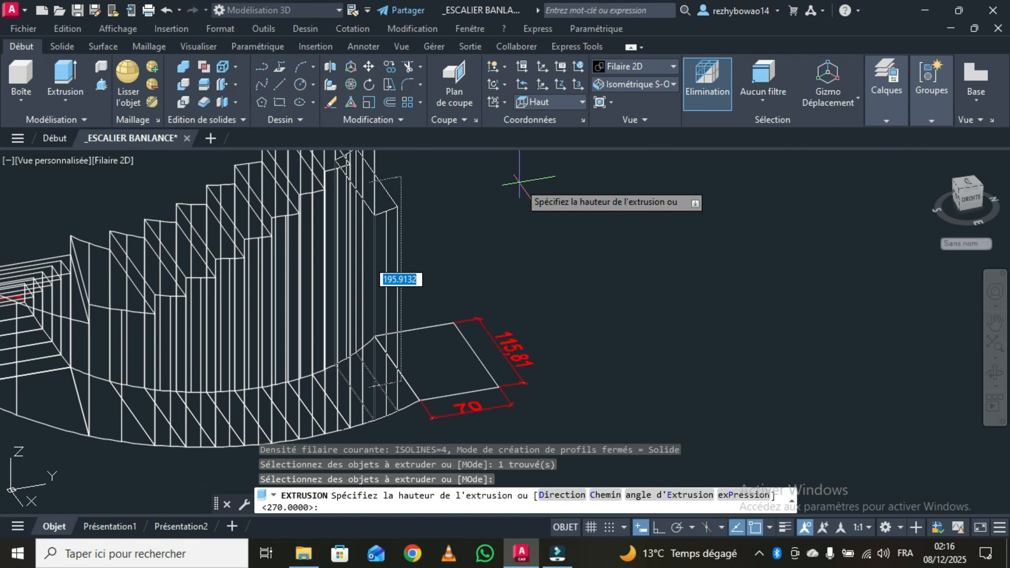
pyautogui.write('288')
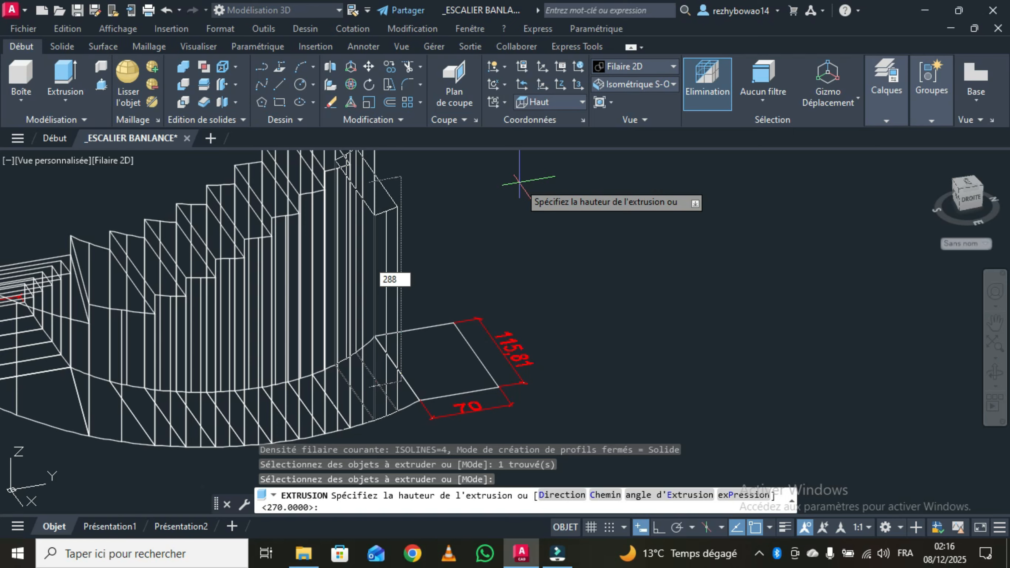
pyautogui.press('Return')
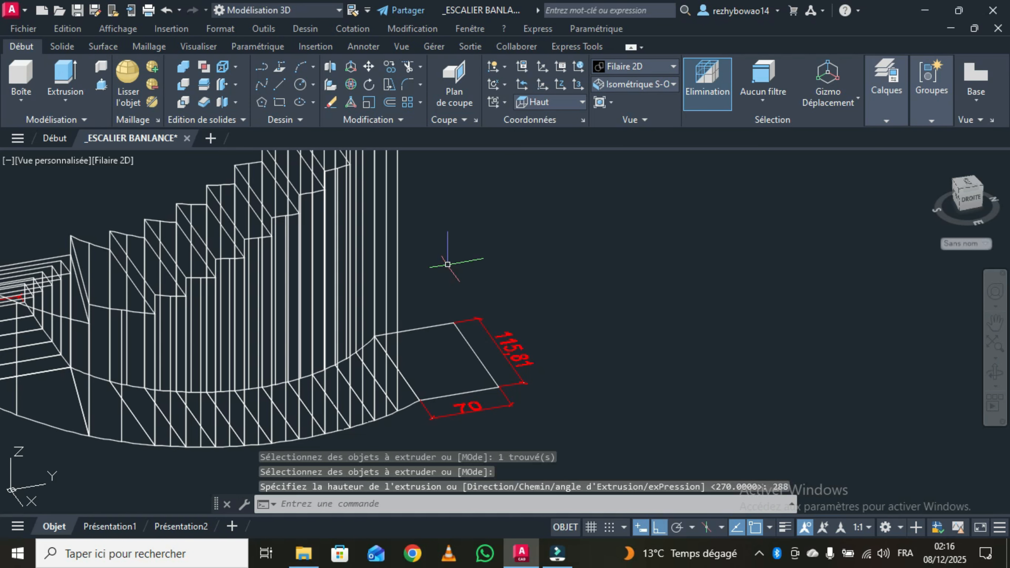
# Step: Extrude the twelfth and last tread of the curved turn, next to the landing, to a height of 306
pyautogui.rightClick(449, 266)
pyautogui.click(481, 274)
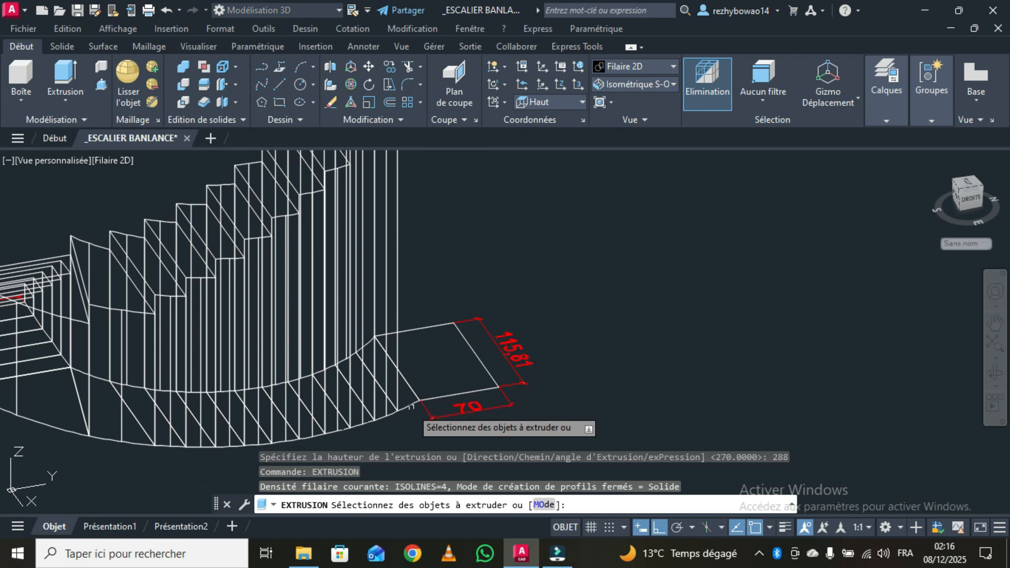
pyautogui.click(411, 407)
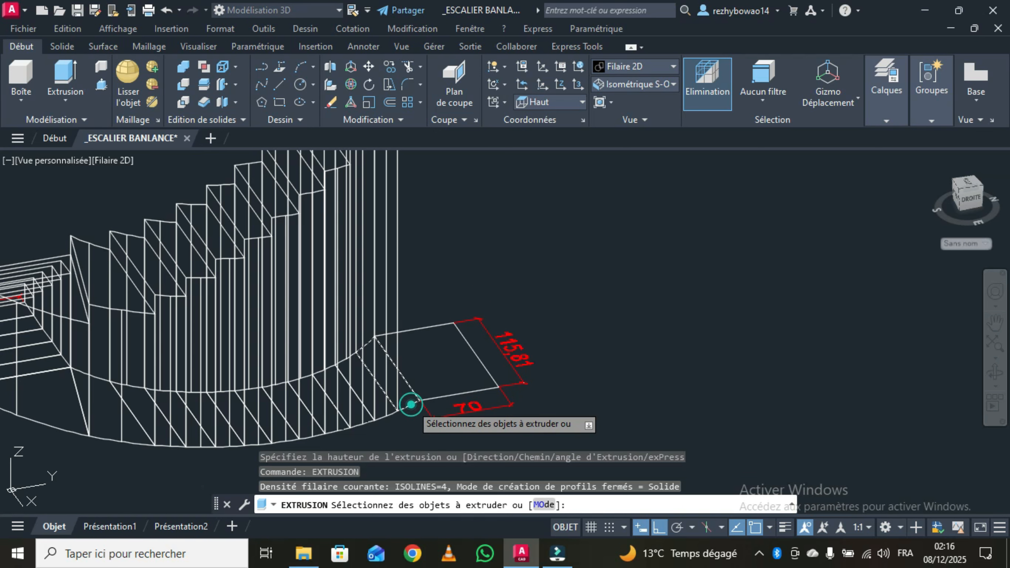
pyautogui.rightClick(494, 258)
pyautogui.click(534, 267)
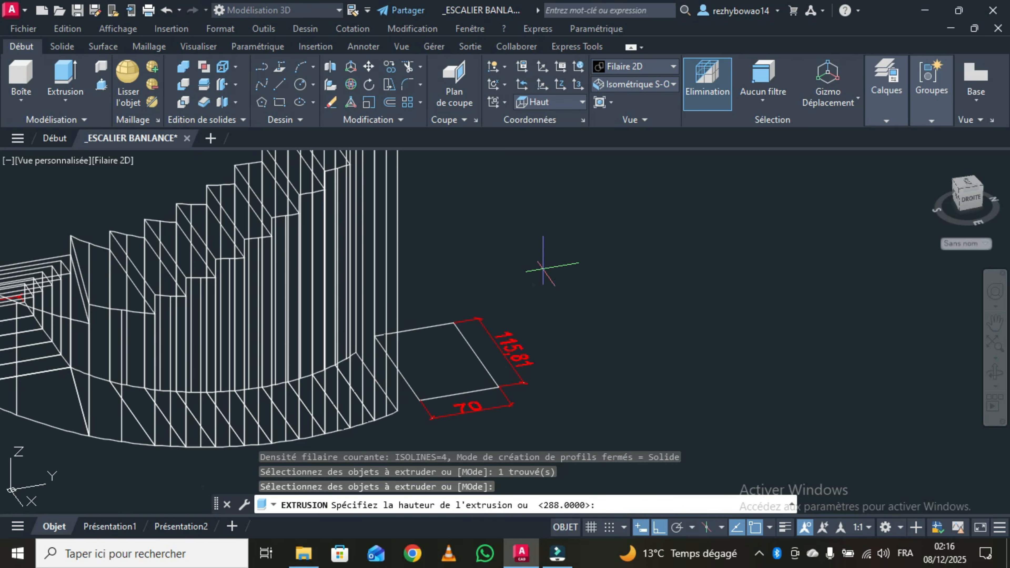
pyautogui.moveTo(523, 234); pyautogui.dragTo(483, 297, button='middle')
pyautogui.moveTo(485, 176); pyautogui.dragTo(467, 249, button='middle')
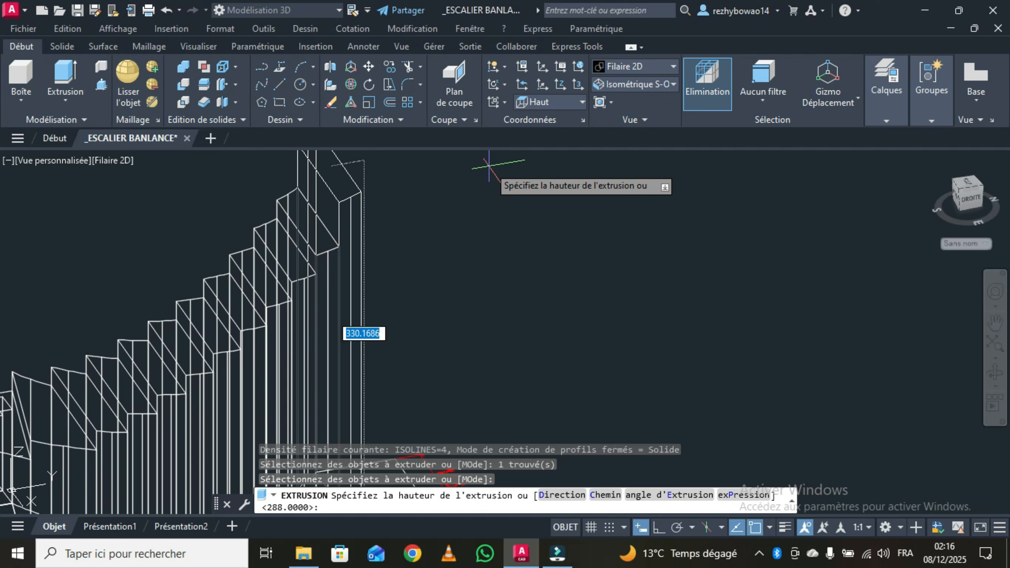
pyautogui.write('30')
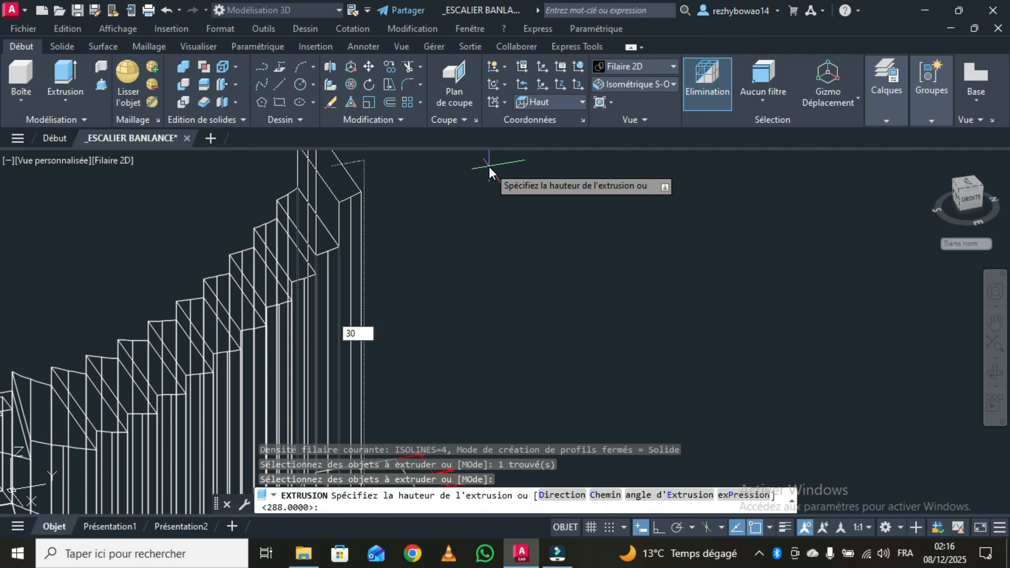
pyautogui.write('6')
pyautogui.press('Return')
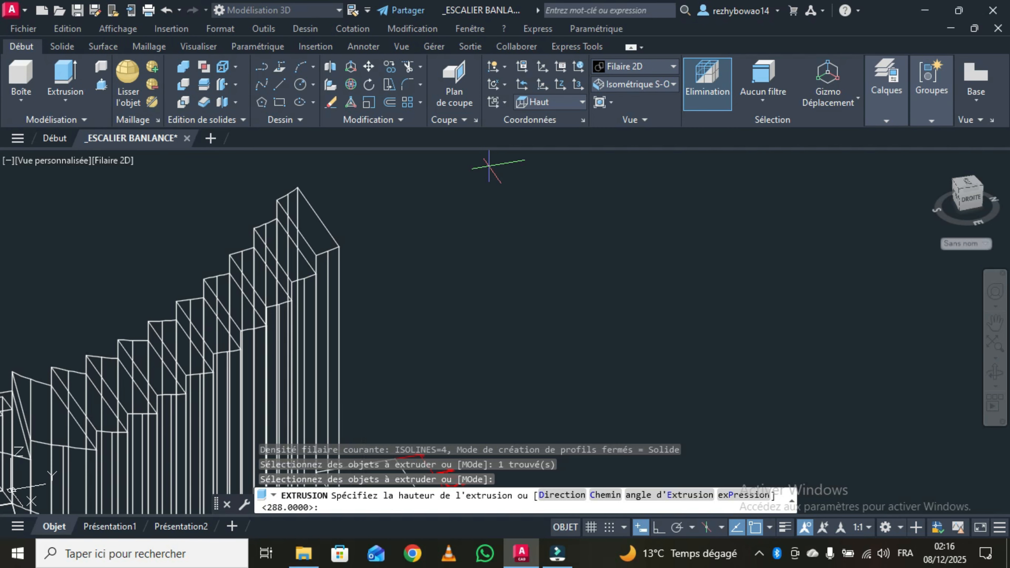
# Step: Extrude the 70 by 115.81 landing at the end of the staircase to a height of 324
pyautogui.scroll(-2, 480, 169)
pyautogui.moveTo(450, 330); pyautogui.dragTo(439, 305, button='middle')
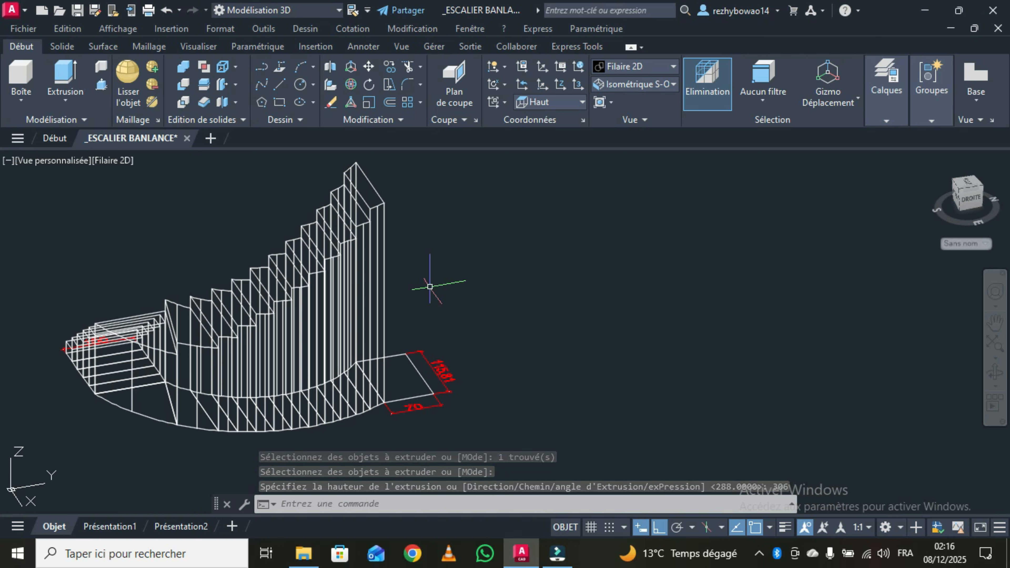
pyautogui.rightClick(433, 261)
pyautogui.click(479, 274)
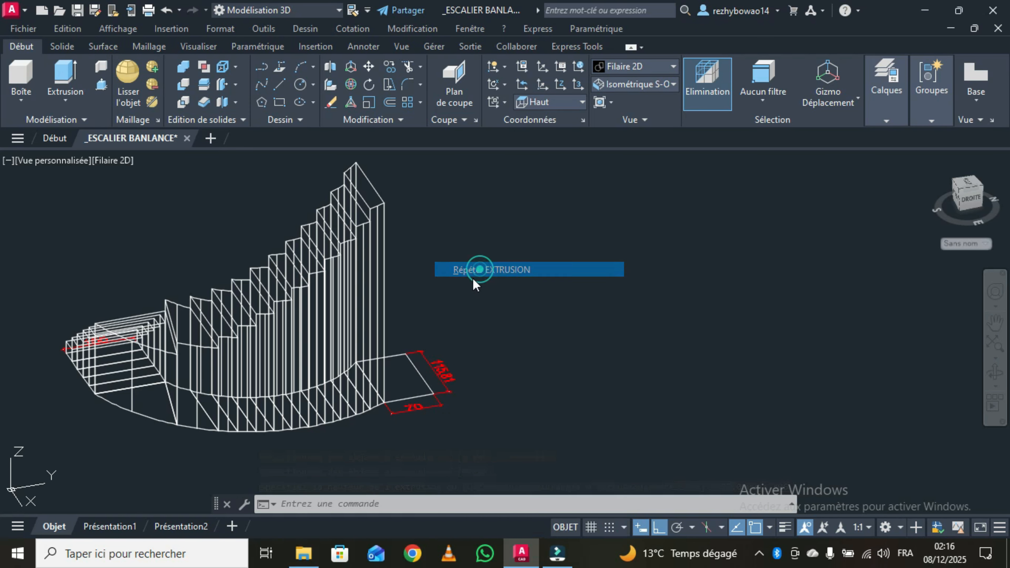
pyautogui.click(417, 397)
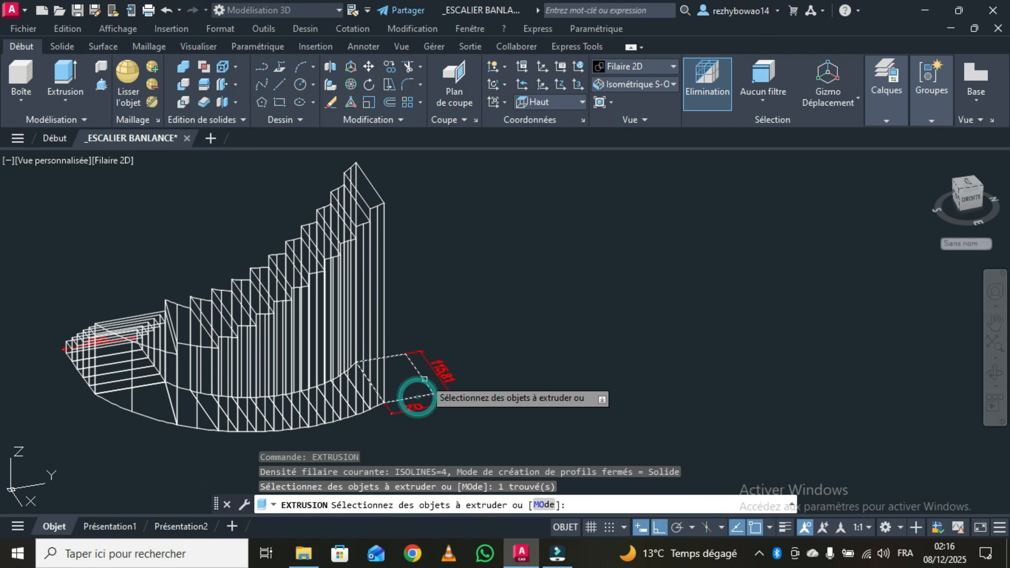
pyautogui.rightClick(443, 274)
pyautogui.click(476, 285)
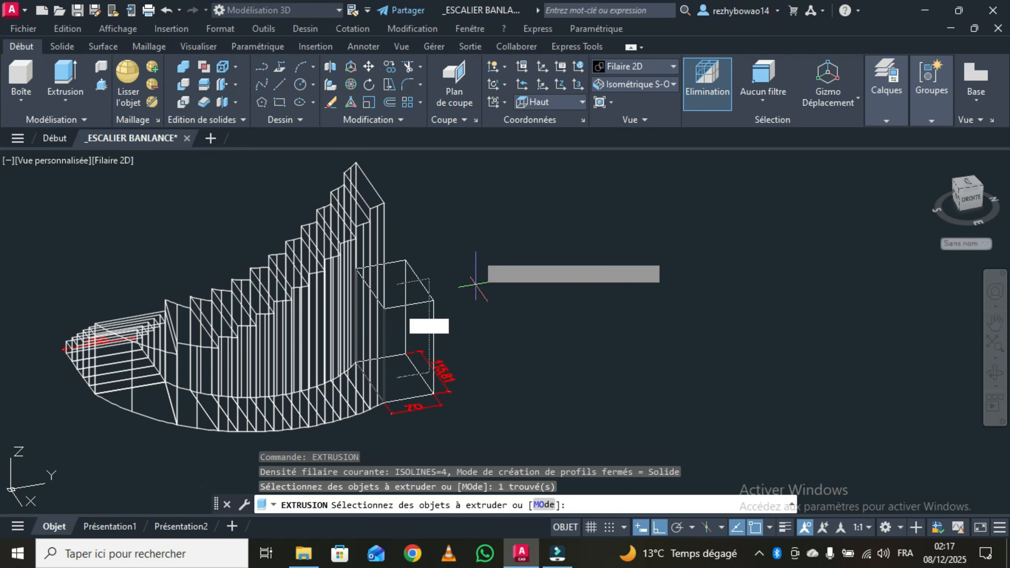
pyautogui.moveTo(475, 254); pyautogui.dragTo(449, 302, button='middle')
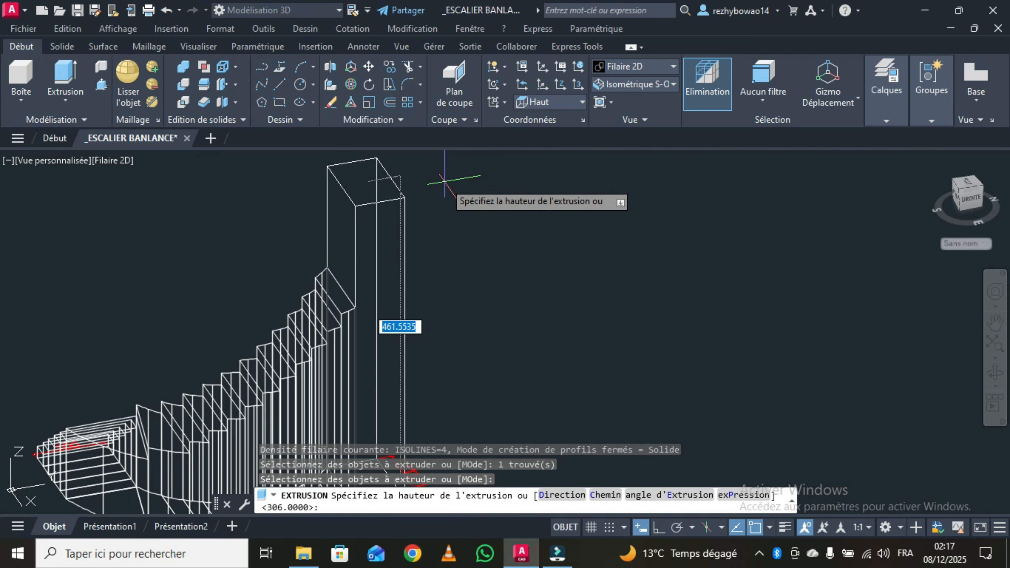
pyautogui.write('34')
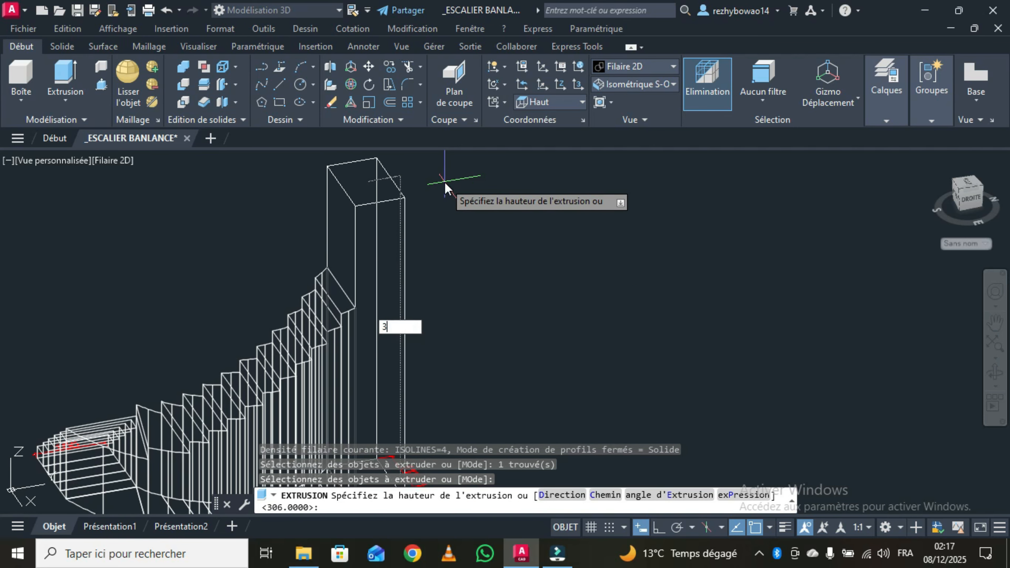
pyautogui.press('BackSpace')
pyautogui.press('BackSpace')
pyautogui.write('32')
pyautogui.press('Return')
# Step: Display the whole staircase in the Réaliste visual style and orbit around it to examine the treads
pyautogui.scroll(-3, 450, 201)
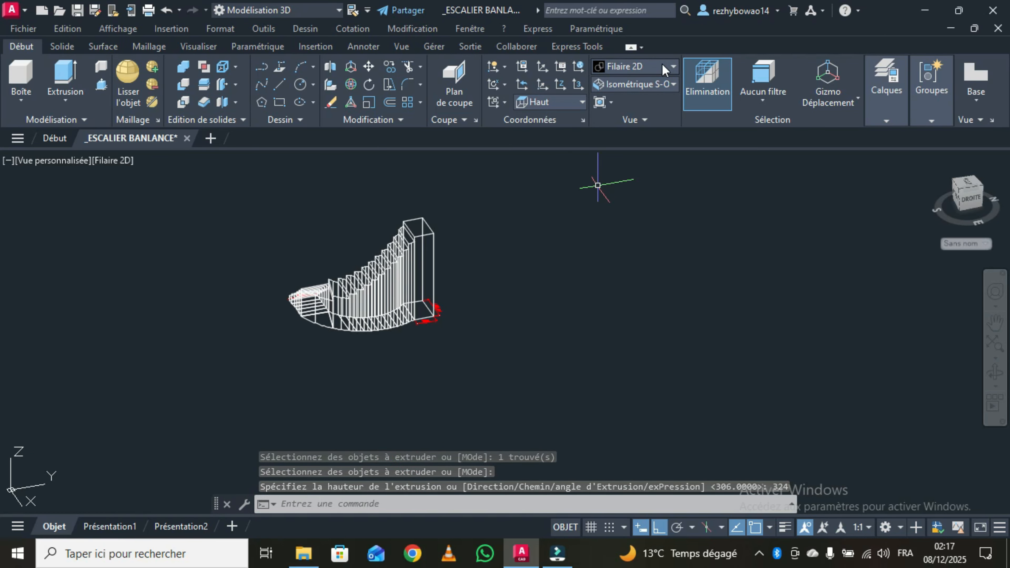
pyautogui.click(666, 71)
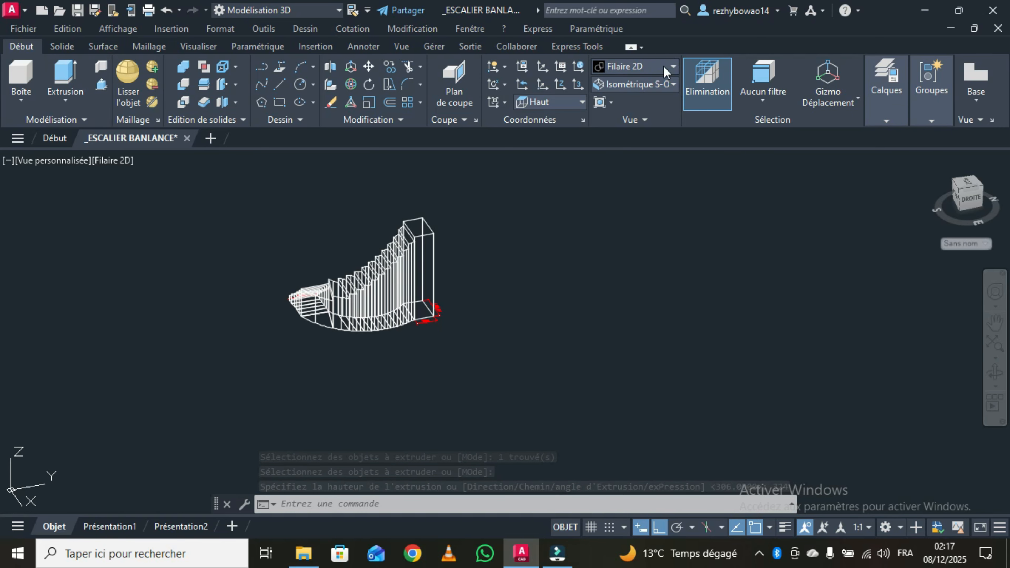
pyautogui.click(671, 67)
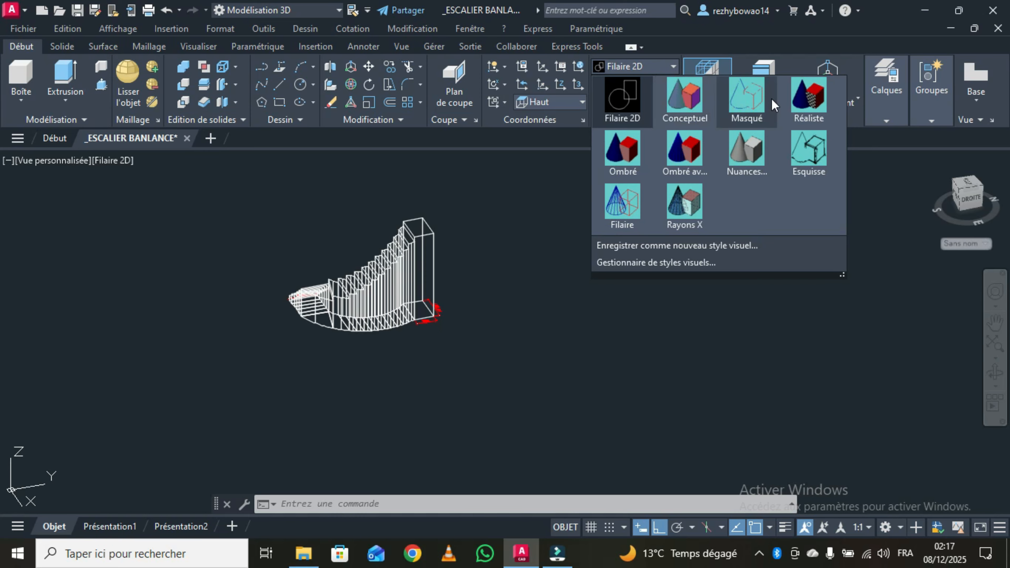
pyautogui.click(807, 106)
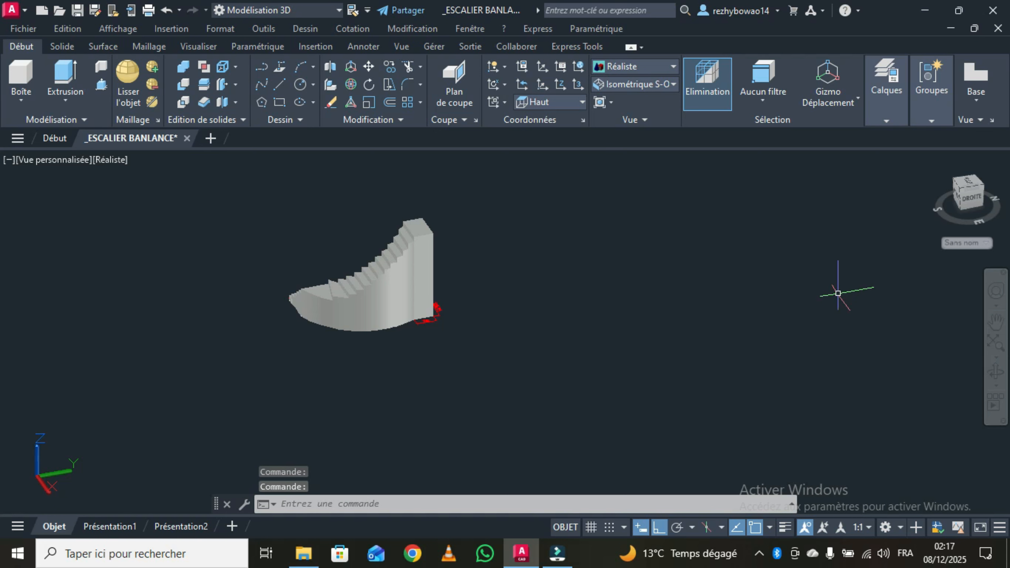
pyautogui.click(995, 371)
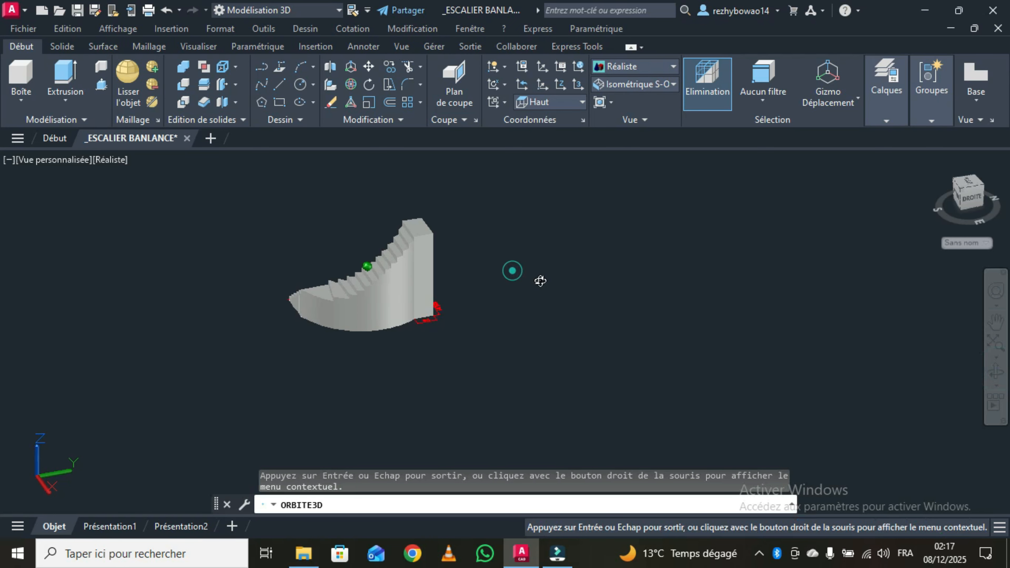
pyautogui.moveTo(540, 281); pyautogui.dragTo(632, 285)
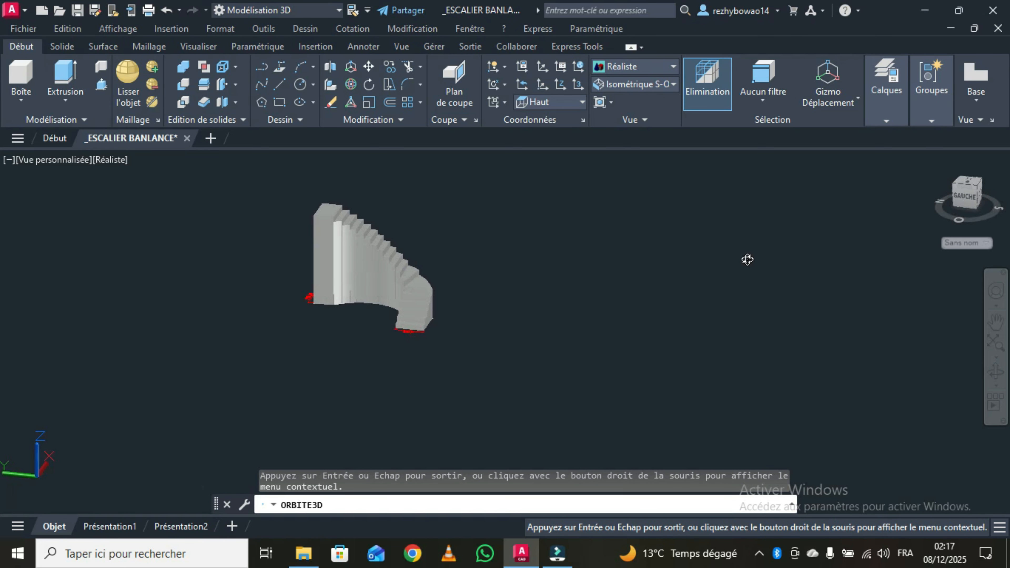
pyautogui.moveTo(476, 248); pyautogui.dragTo(364, 337)
pyautogui.moveTo(315, 335); pyautogui.dragTo(424, 294, button='middle')
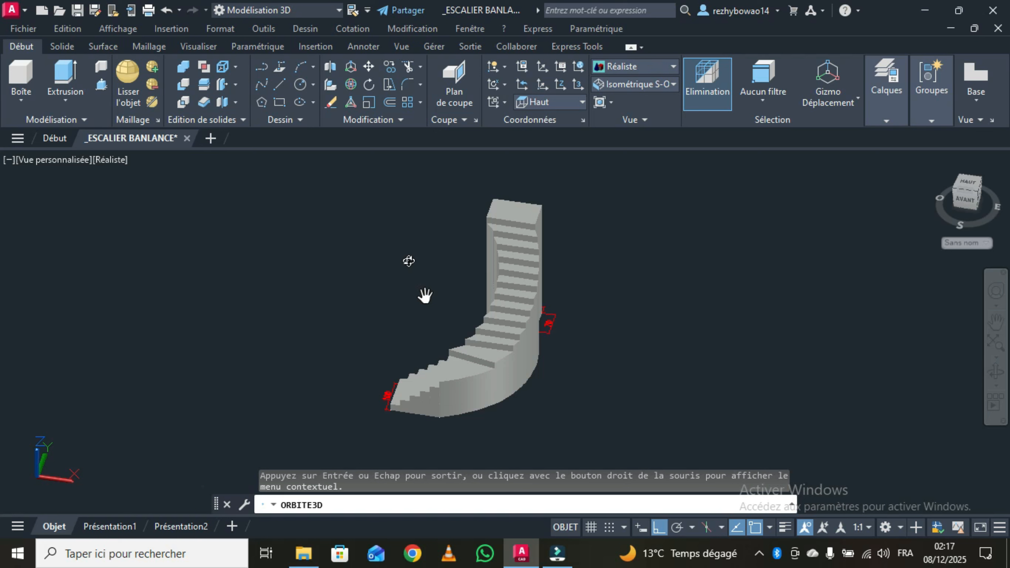
pyautogui.press('Escape')
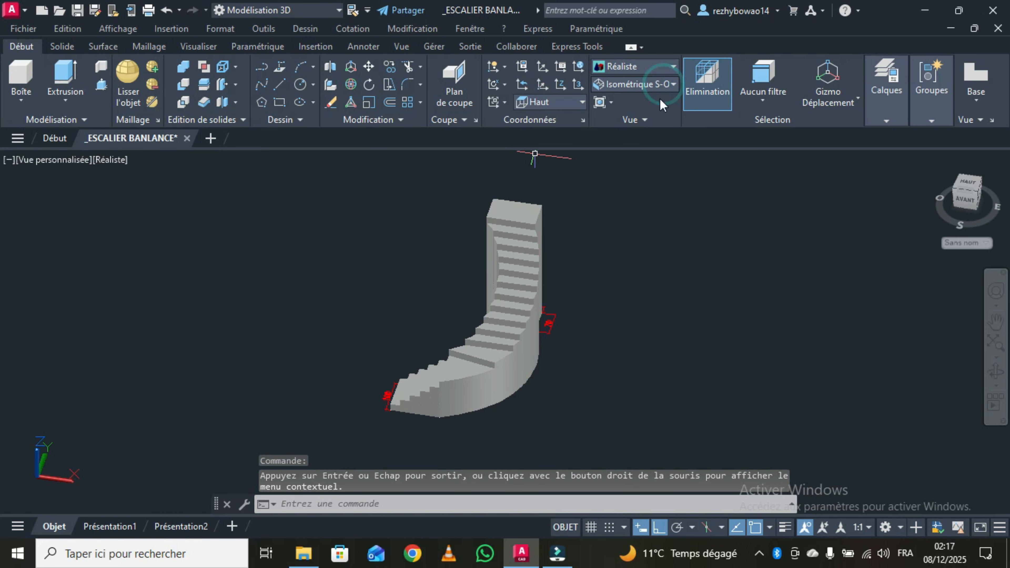
# Step: Set the Avant view as the working plane and tilt the model to expose the side of the straight flight
pyautogui.click(662, 84)
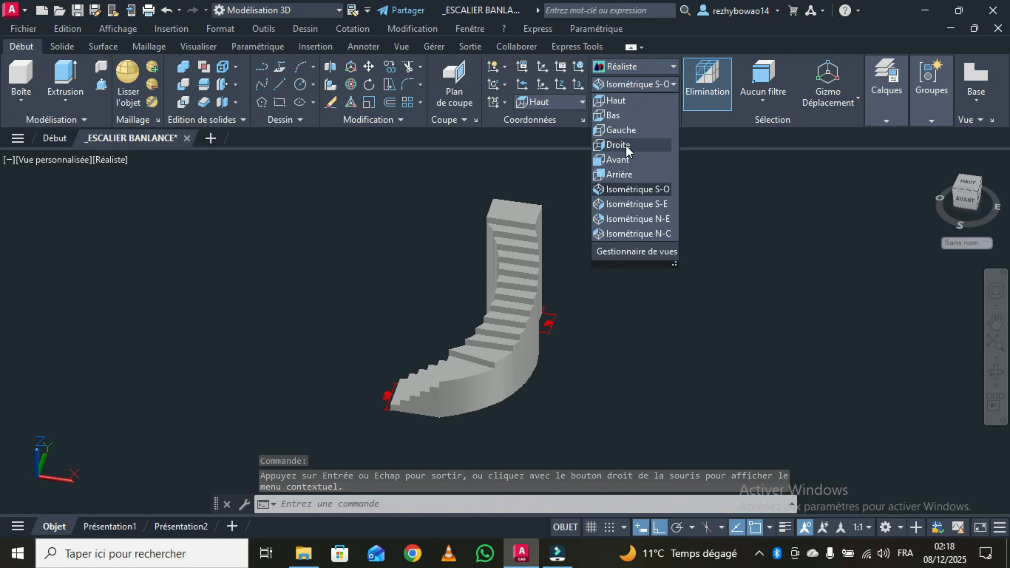
pyautogui.click(626, 161)
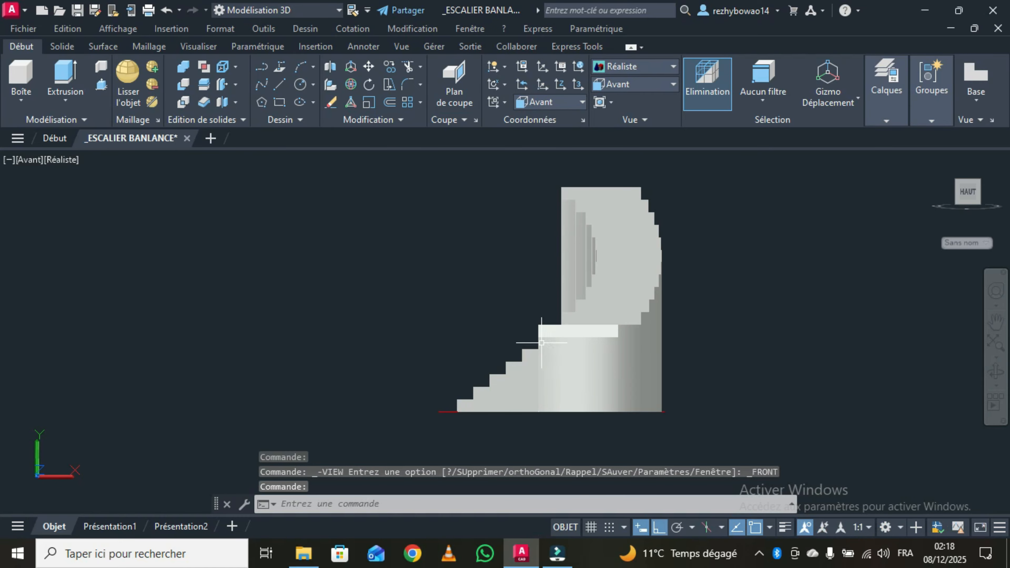
pyautogui.scroll(2, 542, 342)
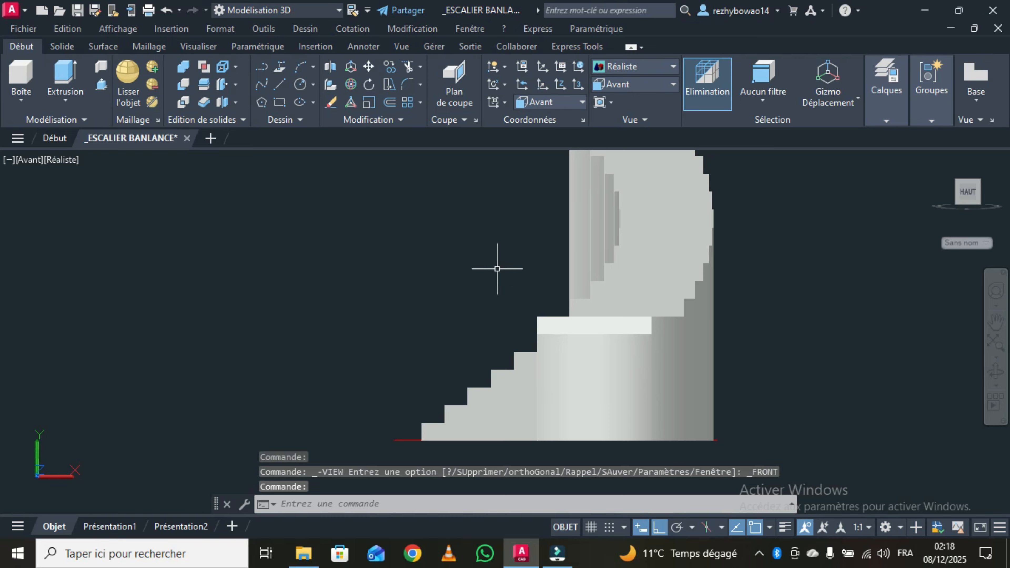
pyautogui.click(995, 372)
pyautogui.moveTo(749, 342); pyautogui.dragTo(732, 289)
pyautogui.scroll(1, 760, 287)
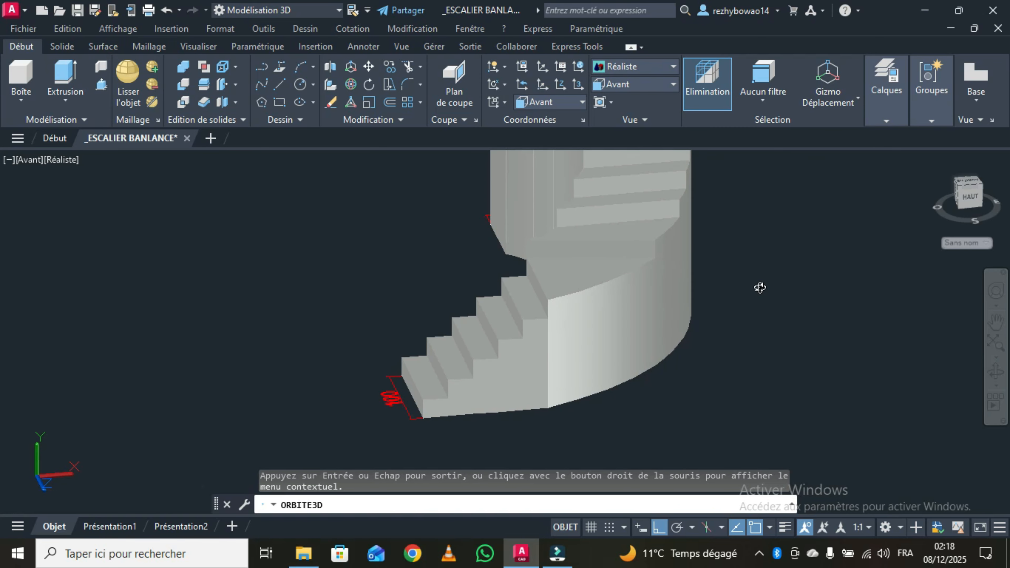
pyautogui.press('Escape')
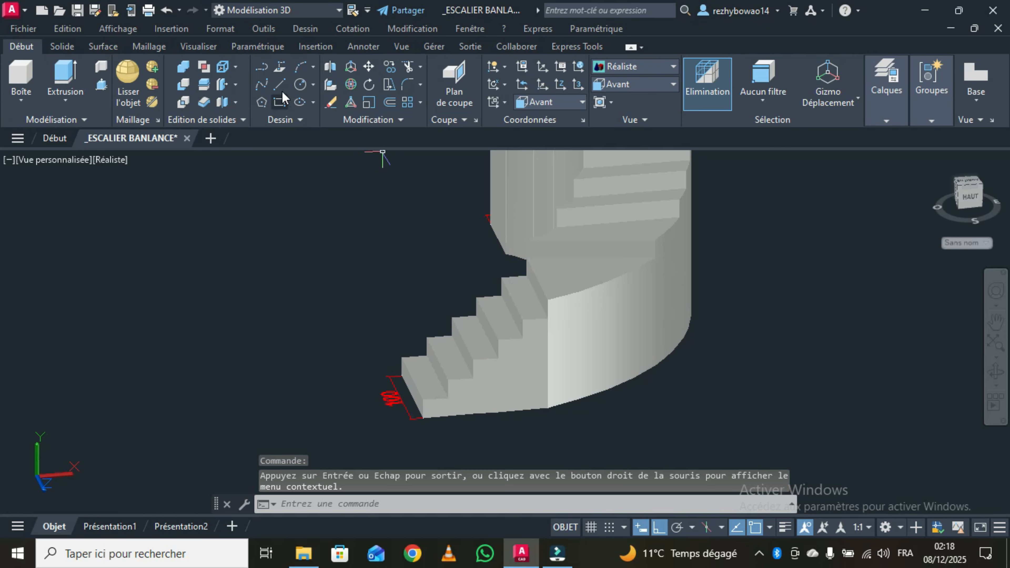
# Step: Start a polyline at the outer far corner of the straight flight's fifth tread, with a first segment 20 straight down
pyautogui.click(261, 71)
pyautogui.scroll(2, 556, 342)
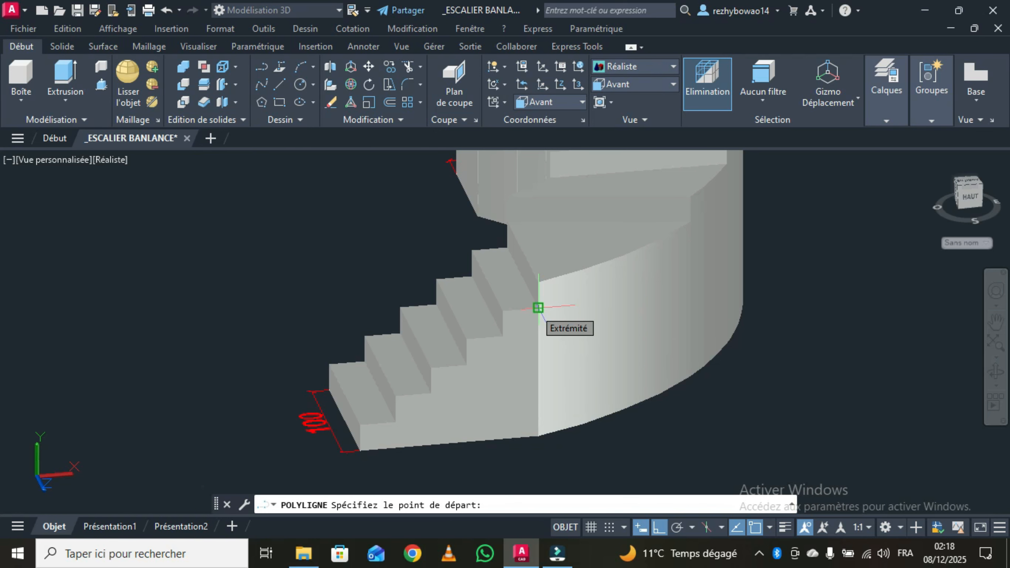
pyautogui.scroll(2, 538, 308)
pyautogui.click(536, 308)
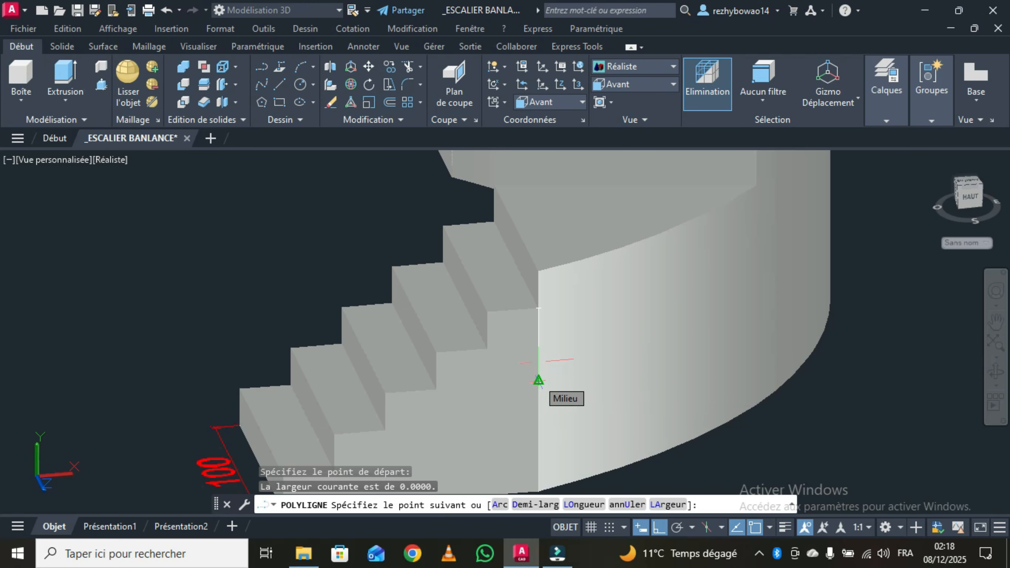
pyautogui.write('20')
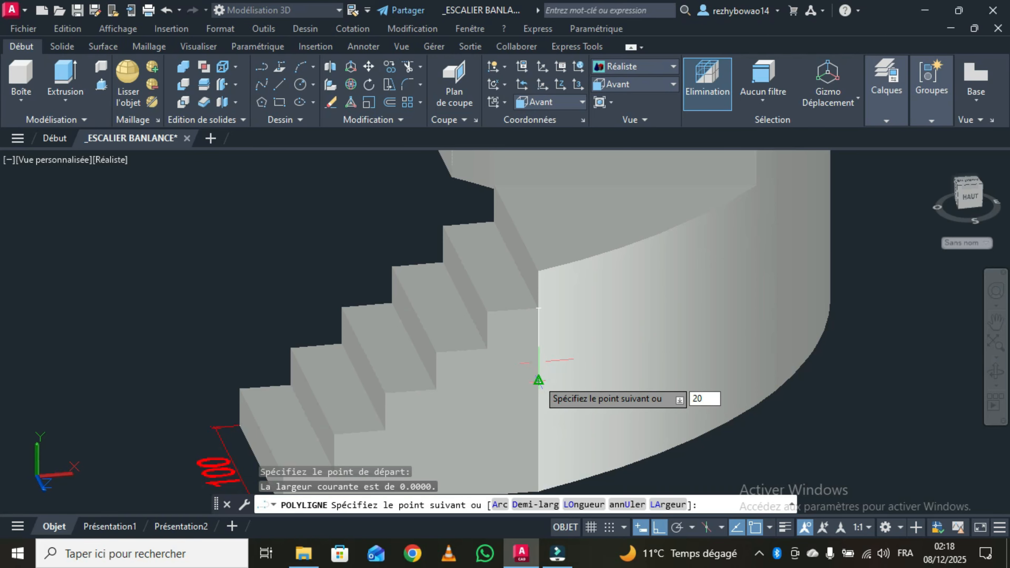
pyautogui.press('Return')
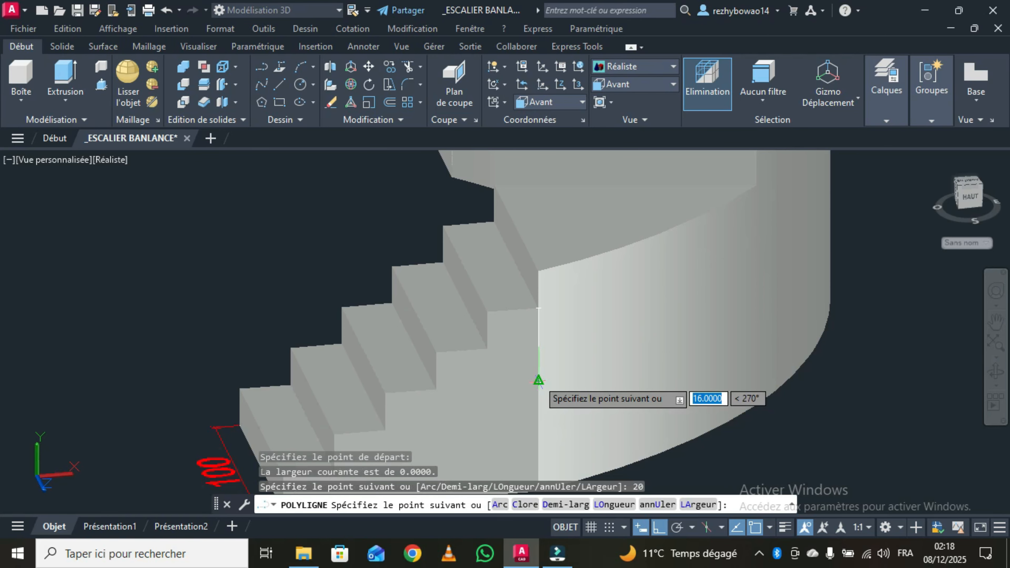
# Step: Continue the polyline to the base of the second riser and the flight's lower far corner, ending it back at the 20-unit point
pyautogui.moveTo(537, 380); pyautogui.dragTo(543, 250, button='middle')
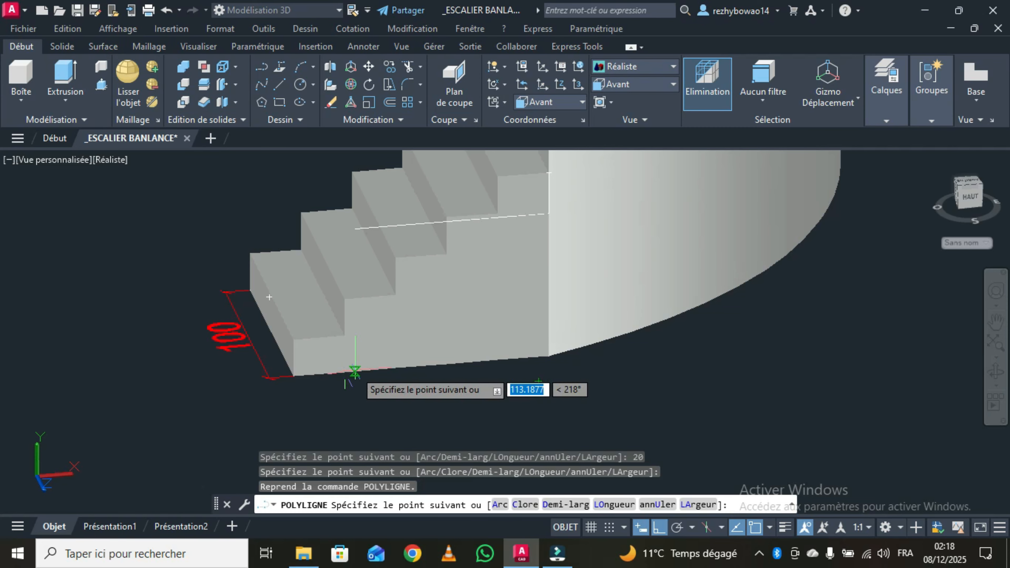
pyautogui.click(344, 372)
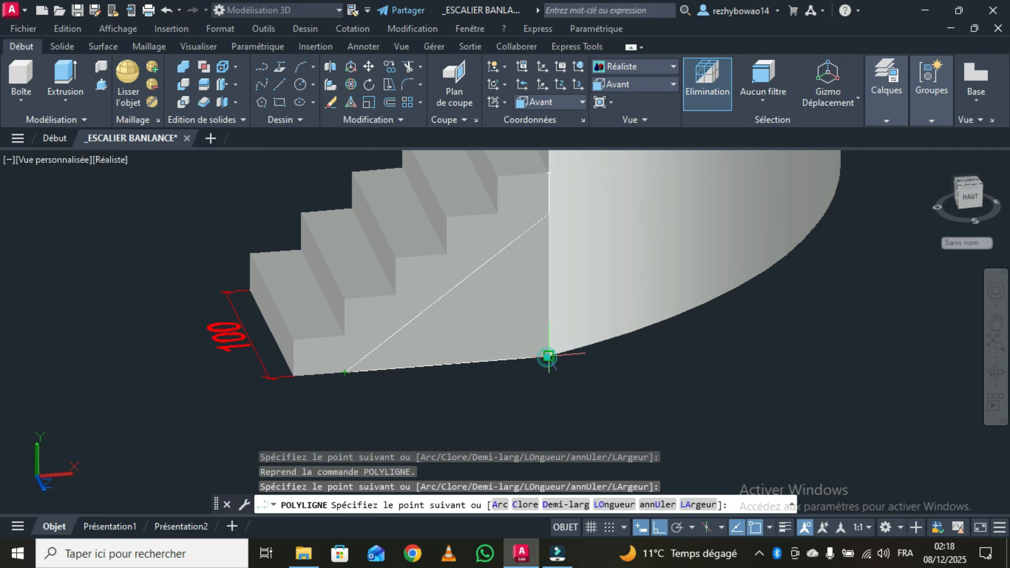
pyautogui.click(548, 355)
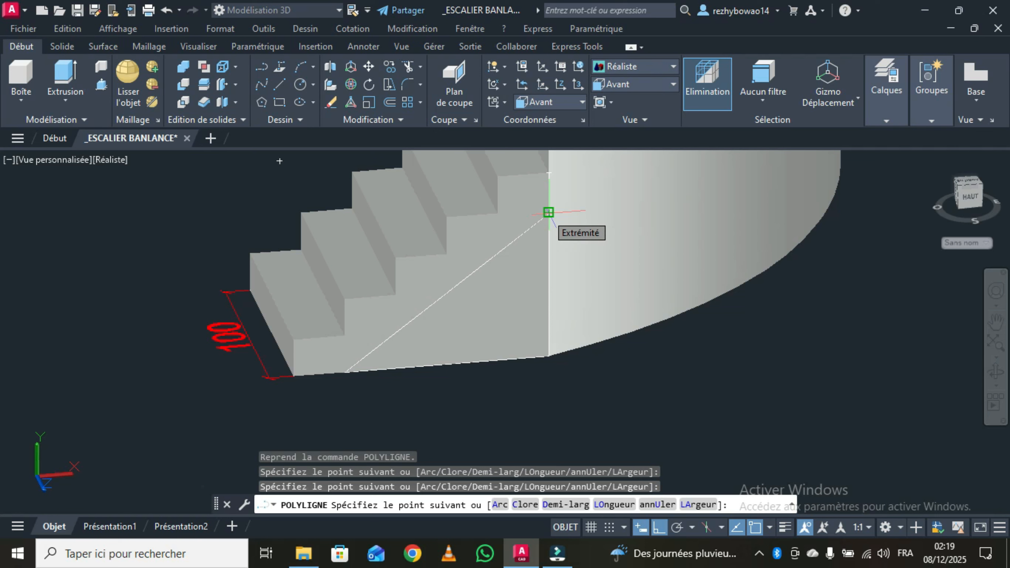
pyautogui.click(548, 212)
pyautogui.rightClick(546, 213)
pyautogui.click(578, 224)
pyautogui.moveTo(574, 228); pyautogui.dragTo(547, 284, button='middle')
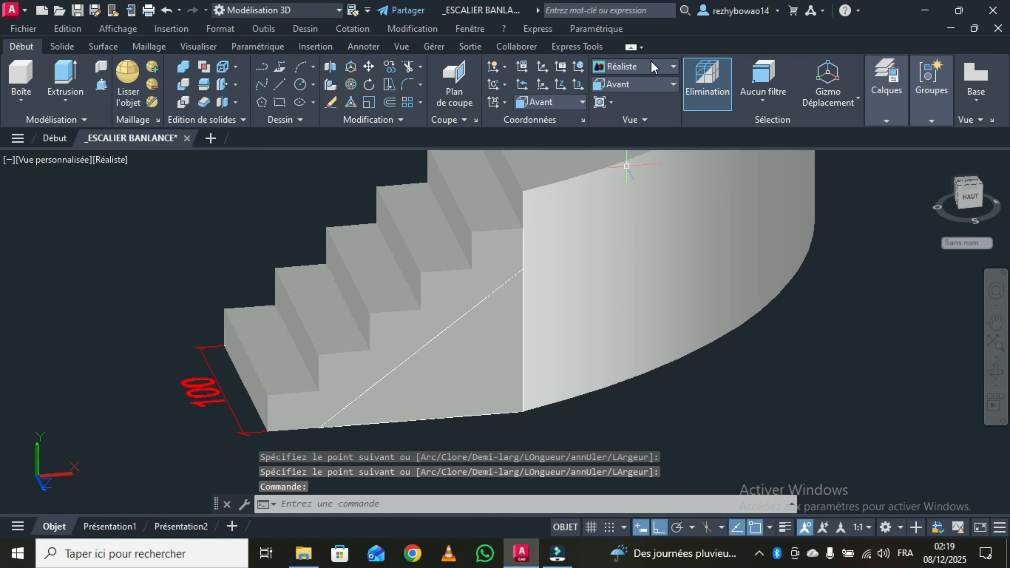
# Step: Switch to the Filaire 2D style and stretch the polyline's upper start vertex onto the triangle's top corner
pyautogui.click(672, 67)
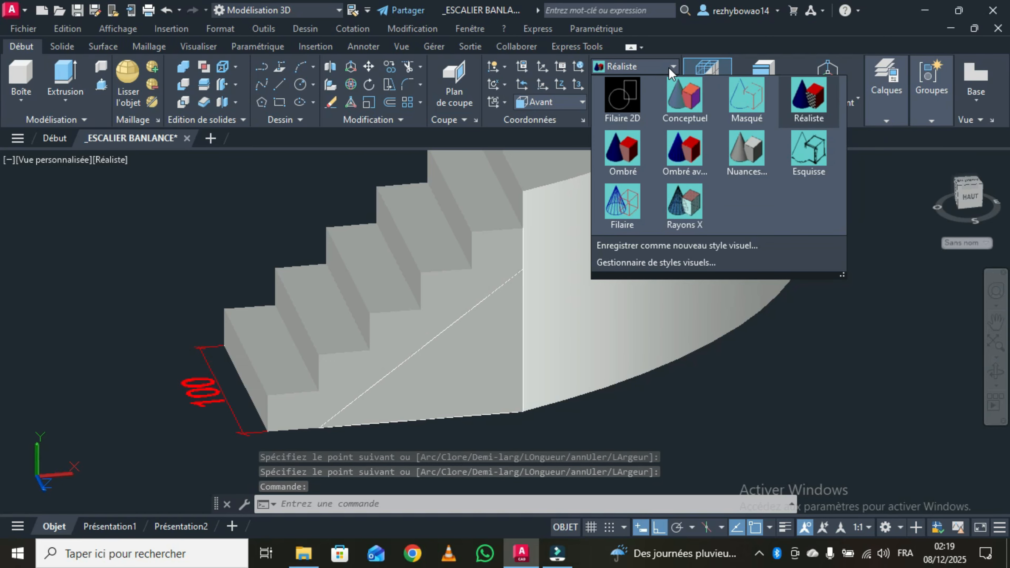
pyautogui.click(621, 97)
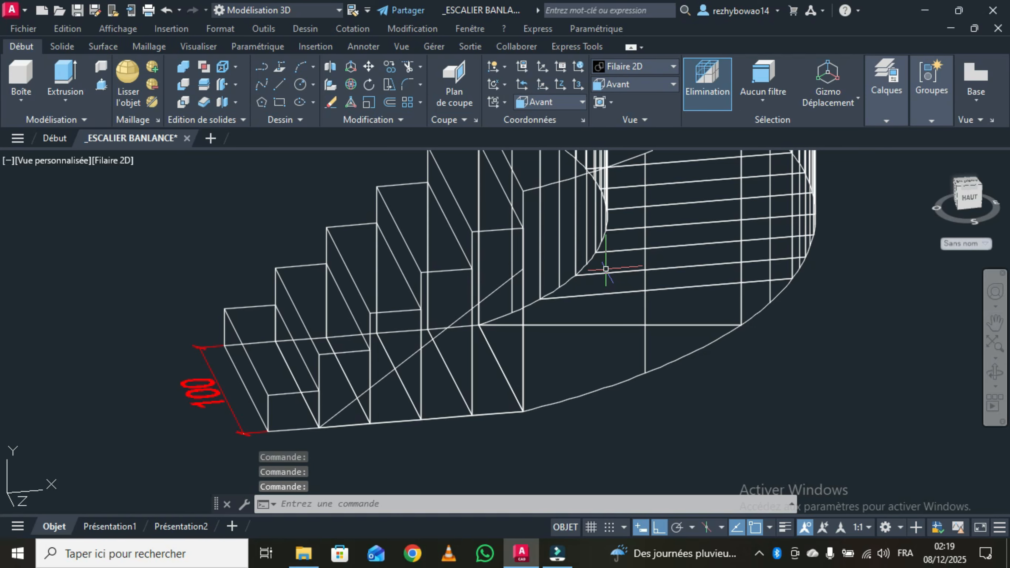
pyautogui.click(494, 291)
pyautogui.moveTo(487, 273); pyautogui.dragTo(478, 270, button='middle')
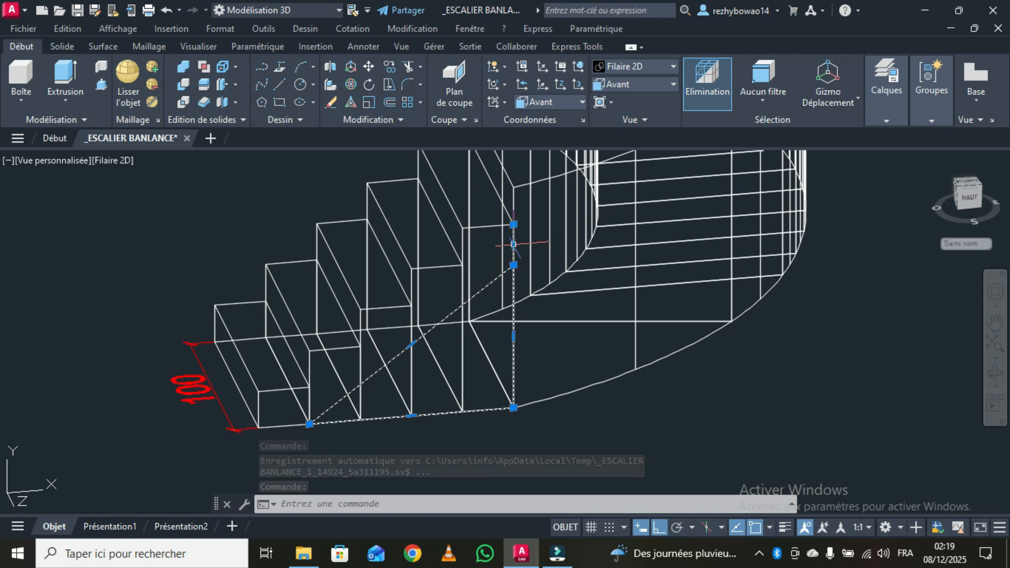
pyautogui.scroll(2, 514, 244)
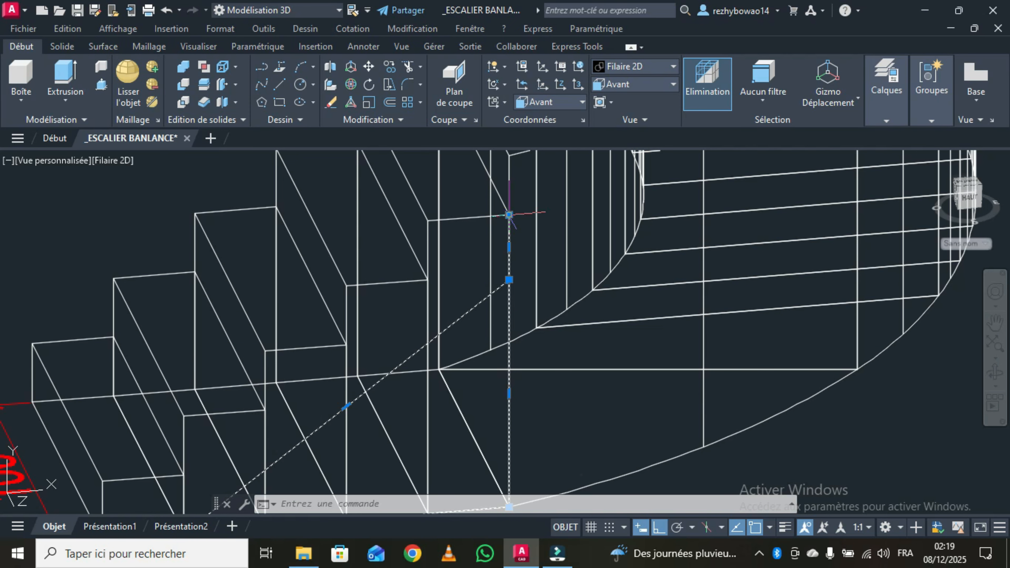
pyautogui.click(509, 214)
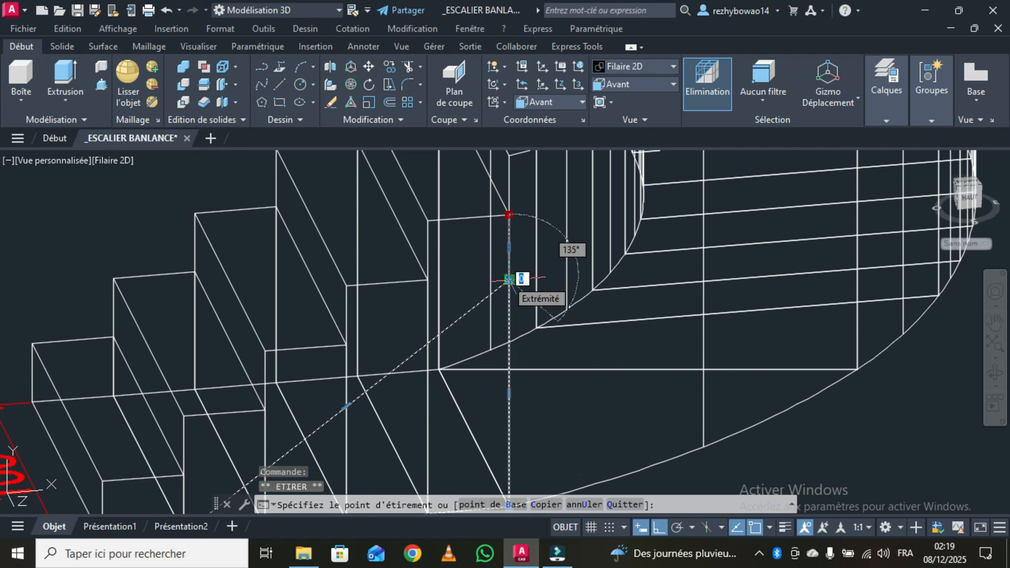
pyautogui.click(509, 279)
# Step: Extrude the triangular polyline 100 across the width of the straight flight
pyautogui.scroll(-3, 509, 280)
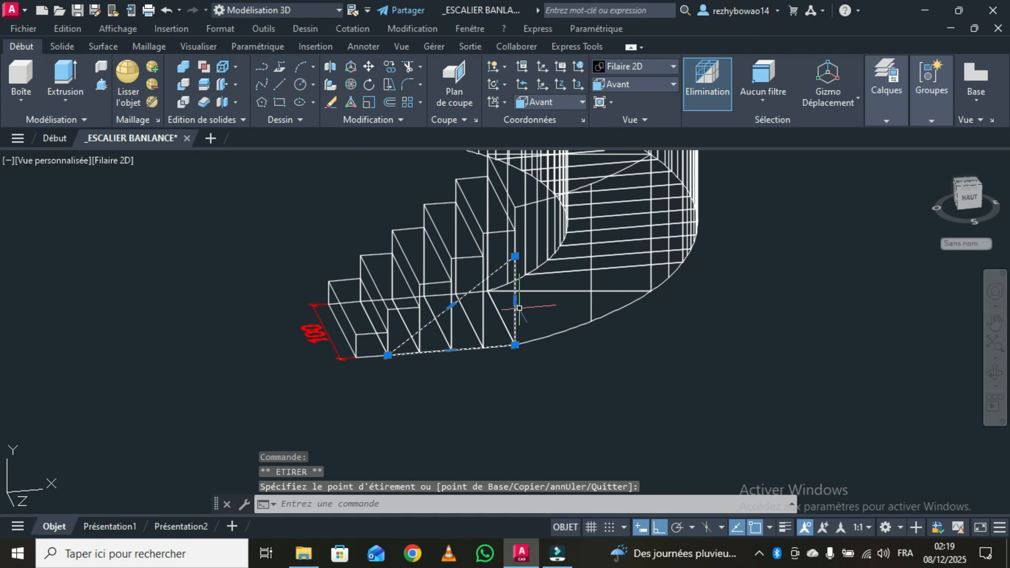
pyautogui.scroll(1, 524, 316)
pyautogui.moveTo(531, 316); pyautogui.dragTo(517, 316, button='middle')
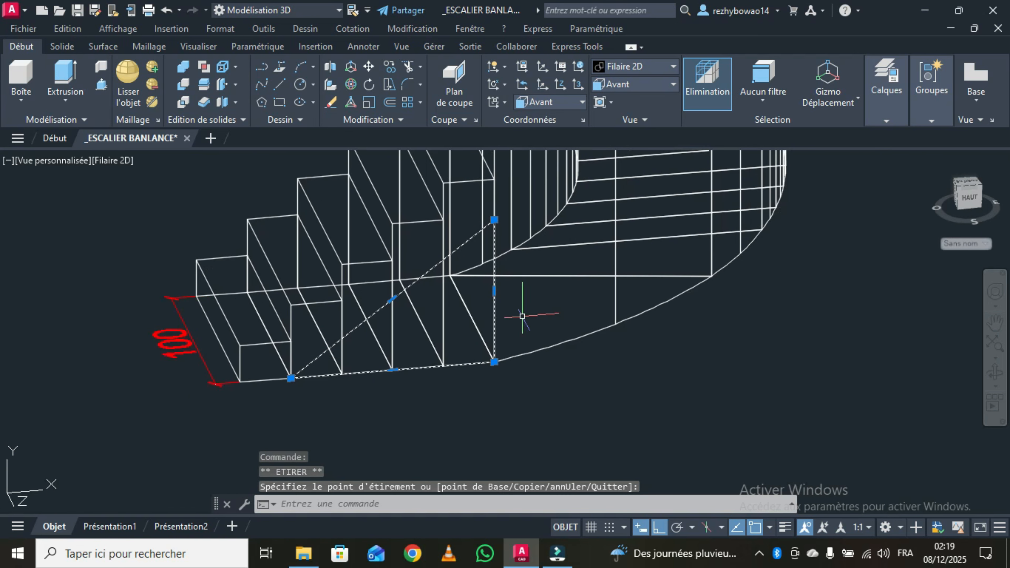
pyautogui.click(994, 371)
pyautogui.moveTo(917, 376); pyautogui.dragTo(708, 356)
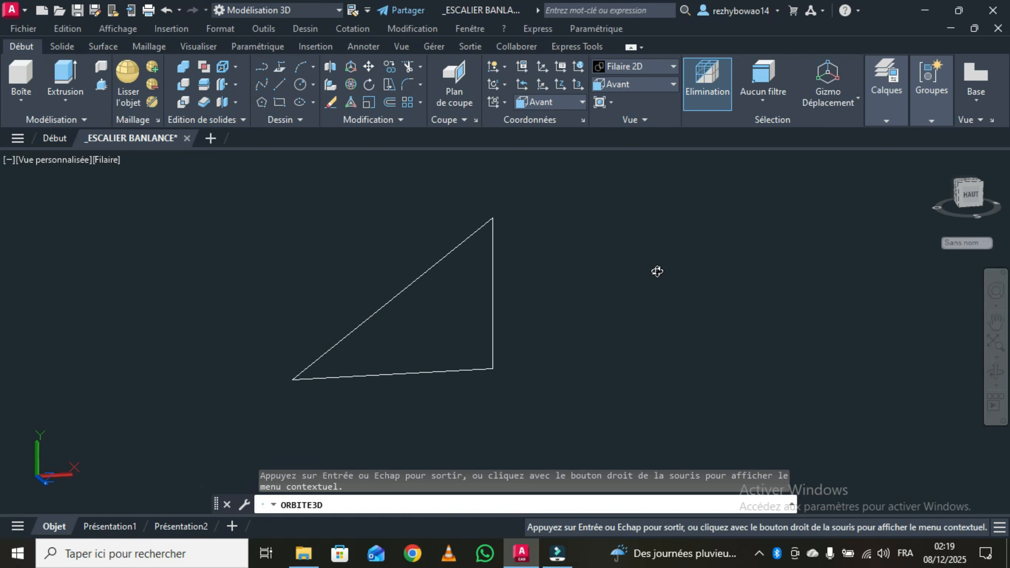
pyautogui.rightClick(657, 270)
pyautogui.click(695, 263)
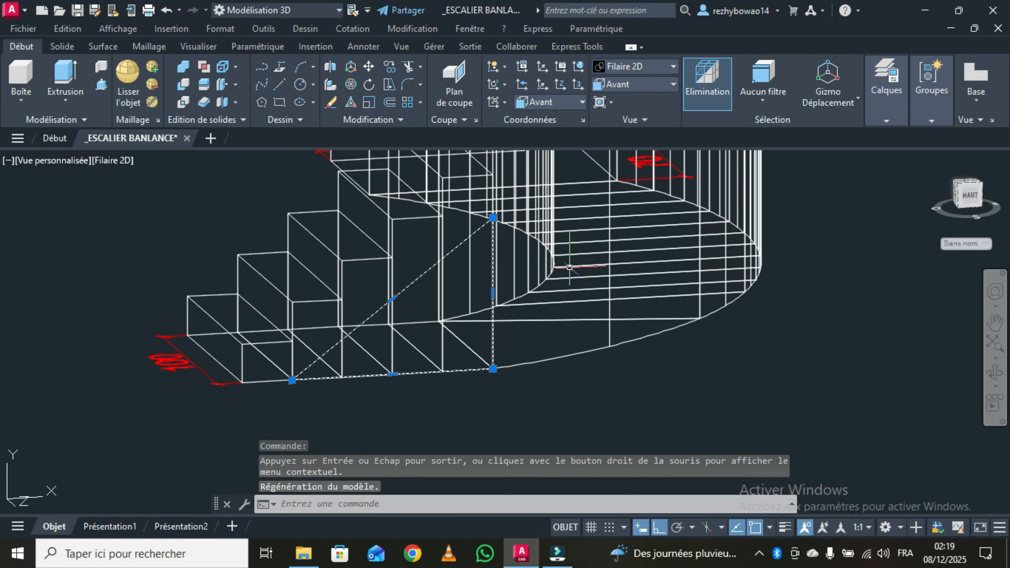
pyautogui.moveTo(229, 180); pyautogui.dragTo(248, 201, button='middle')
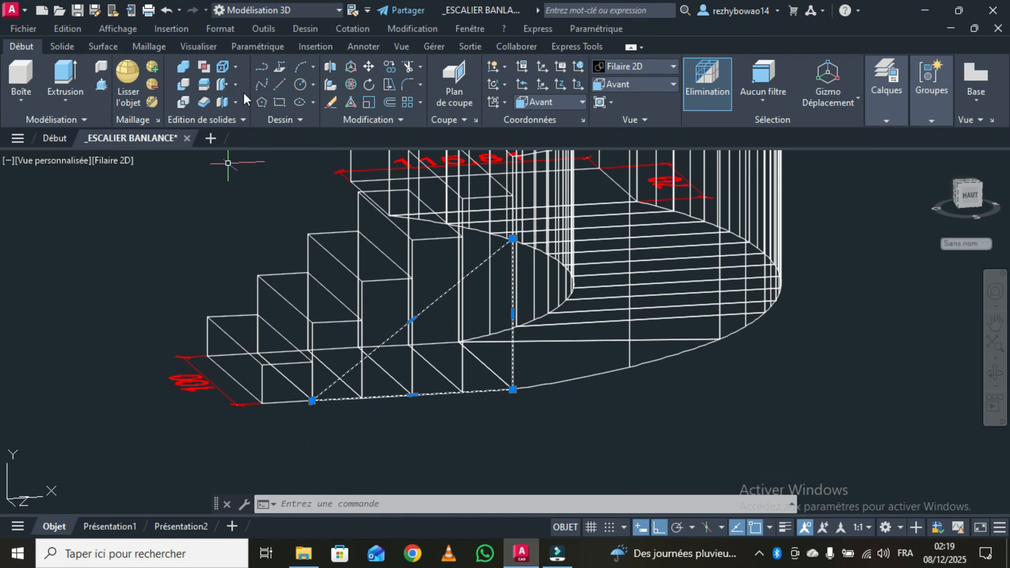
pyautogui.click(65, 79)
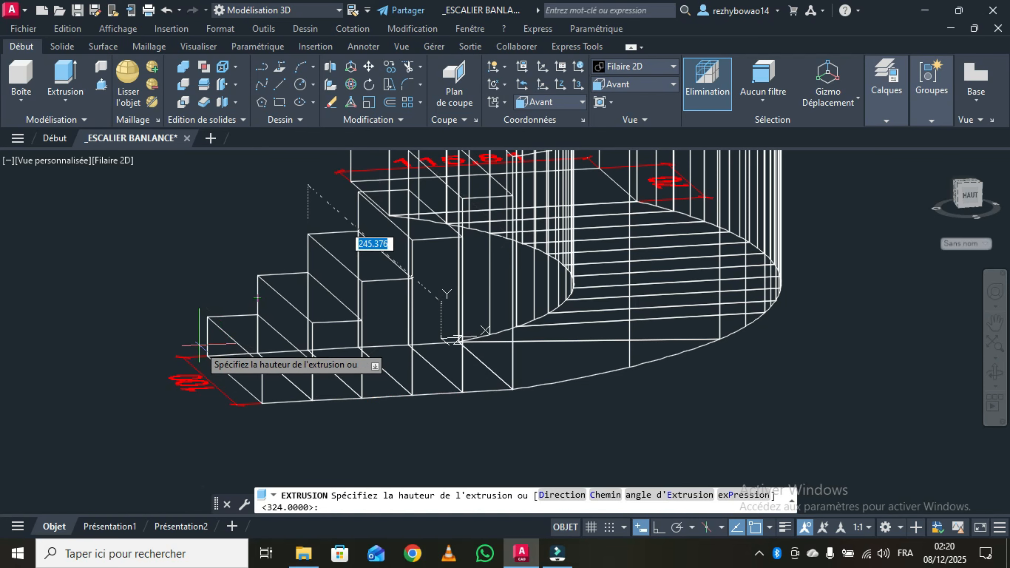
pyautogui.scroll(4, 199, 346)
pyautogui.scroll(-5, 199, 345)
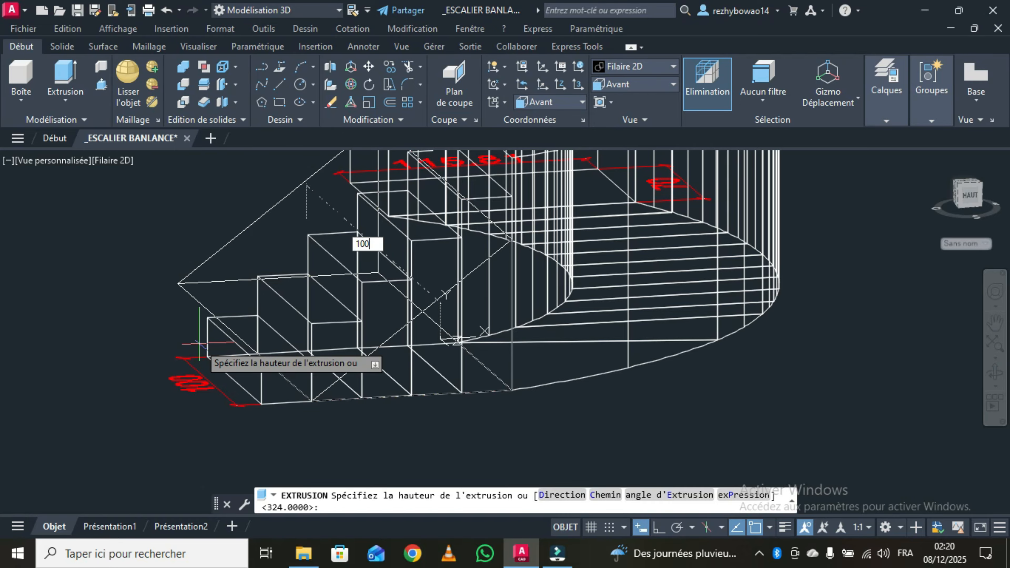
pyautogui.press('Return')
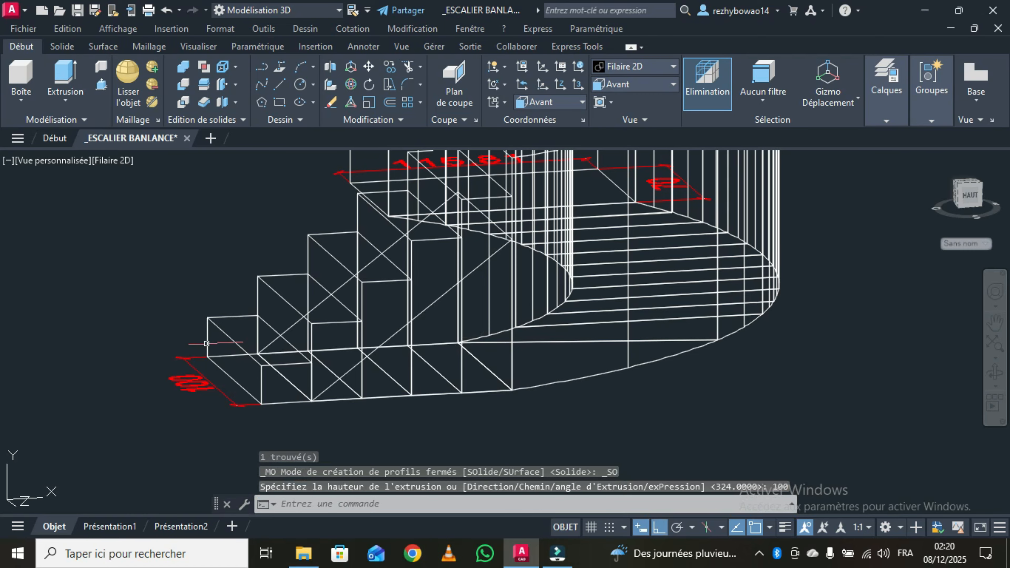
# Step: Orbit the wireframe staircase to examine the extruded triangular wedge beneath the straight flight
pyautogui.click(995, 371)
pyautogui.moveTo(532, 353); pyautogui.dragTo(615, 333)
pyautogui.rightClick(637, 163)
pyautogui.click(690, 196)
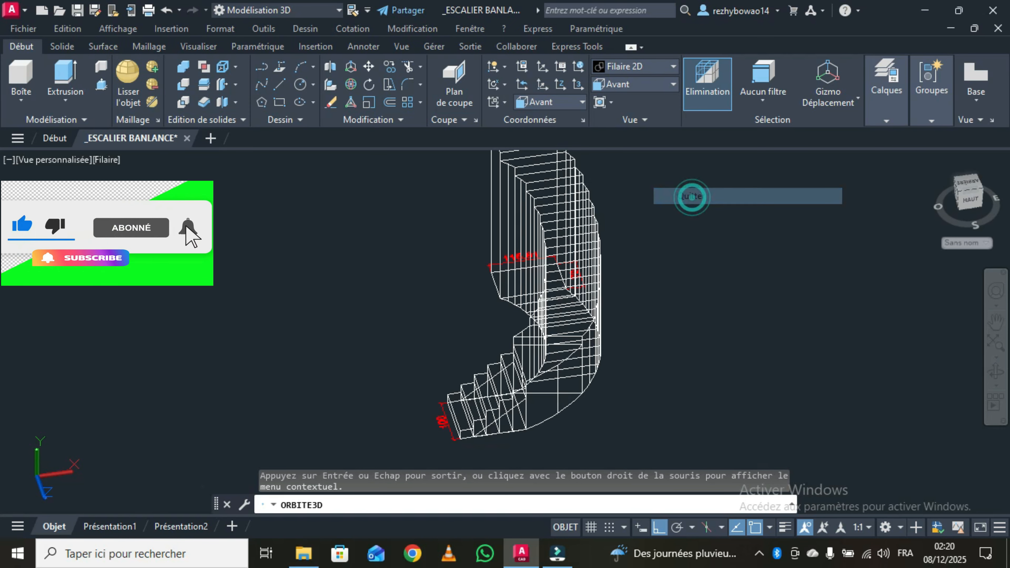
# Step: Switch to the Conceptuel visual style and orbit to the side where the straight flight meets the large curved step
pyautogui.click(672, 67)
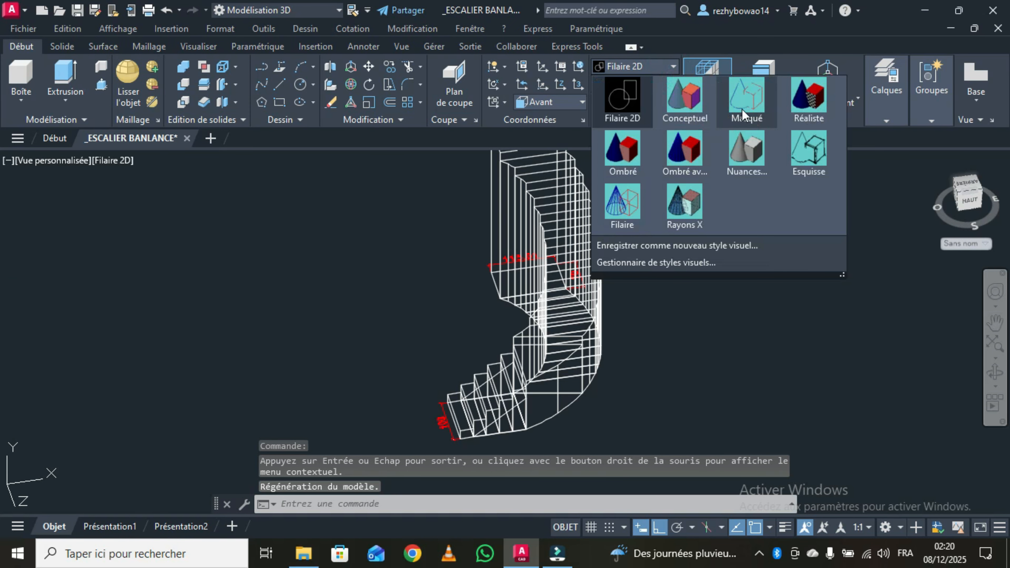
pyautogui.click(687, 106)
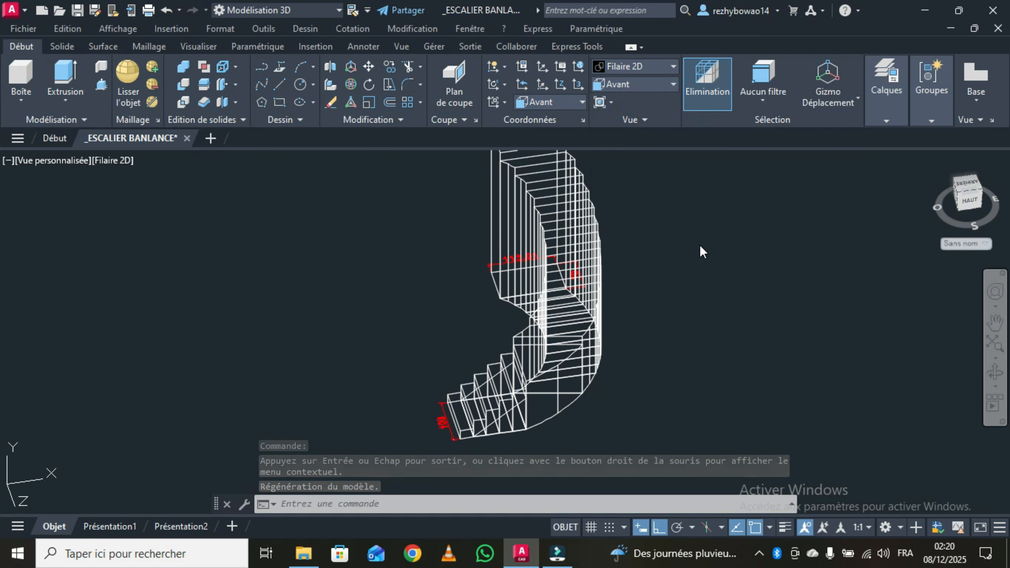
pyautogui.click(995, 370)
pyautogui.moveTo(694, 375); pyautogui.dragTo(515, 312)
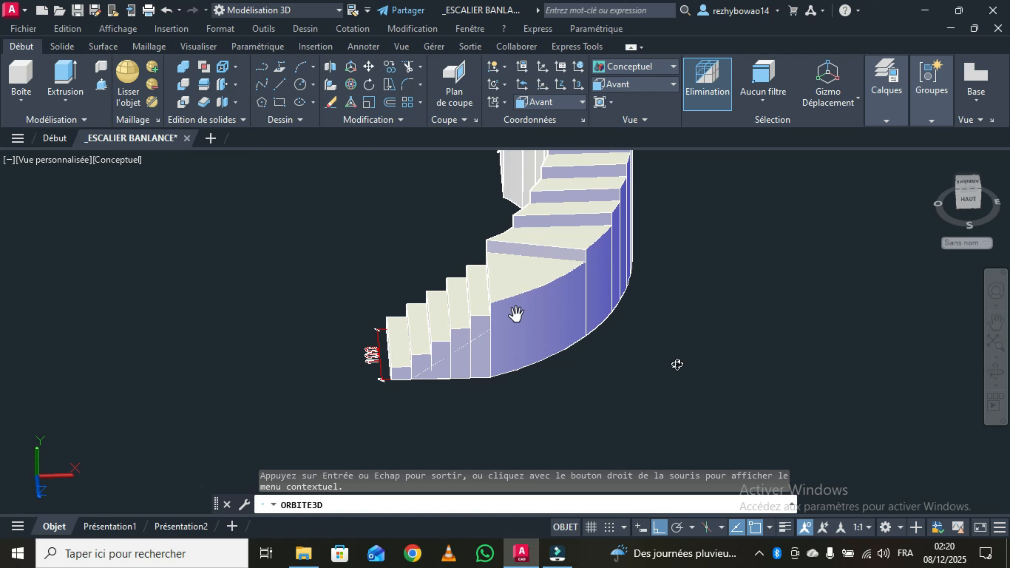
pyautogui.press('Escape')
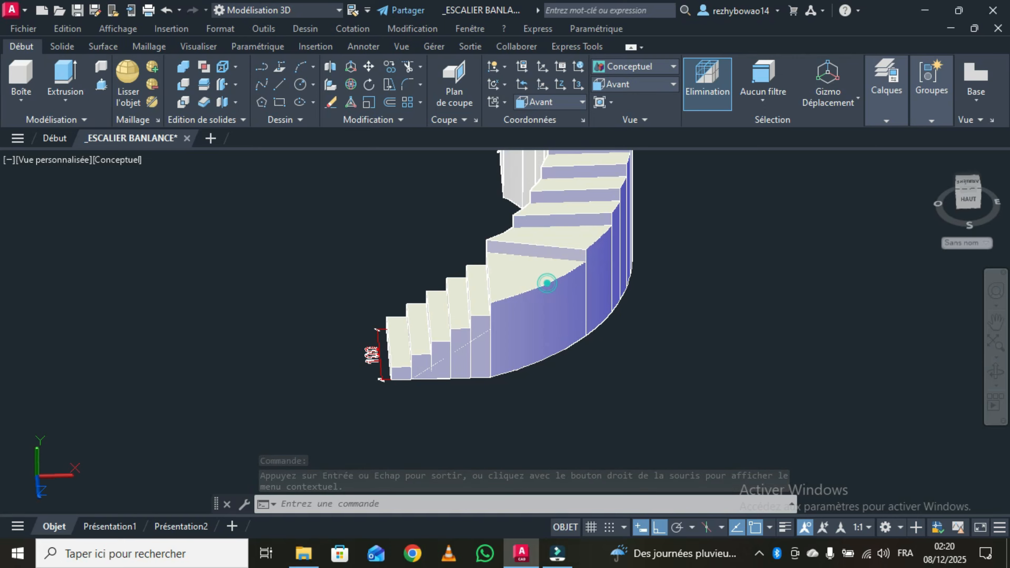
# Step: Copy the large curved step straight down, from its upper front corner to the top corner of the triangular wedge
pyautogui.click(547, 283)
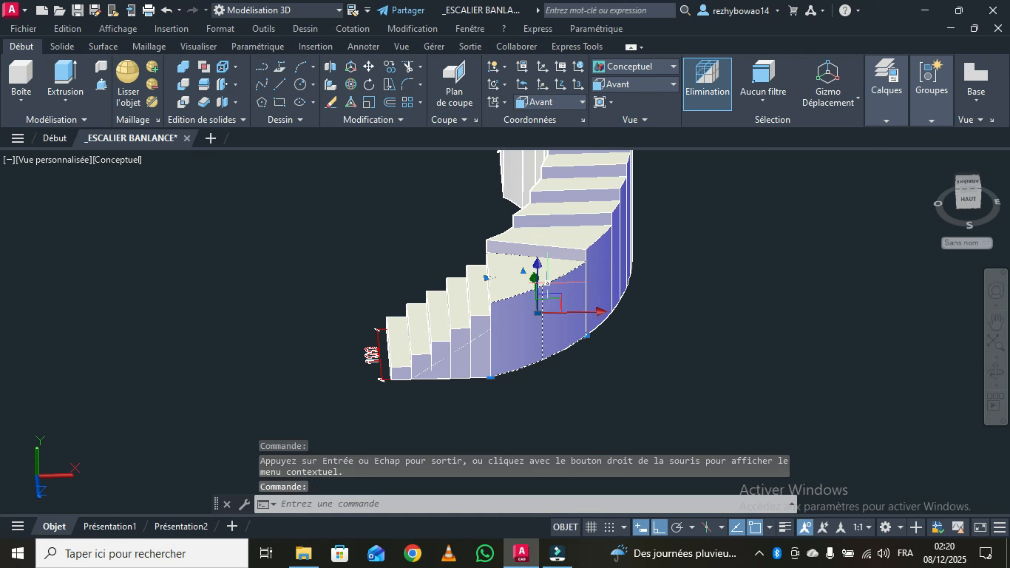
pyautogui.rightClick(667, 230)
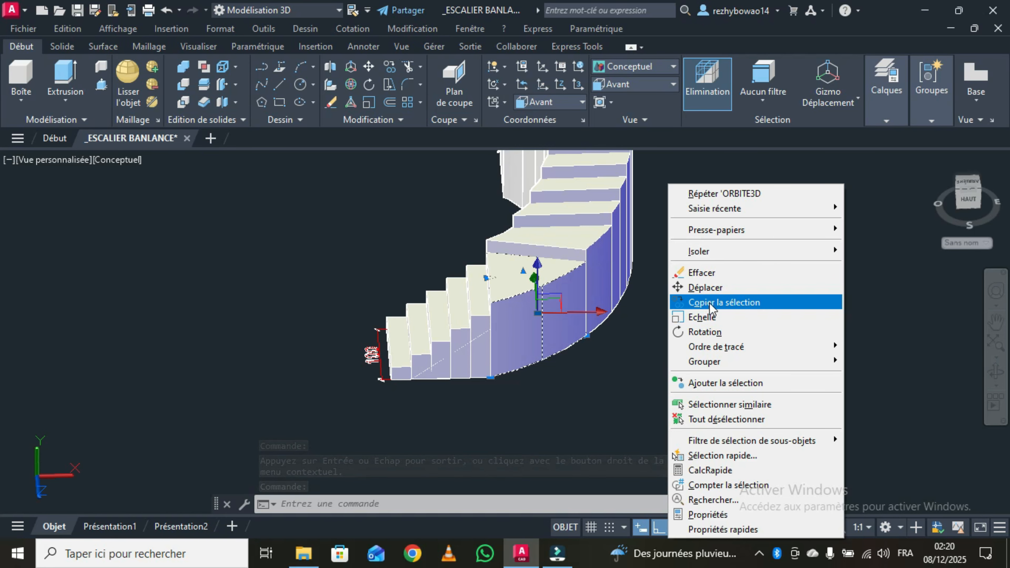
pyautogui.click(710, 303)
pyautogui.scroll(2, 515, 328)
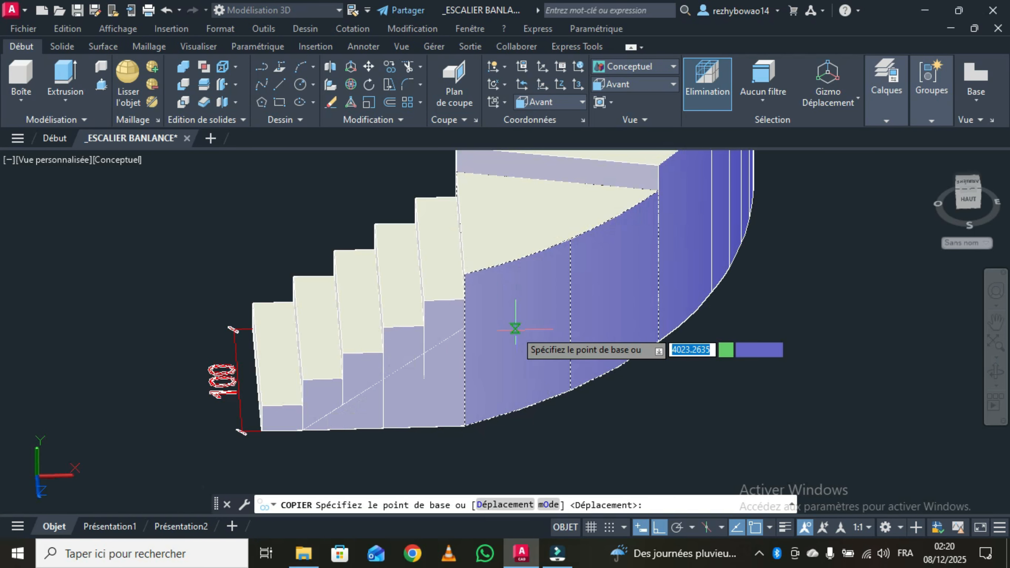
pyautogui.click(464, 273)
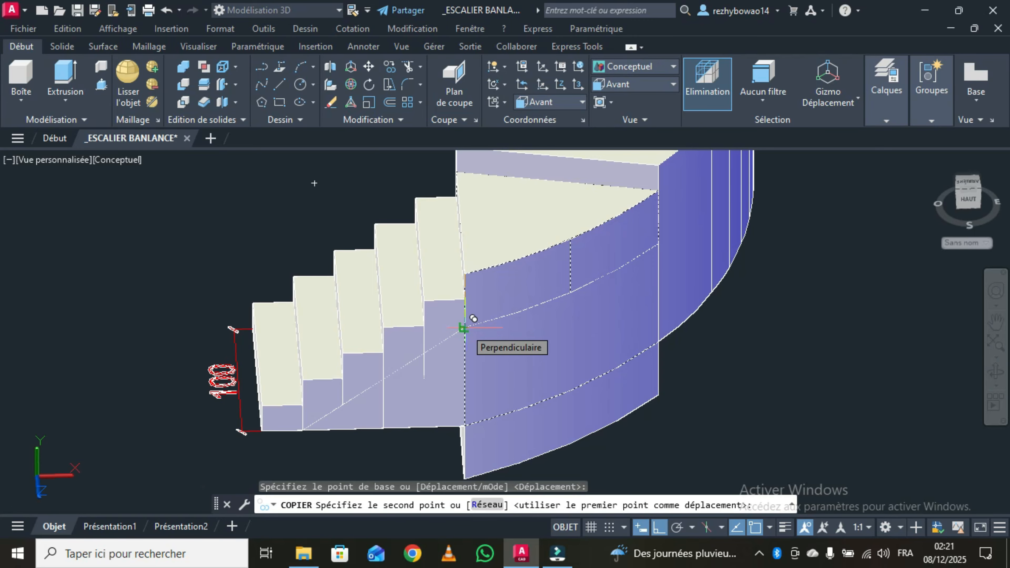
pyautogui.click(463, 327)
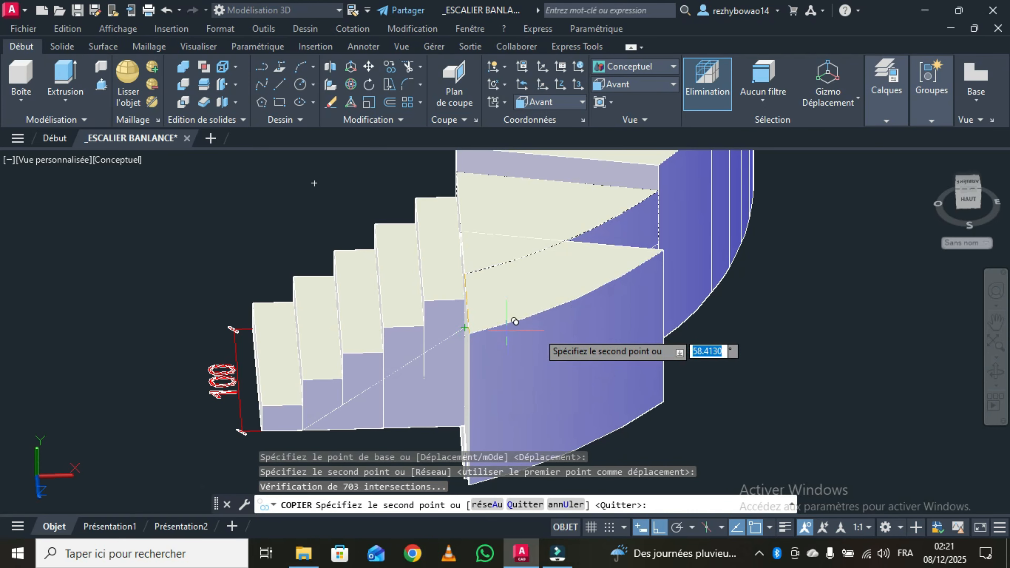
pyautogui.rightClick(543, 334)
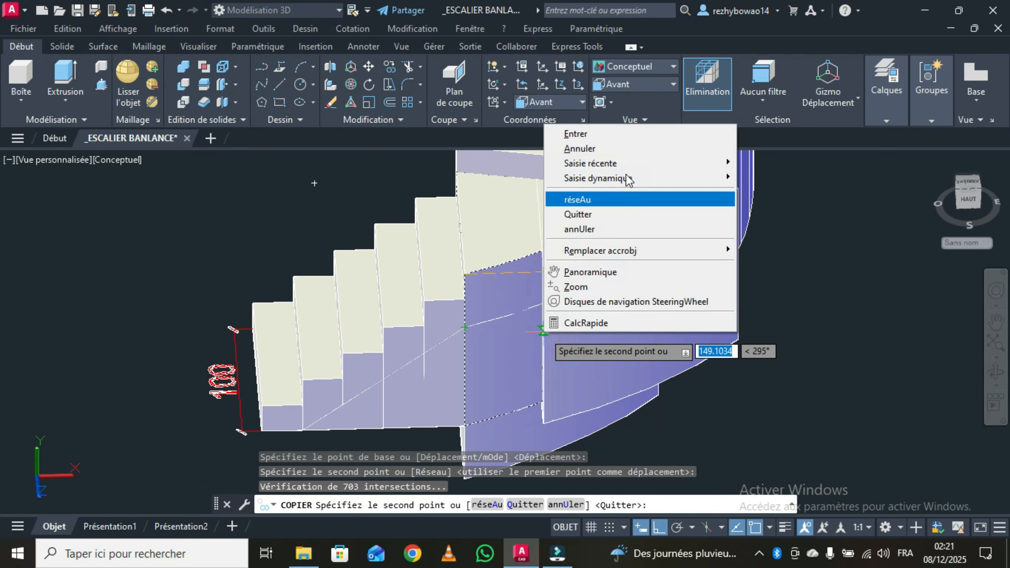
pyautogui.click(610, 135)
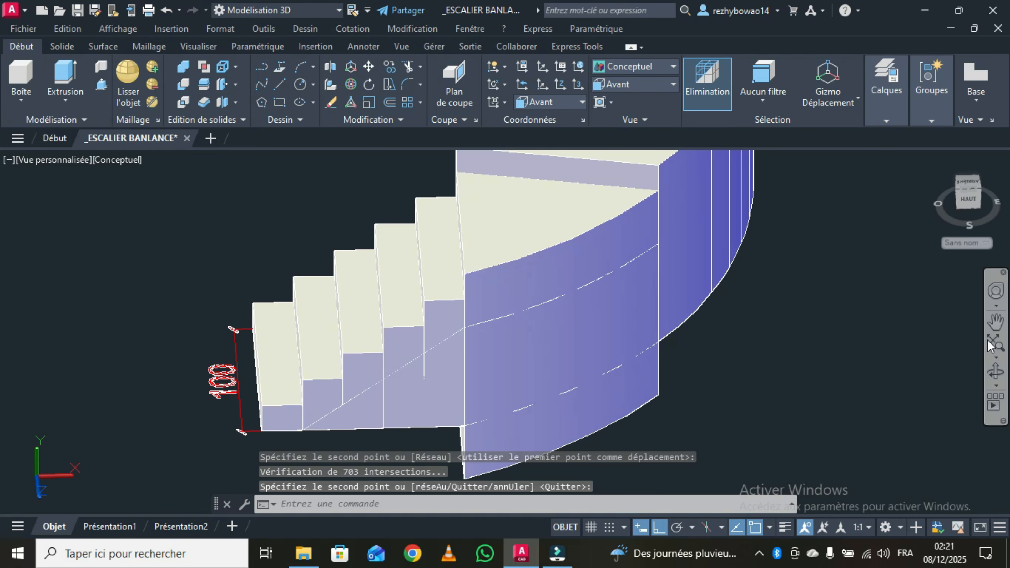
# Step: Unite the original large curved step with the five steps of the straight flight into one solid
pyautogui.click(997, 379)
pyautogui.moveTo(750, 338); pyautogui.dragTo(747, 363)
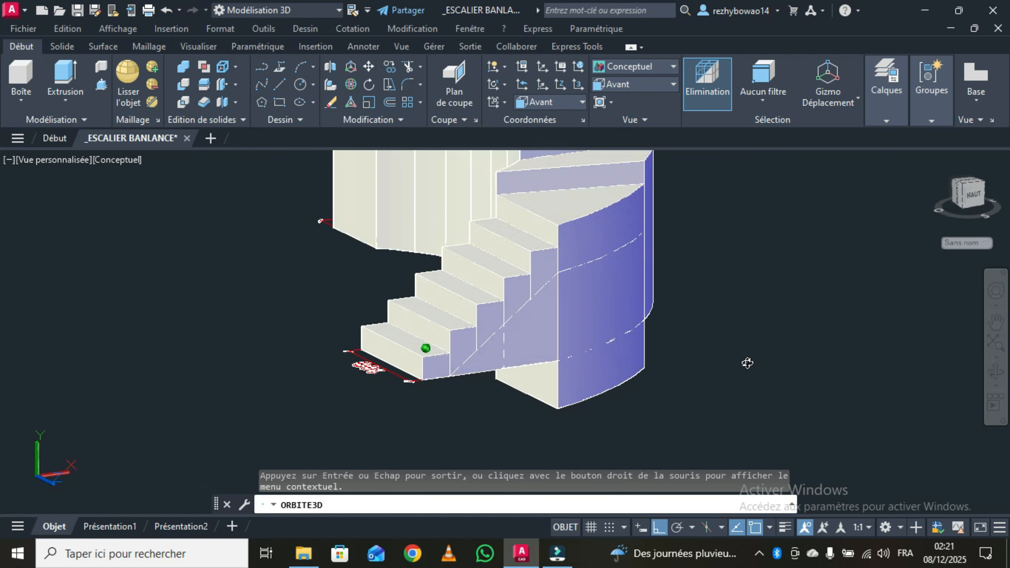
pyautogui.press('Escape')
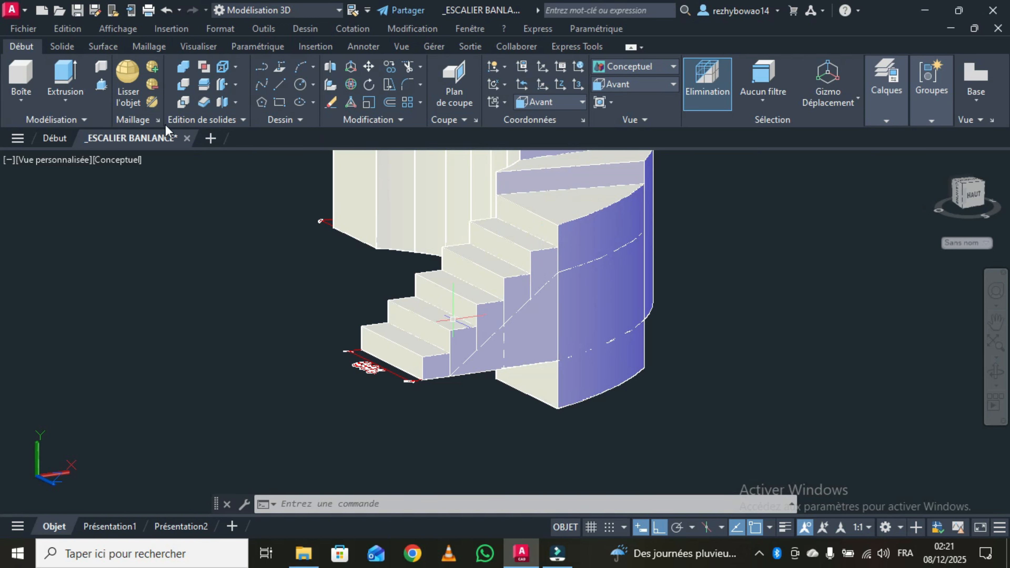
pyautogui.click(180, 65)
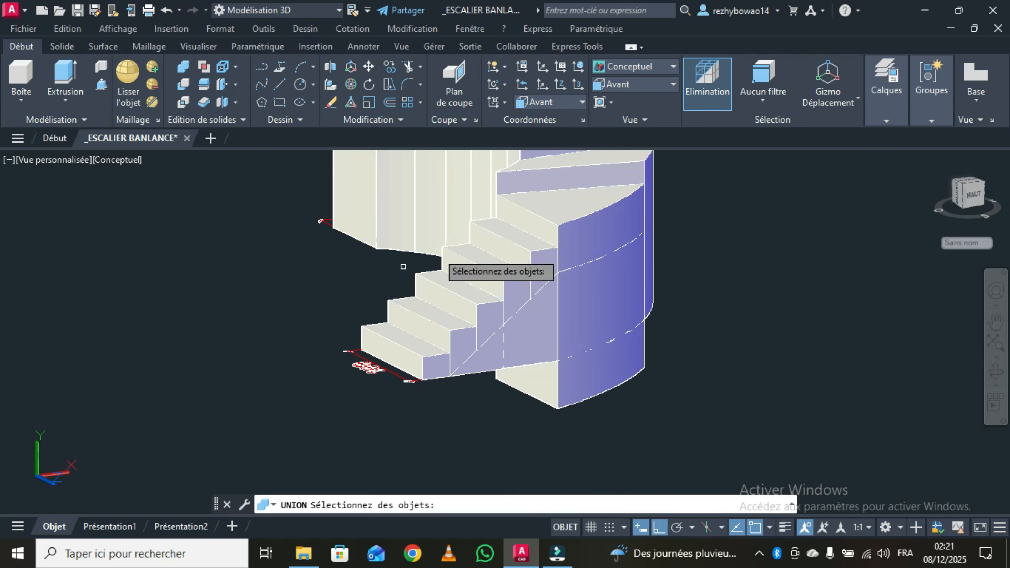
pyautogui.click(573, 223)
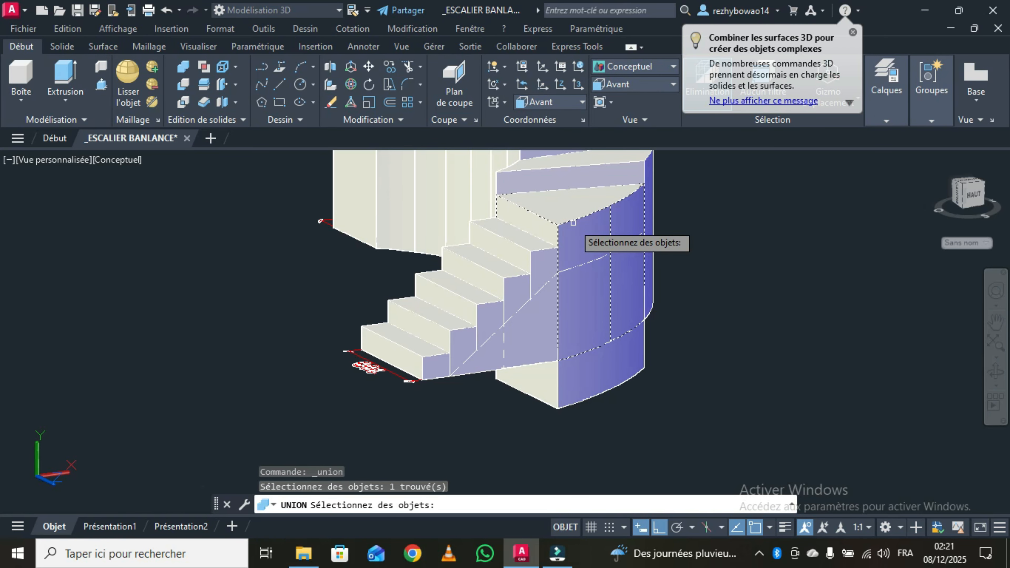
pyautogui.click(508, 270)
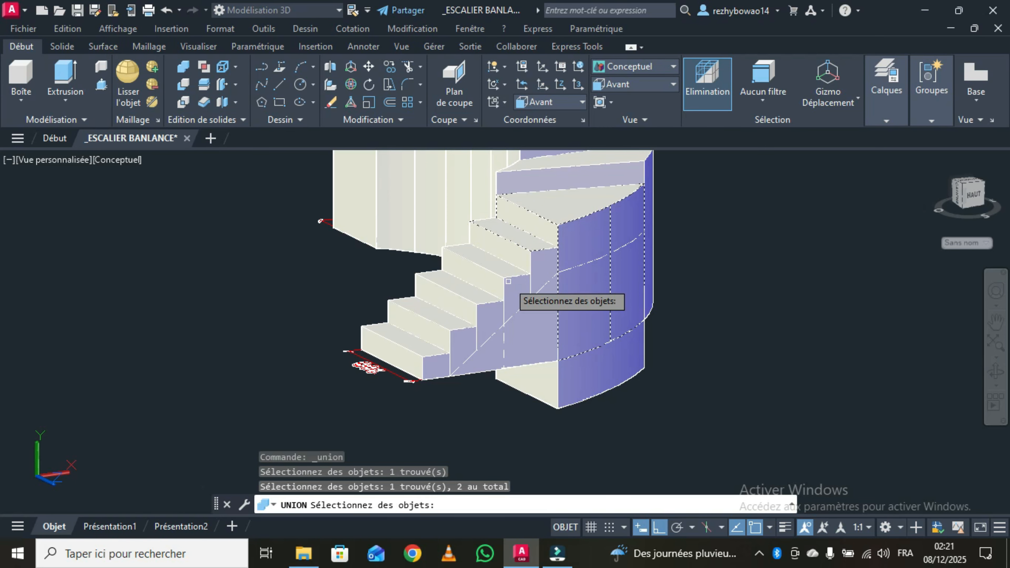
pyautogui.click(508, 281)
pyautogui.click(473, 303)
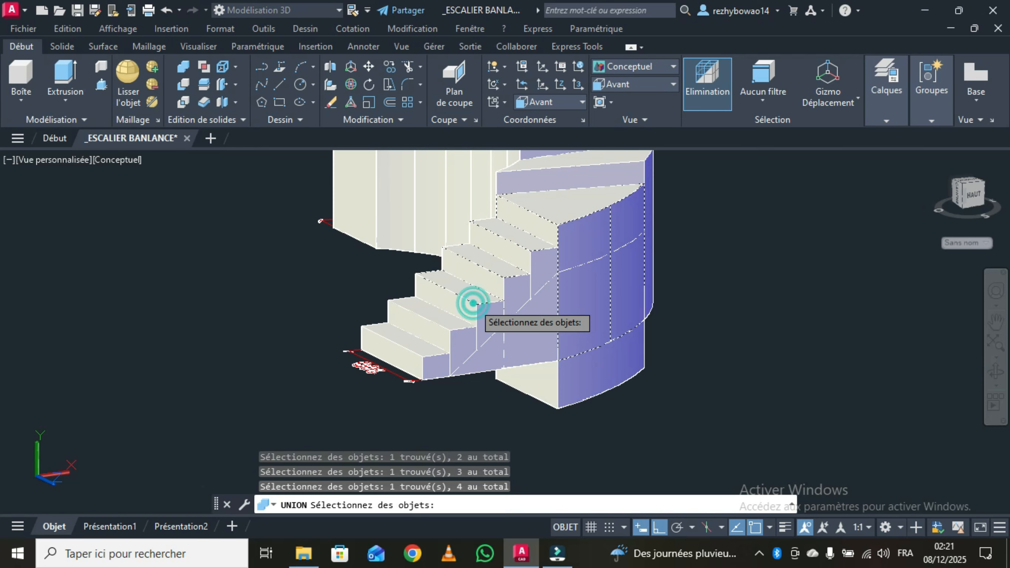
pyautogui.click(423, 317)
pyautogui.click(394, 340)
pyautogui.press('Return')
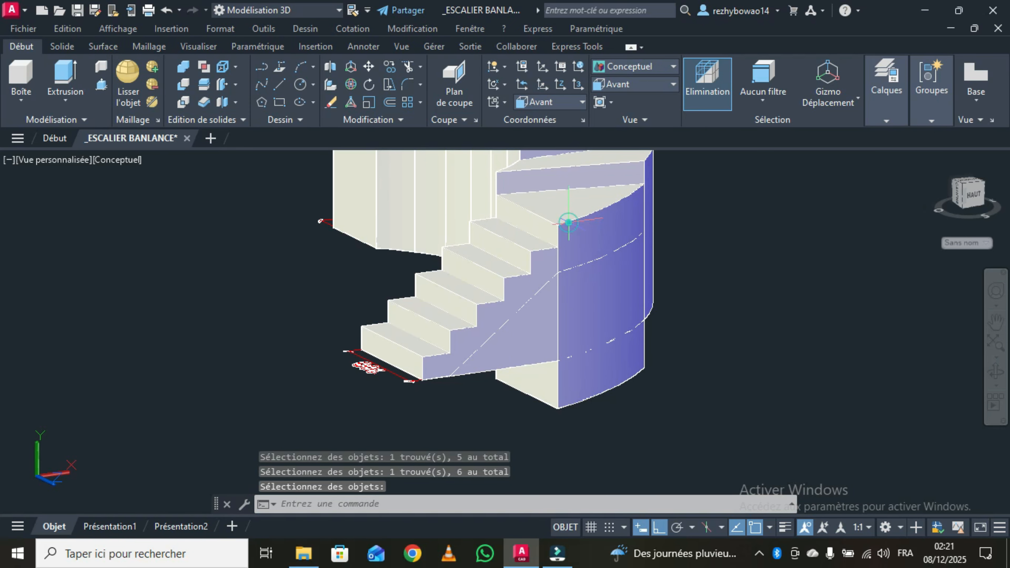
pyautogui.click(568, 223)
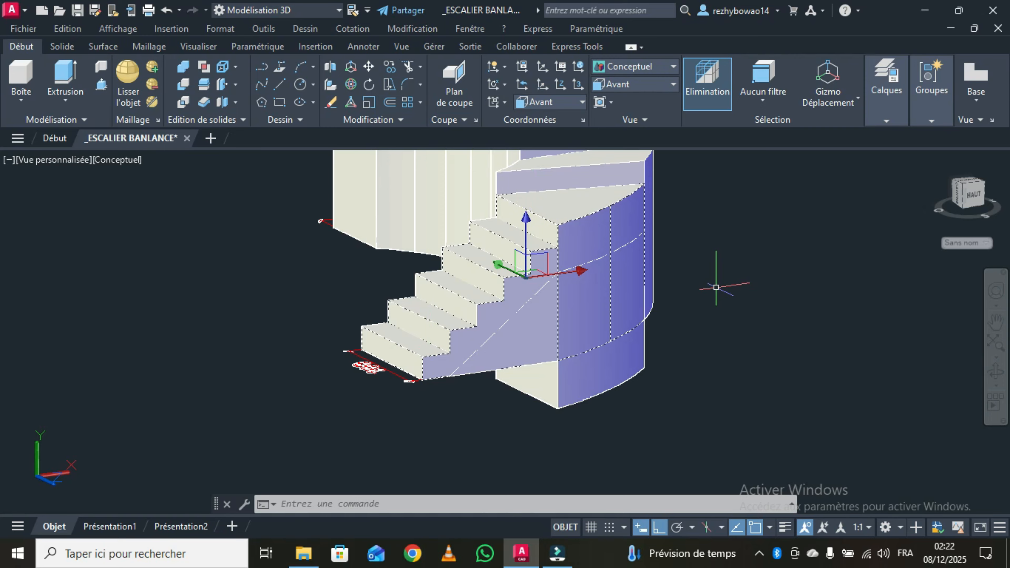
pyautogui.press('Escape')
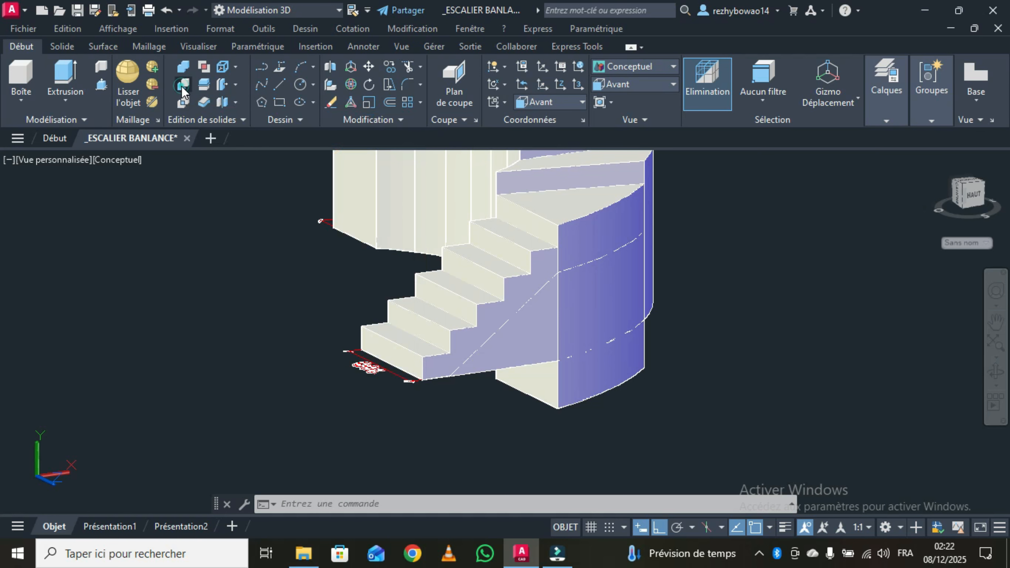
# Step: Subtract the lowered copy of the curved step and the triangular wedge from the united flight
pyautogui.click(183, 85)
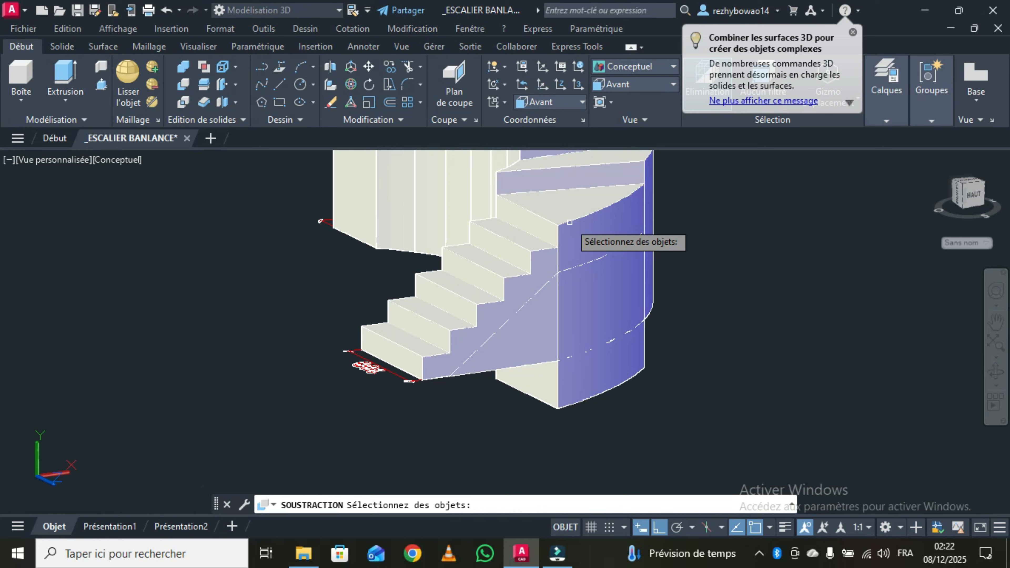
pyautogui.click(569, 222)
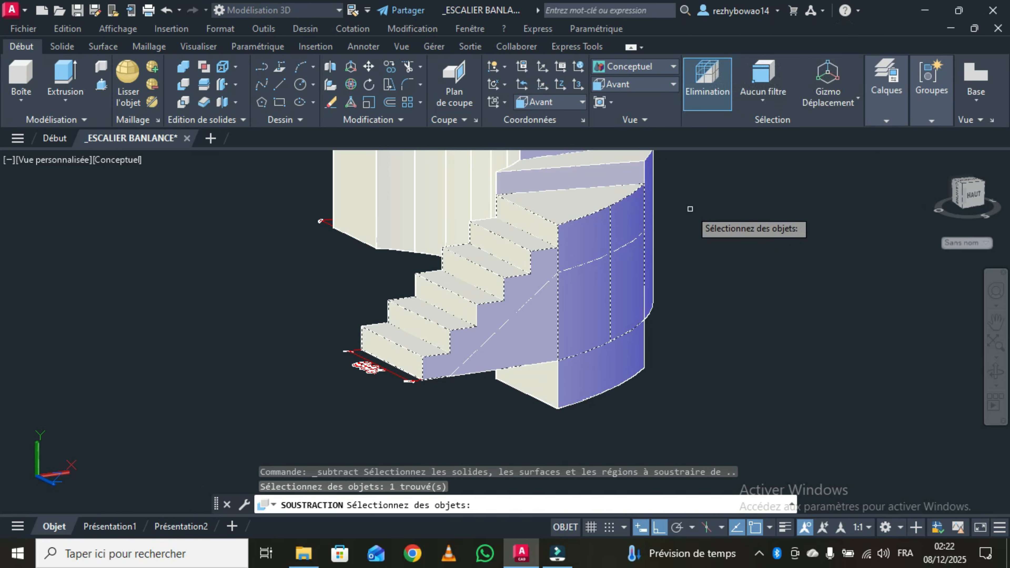
pyautogui.press('Return')
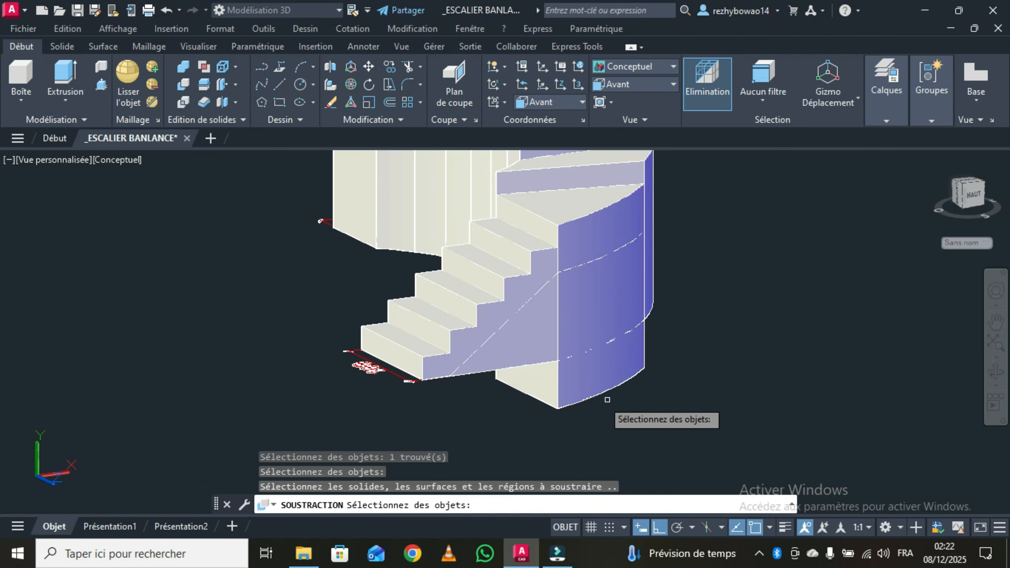
pyautogui.click(579, 386)
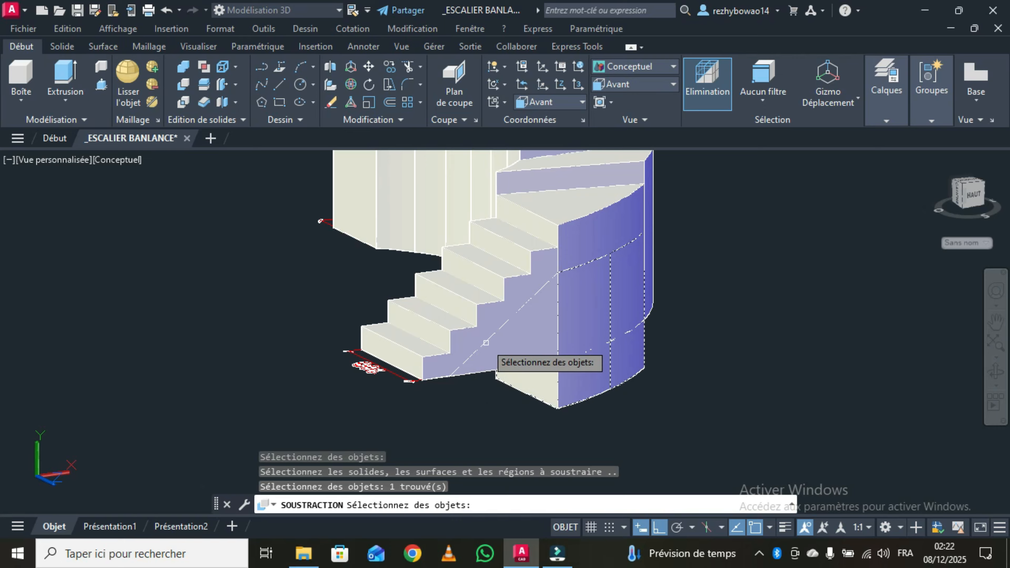
pyautogui.click(486, 342)
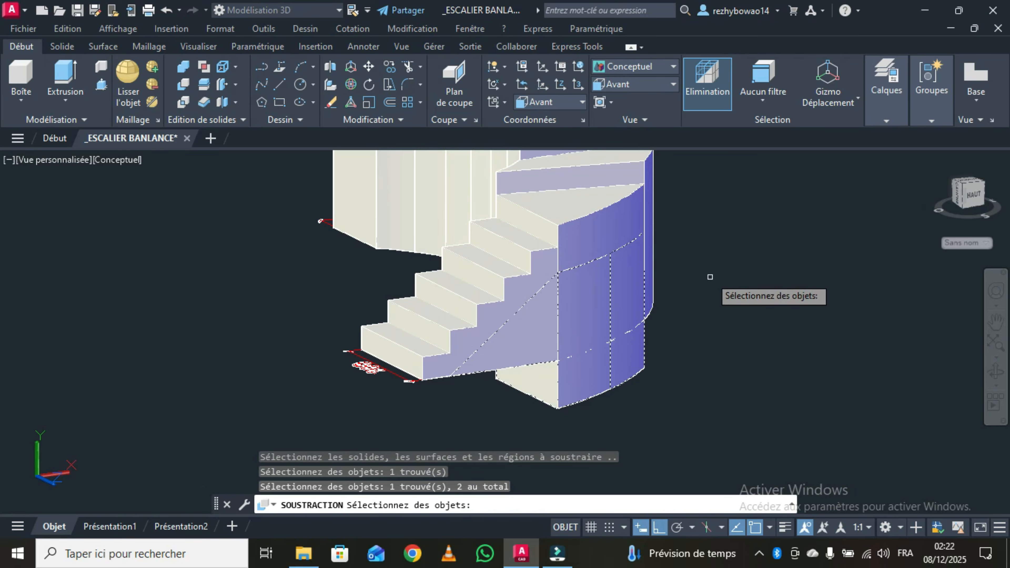
pyautogui.press('Return')
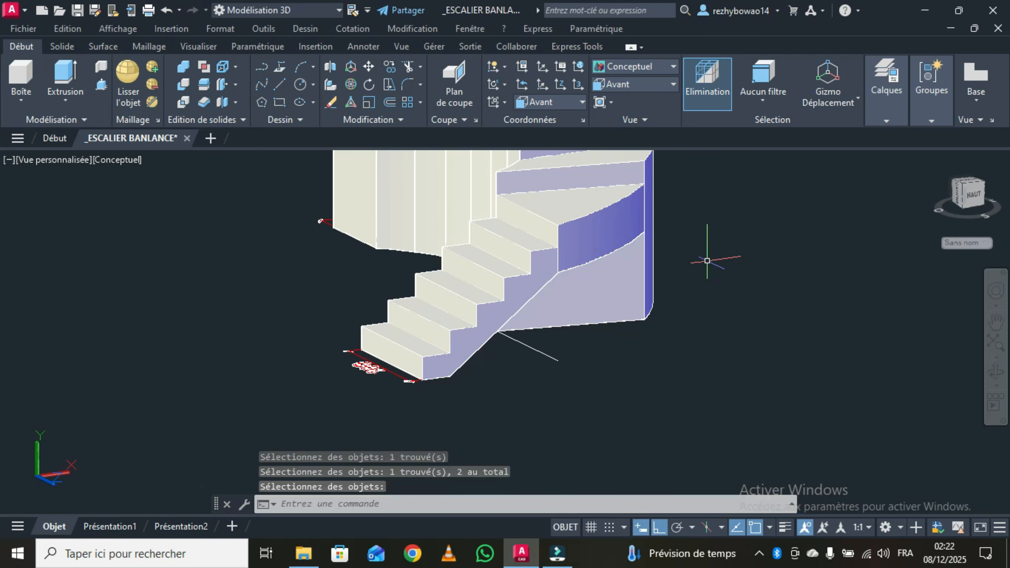
# Step: Copy the twelve full-height steps of the upper curved flight, from the topmost step down to the large curved step, straight down by 35
pyautogui.click(996, 372)
pyautogui.moveTo(725, 345); pyautogui.dragTo(460, 388)
pyautogui.click(636, 396)
pyautogui.moveTo(597, 393); pyautogui.dragTo(737, 309)
pyautogui.moveTo(720, 276); pyautogui.dragTo(648, 285, button='middle')
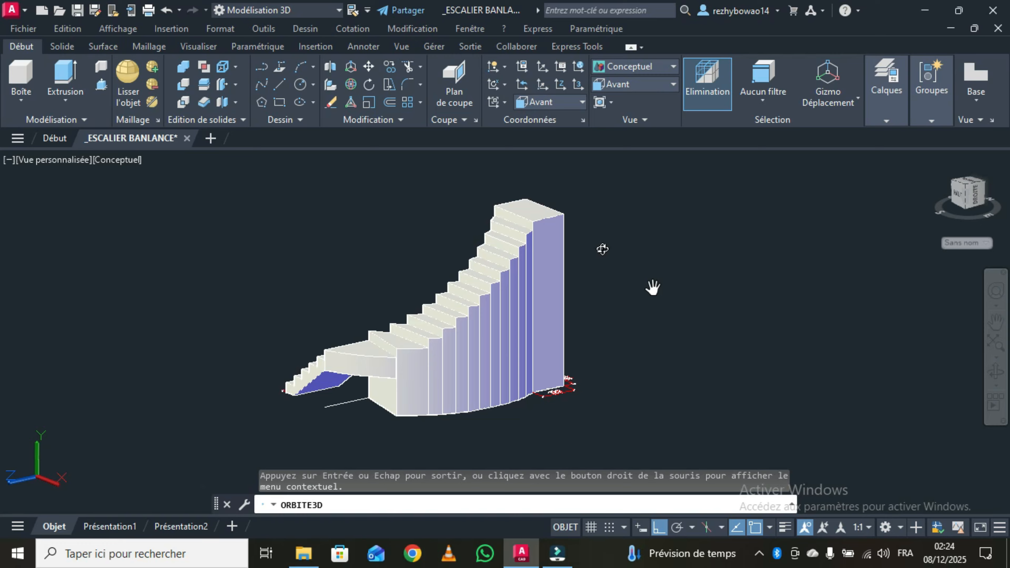
pyautogui.press('Escape')
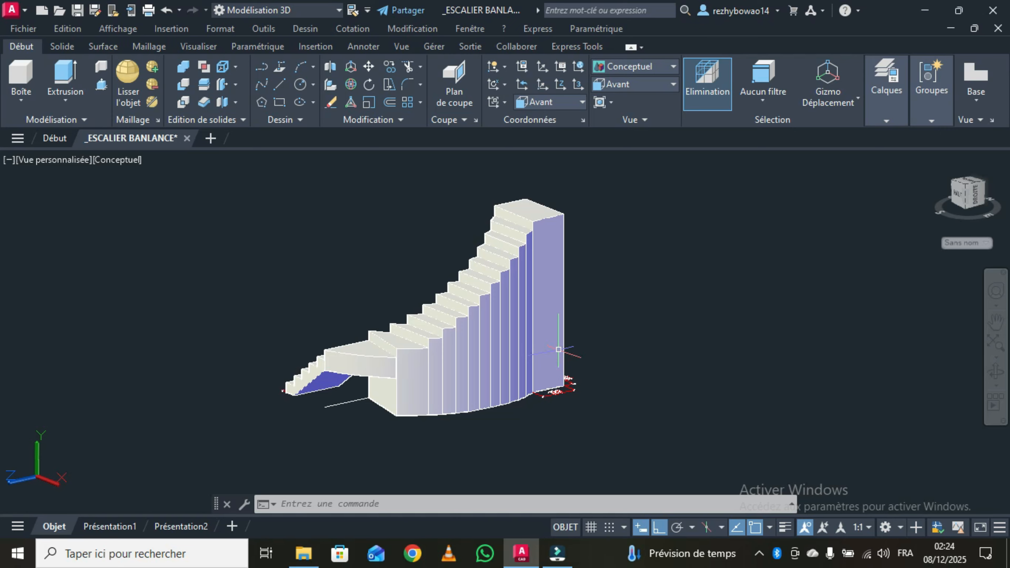
pyautogui.click(548, 219)
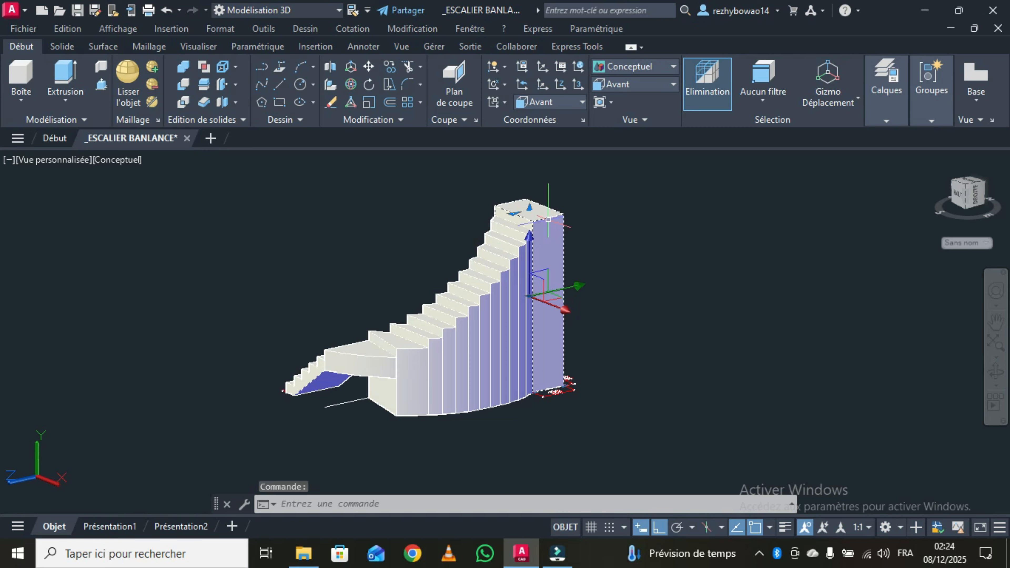
pyautogui.scroll(2, 545, 223)
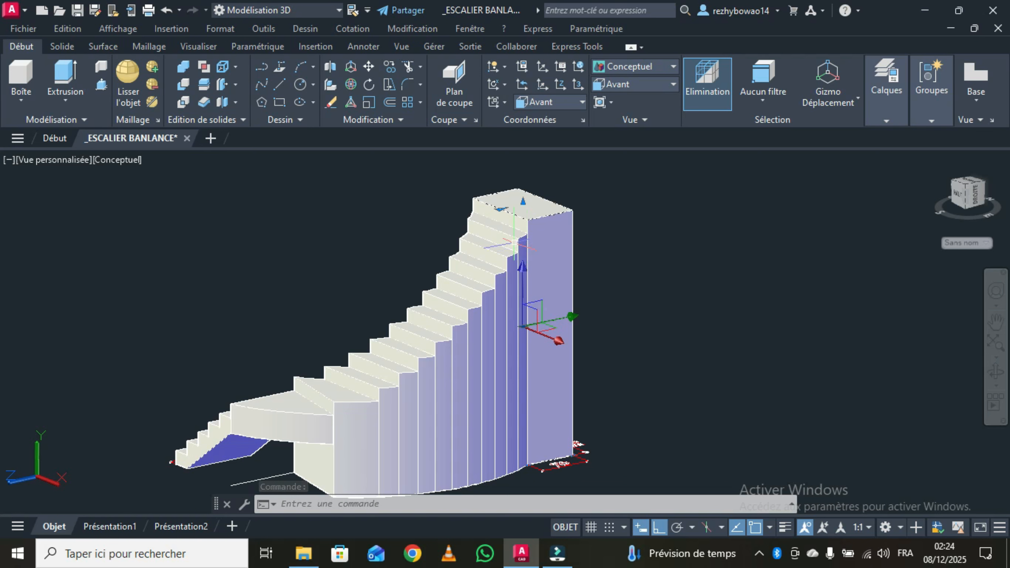
pyautogui.click(503, 263)
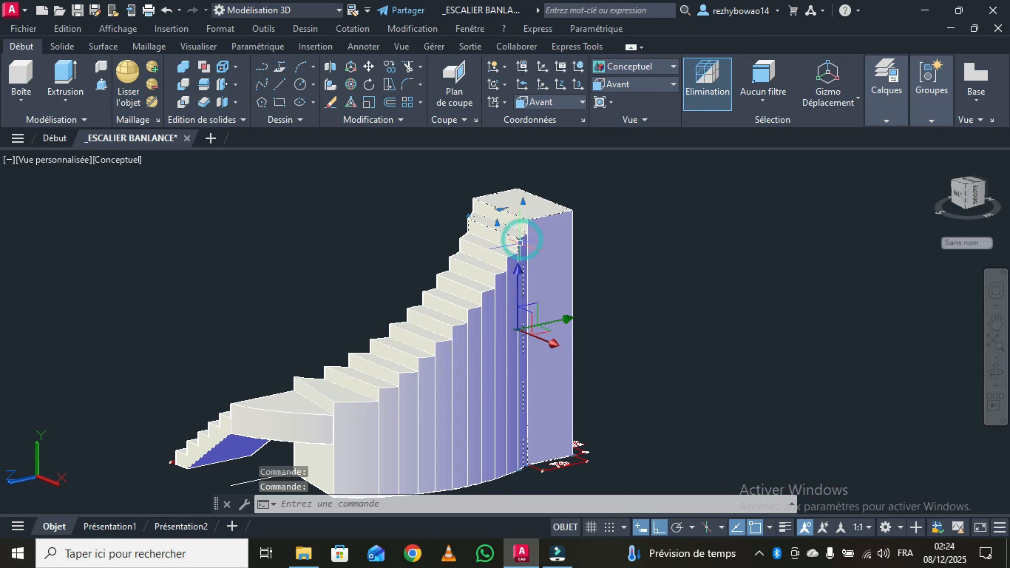
pyautogui.click(504, 257)
pyautogui.click(484, 270)
pyautogui.click(480, 293)
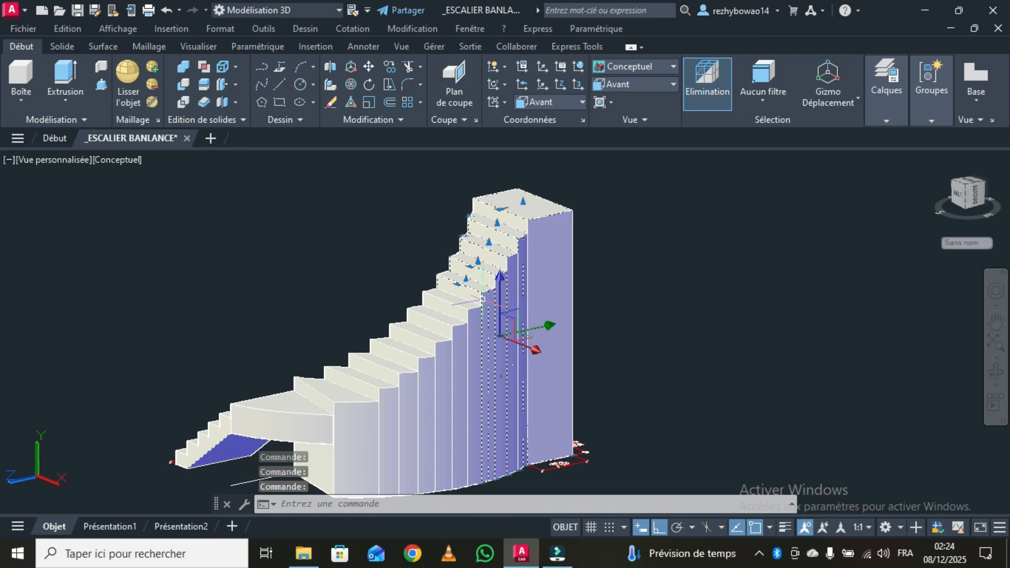
pyautogui.click(467, 313)
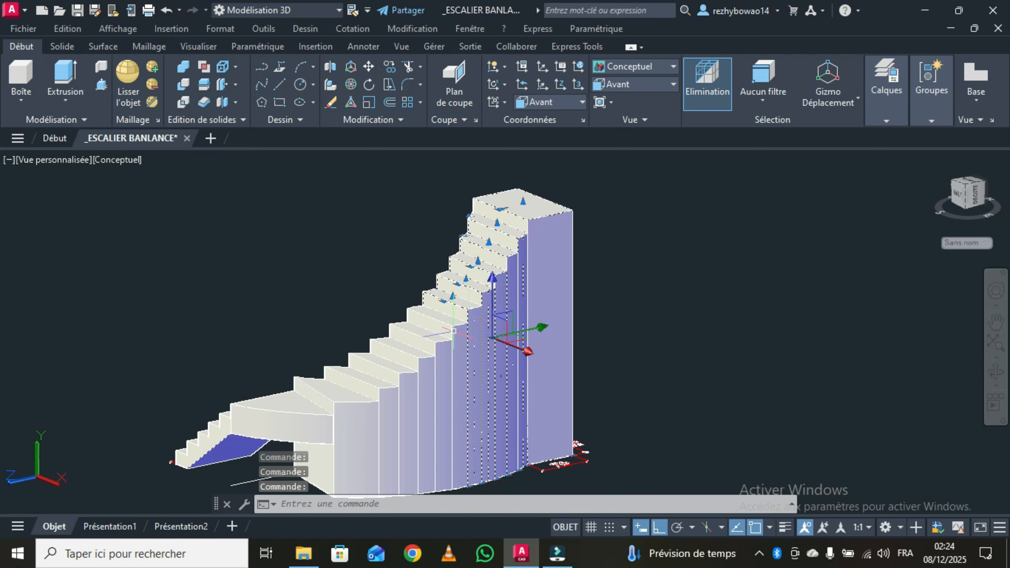
pyautogui.click(452, 335)
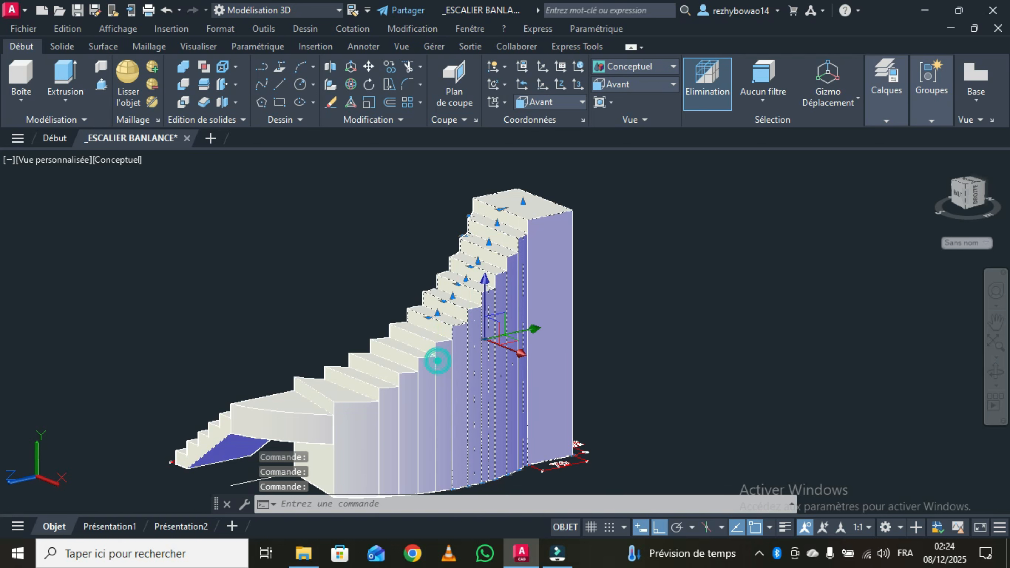
pyautogui.click(436, 360)
pyautogui.click(423, 361)
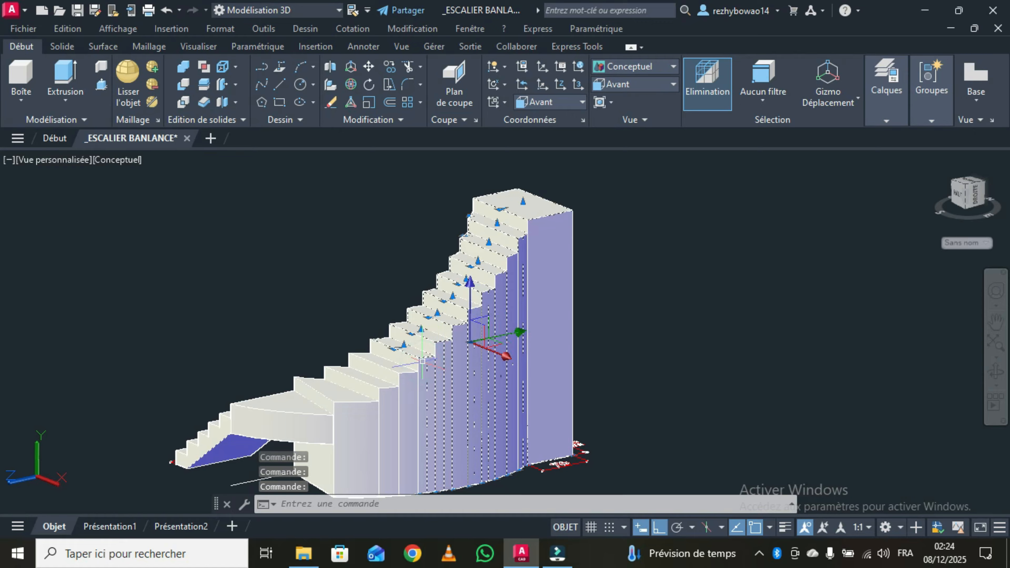
pyautogui.click(402, 381)
pyautogui.click(383, 393)
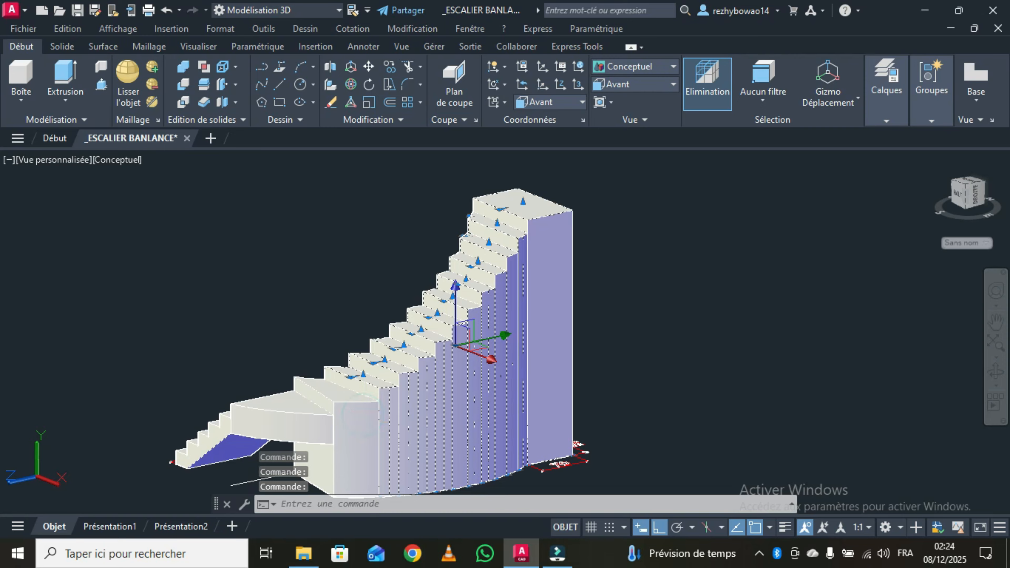
pyautogui.click(360, 410)
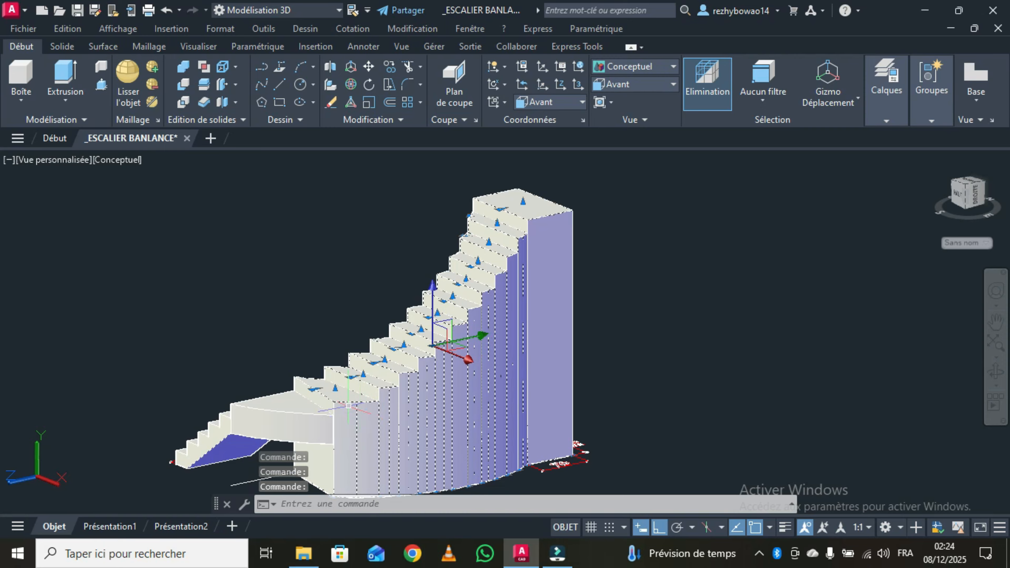
pyautogui.click(345, 406)
pyautogui.scroll(-2, 430, 345)
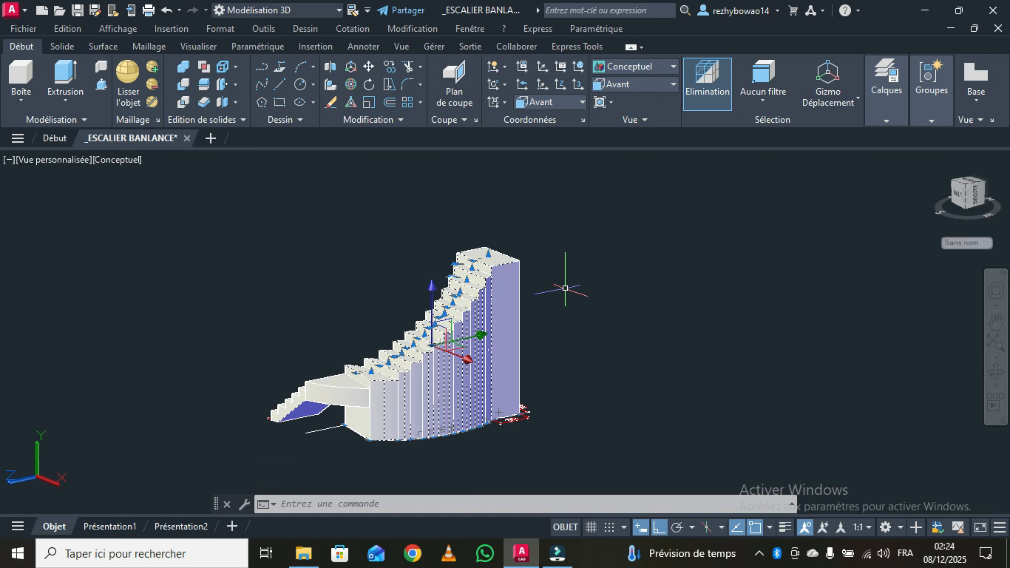
pyautogui.scroll(2, 564, 288)
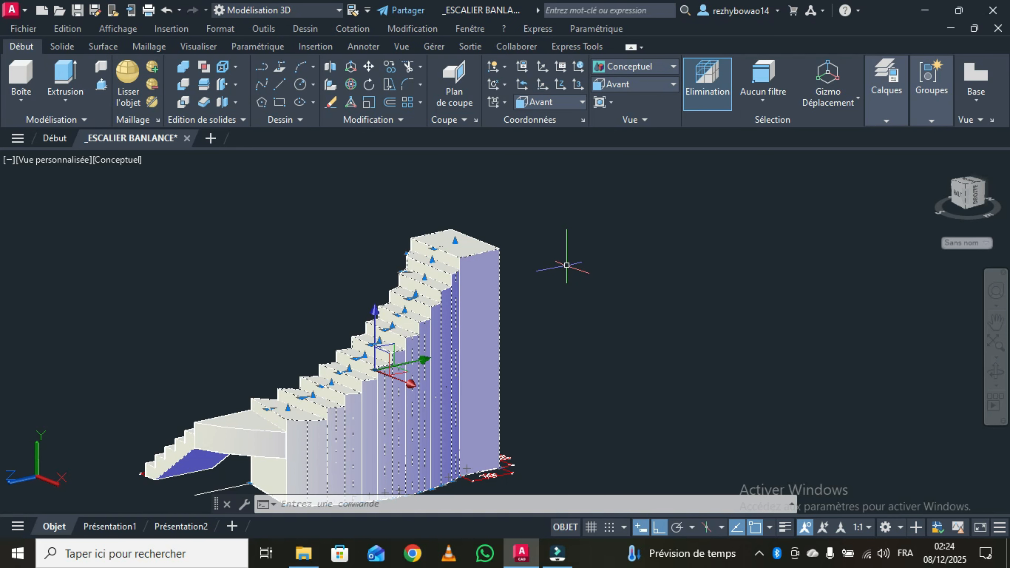
pyautogui.rightClick(556, 219)
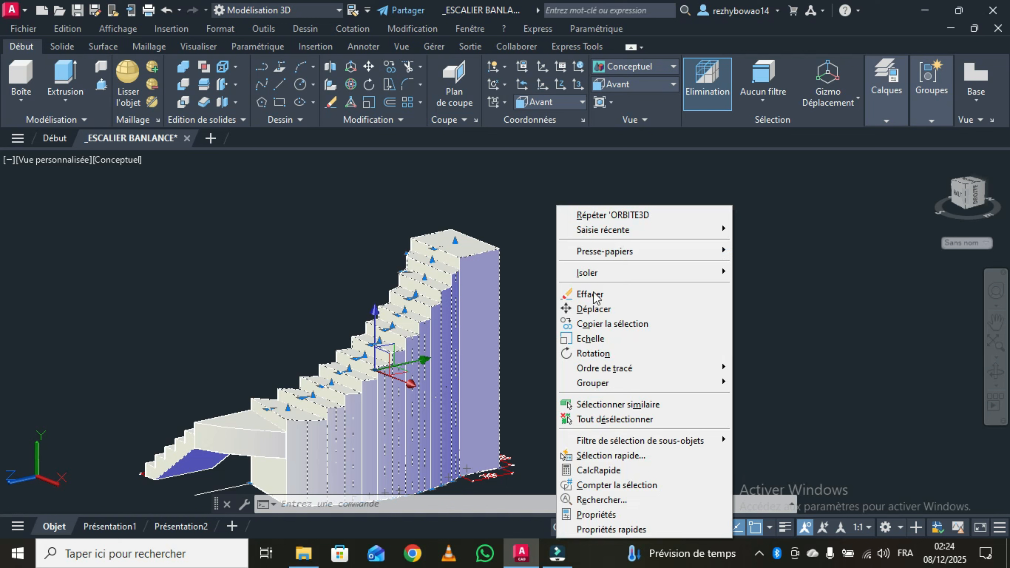
pyautogui.click(600, 324)
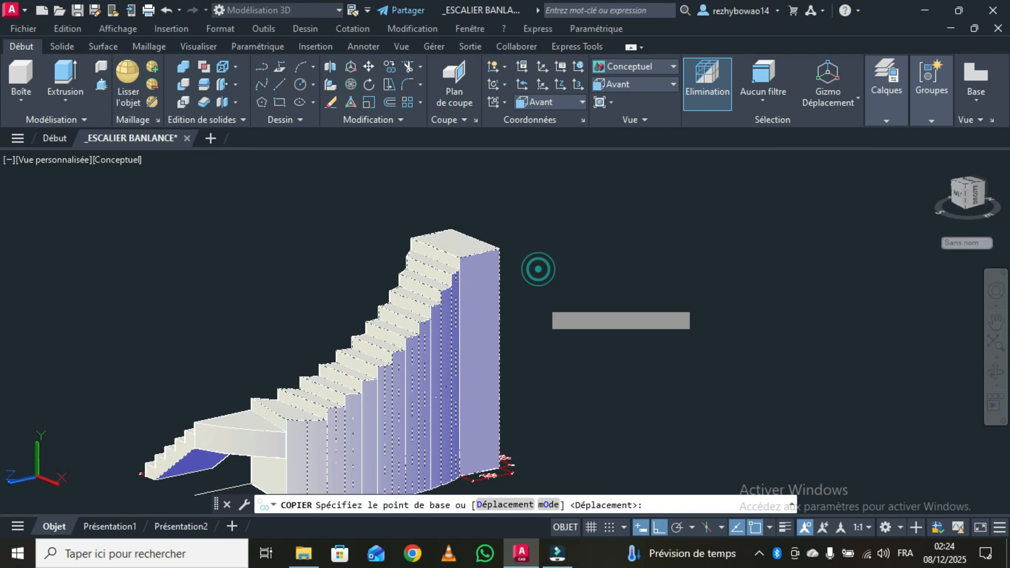
pyautogui.click(538, 269)
pyautogui.moveTo(548, 281); pyautogui.dragTo(548, 237, button='middle')
pyautogui.press('F8')
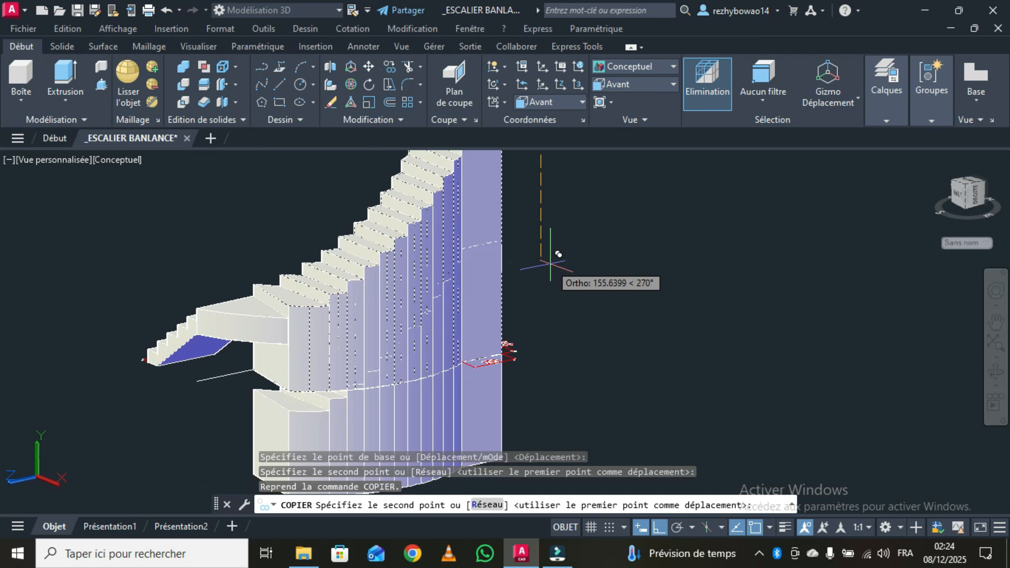
pyautogui.write('35')
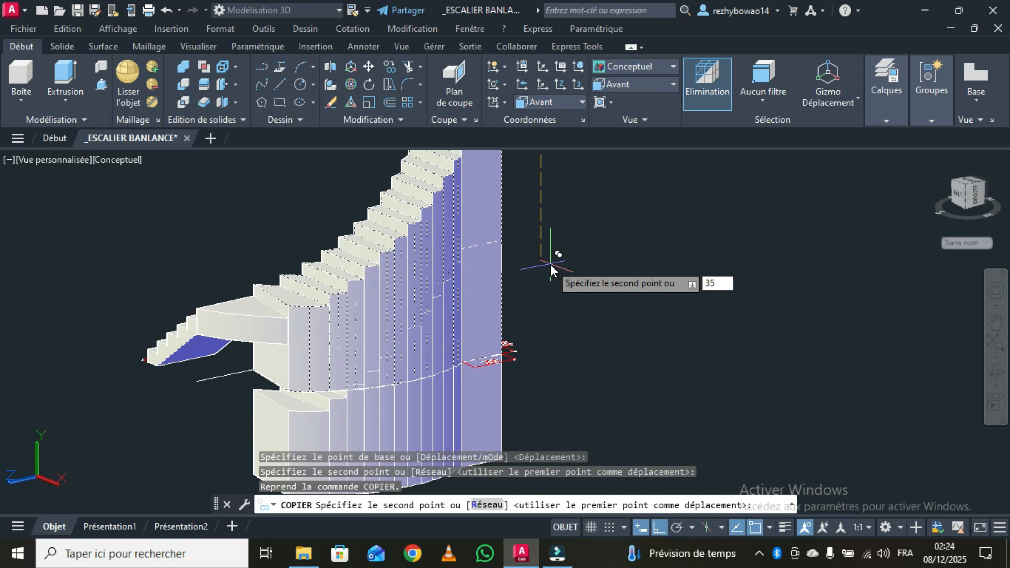
pyautogui.press('Return')
pyautogui.rightClick(556, 258)
pyautogui.click(587, 264)
# Step: Subtract the twelve lowered copies from the twelve original steps of the upper curved flight, leaving the large curved step and straight flight out
pyautogui.scroll(-2, 596, 240)
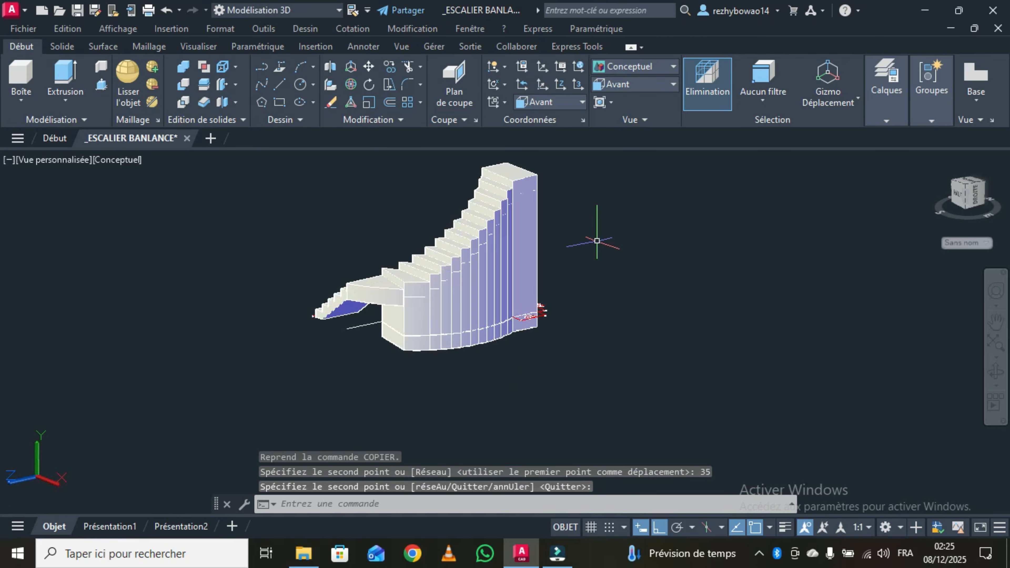
pyautogui.moveTo(596, 241); pyautogui.dragTo(617, 281, button='middle')
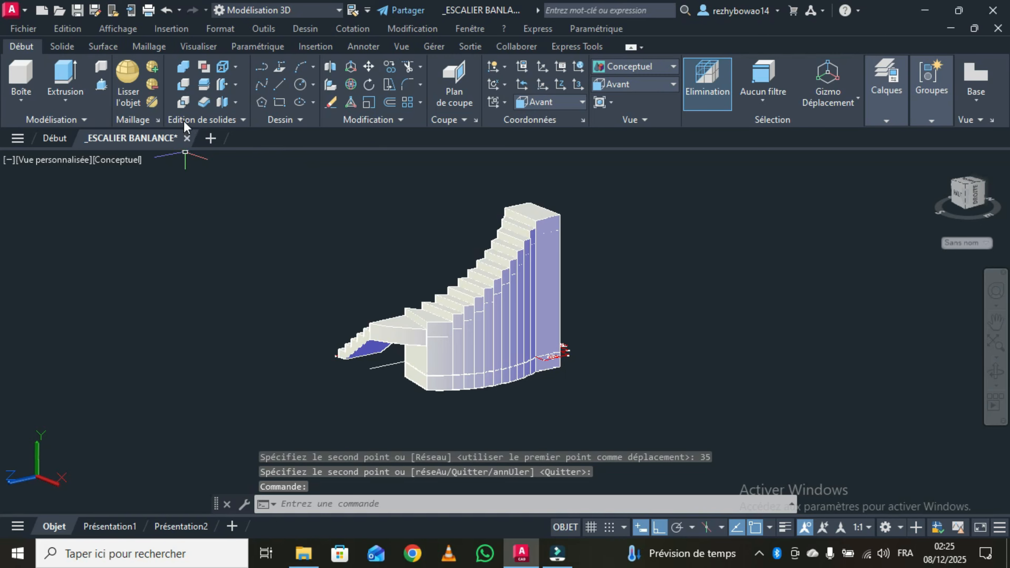
pyautogui.click(183, 85)
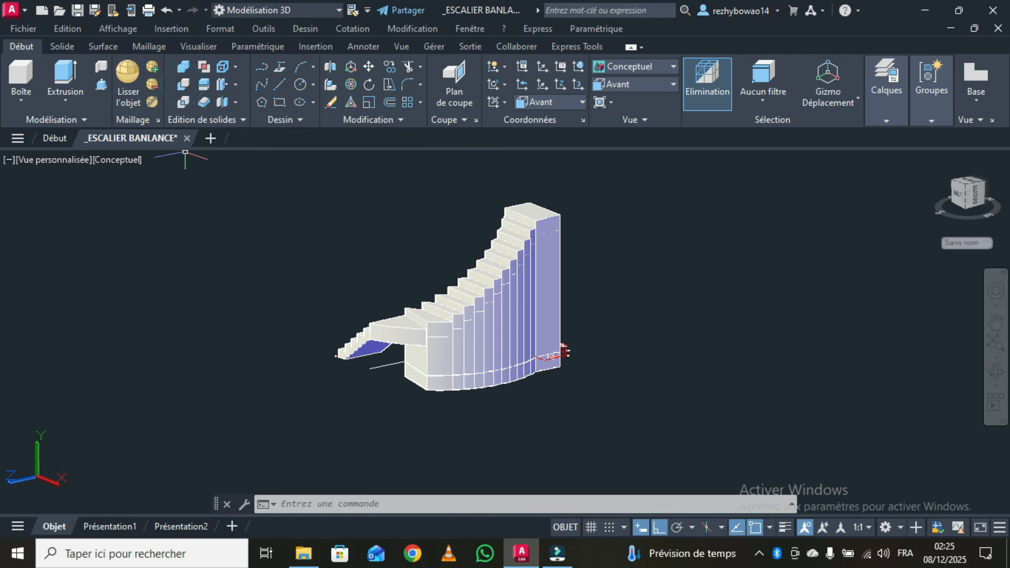
pyautogui.scroll(2, 563, 214)
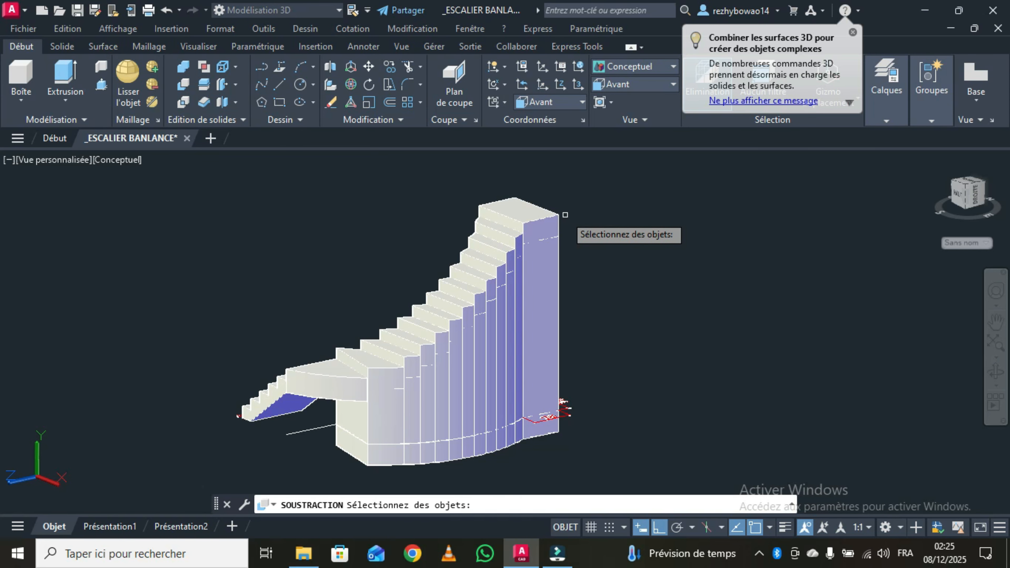
pyautogui.click(529, 220)
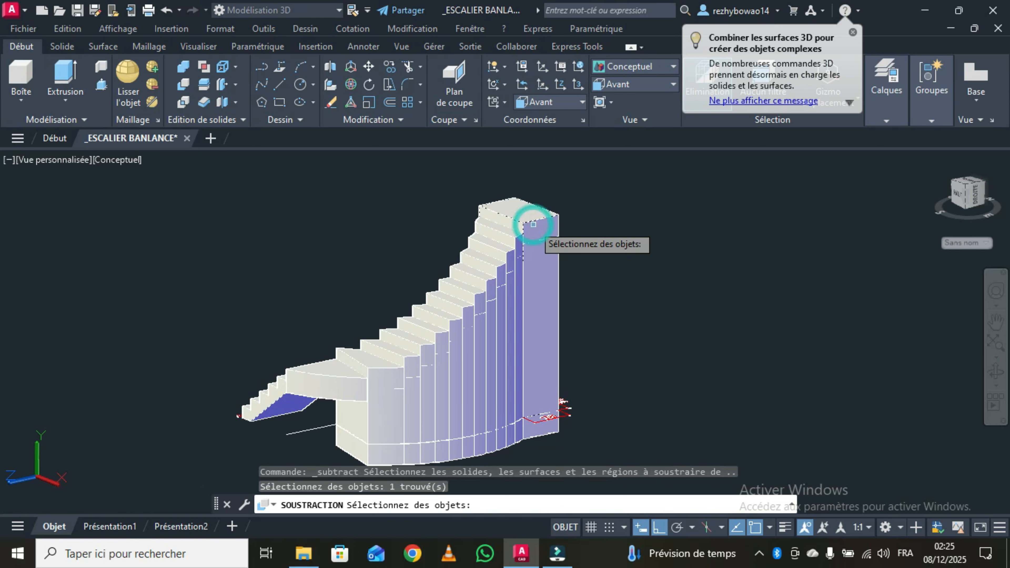
pyautogui.click(516, 241)
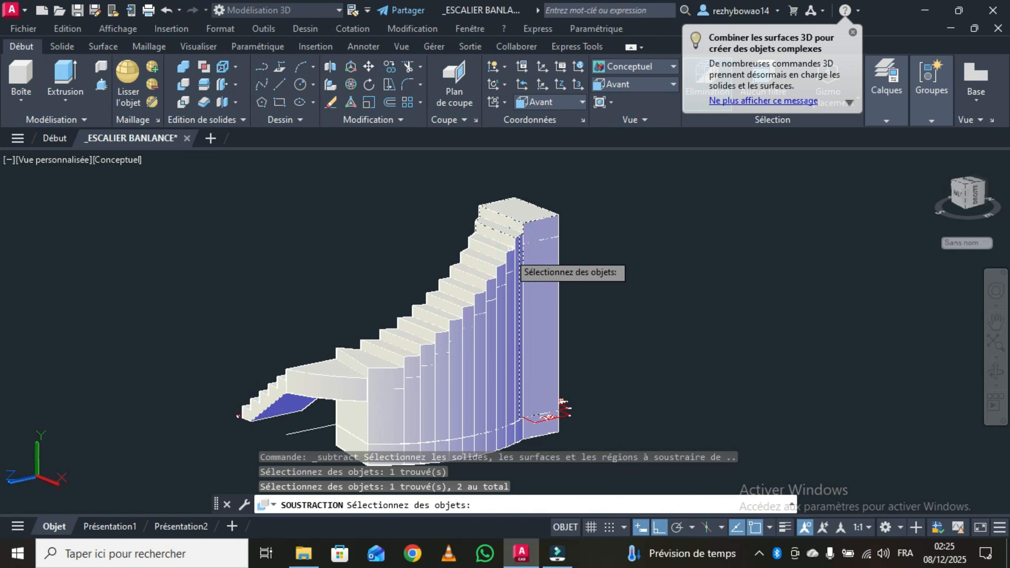
pyautogui.click(508, 254)
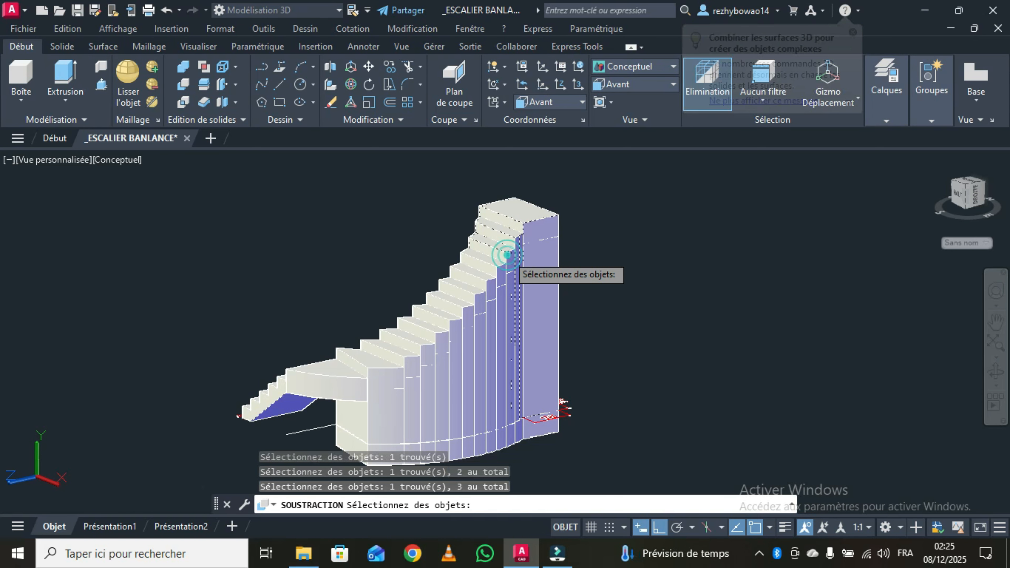
pyautogui.click(494, 265)
pyautogui.click(480, 294)
pyautogui.click(477, 312)
pyautogui.click(463, 327)
pyautogui.click(455, 345)
pyautogui.click(437, 351)
pyautogui.click(422, 346)
pyautogui.click(399, 357)
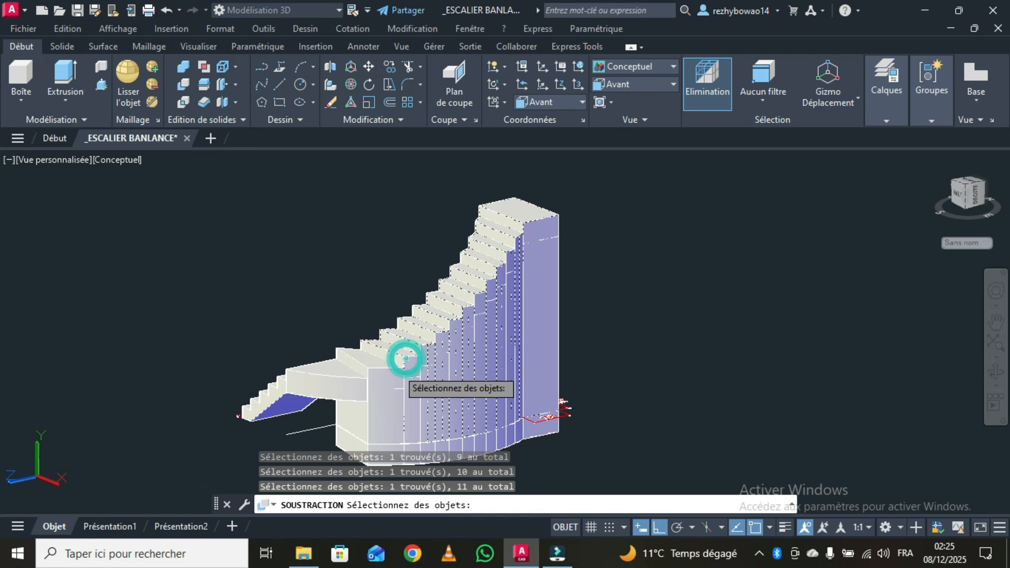
pyautogui.click(377, 368)
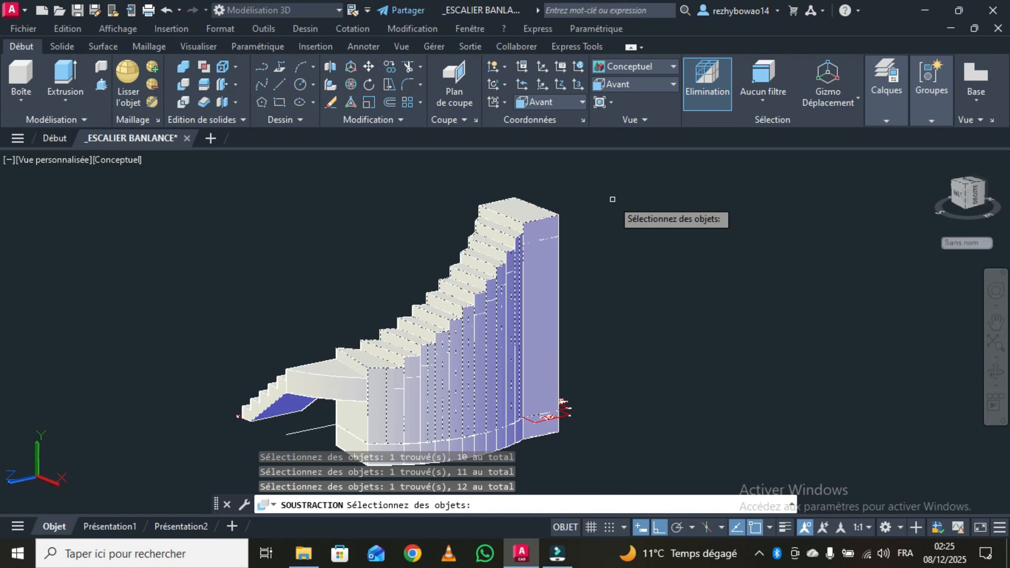
pyautogui.press('Return')
pyautogui.moveTo(640, 266); pyautogui.dragTo(640, 211, button='middle')
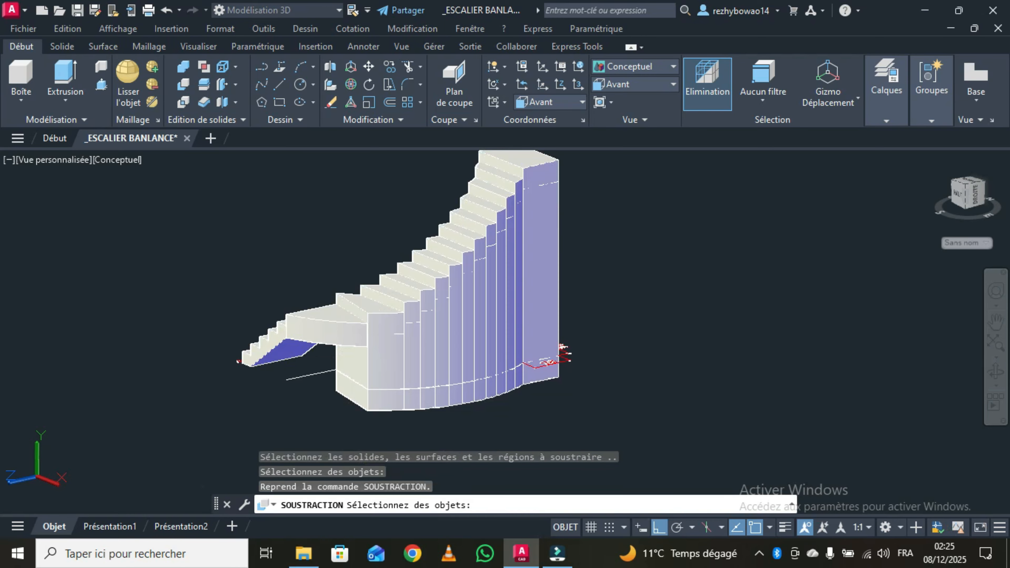
pyautogui.click(538, 376)
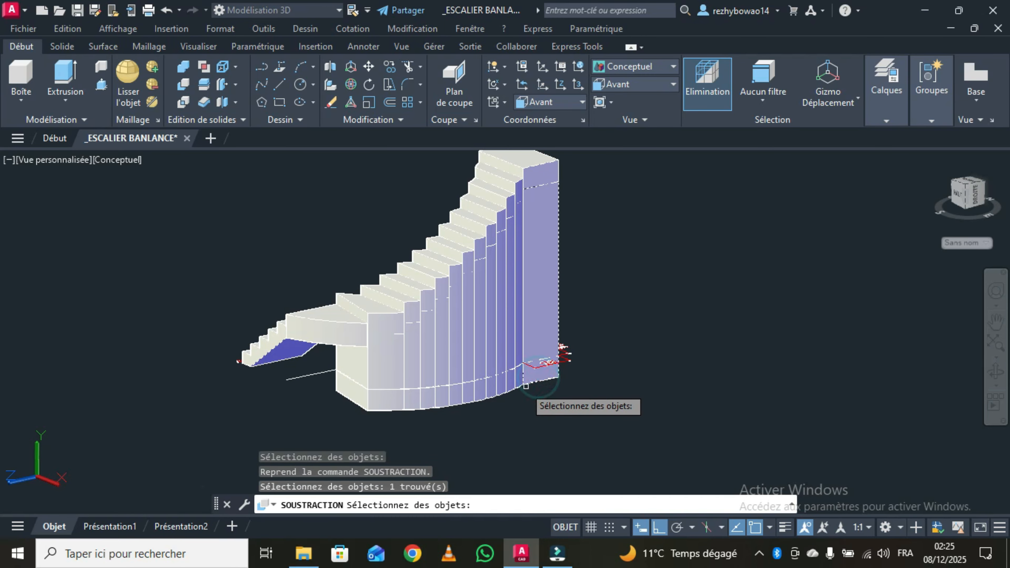
pyautogui.click(512, 385)
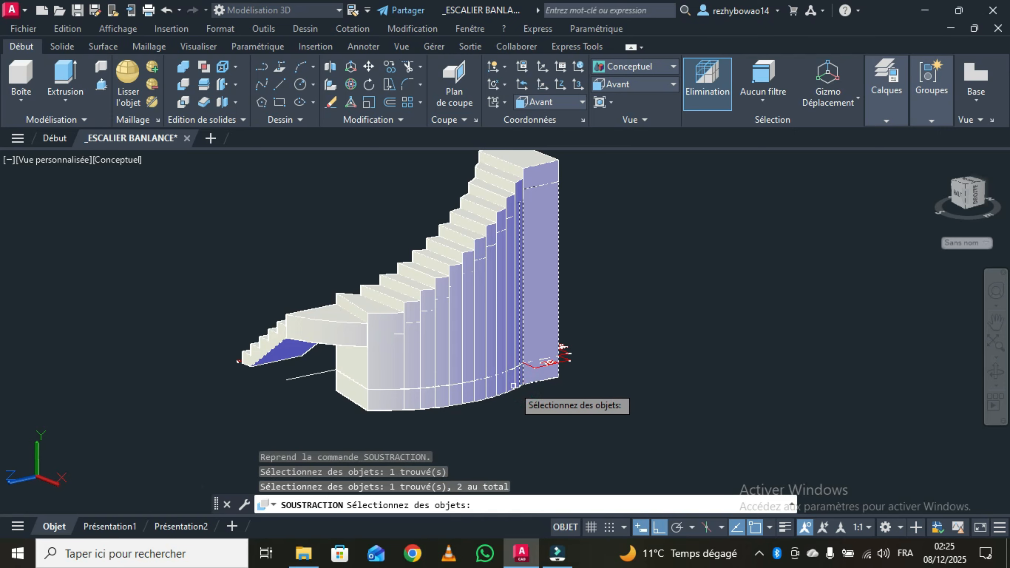
pyautogui.click(509, 388)
pyautogui.click(502, 390)
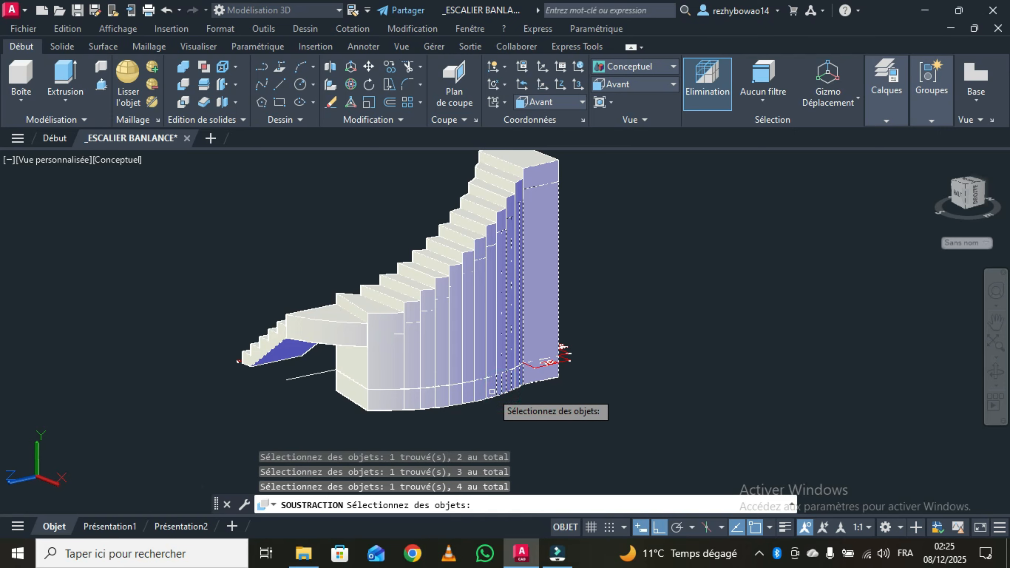
pyautogui.click(492, 390)
pyautogui.click(474, 393)
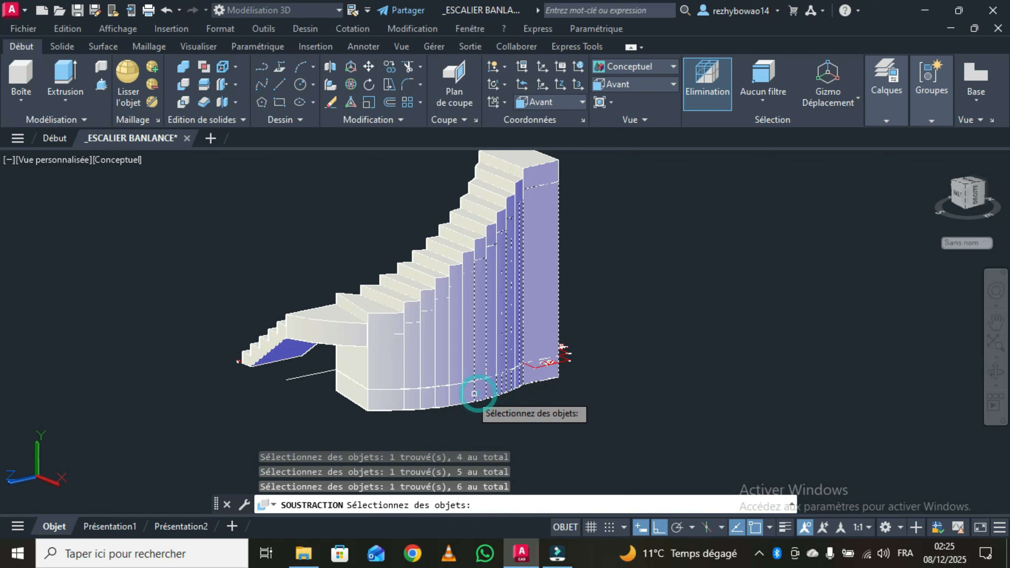
pyautogui.click(461, 397)
pyautogui.click(445, 396)
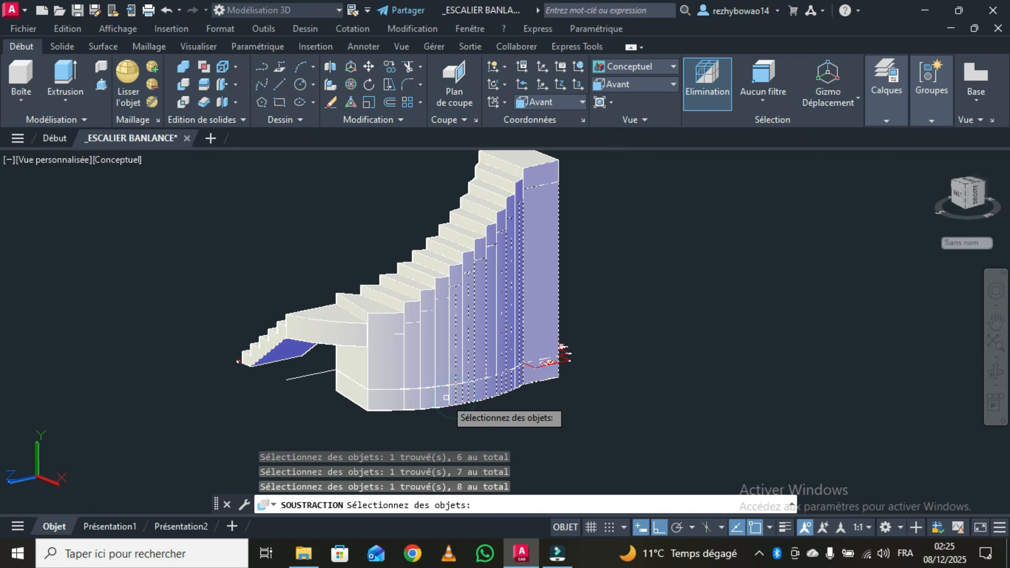
pyautogui.click(436, 398)
pyautogui.click(428, 400)
pyautogui.click(412, 400)
pyautogui.click(382, 399)
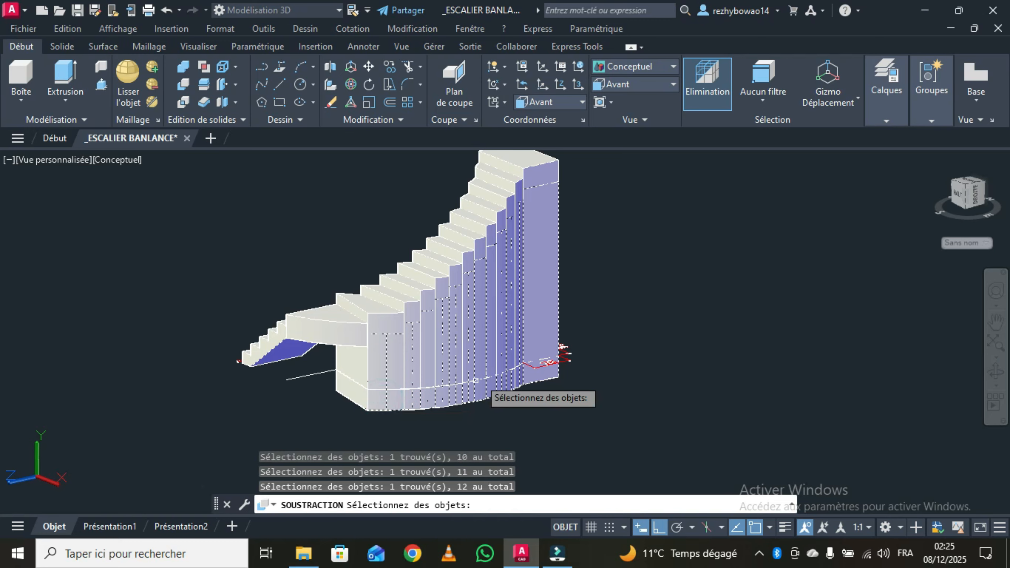
pyautogui.click(370, 401)
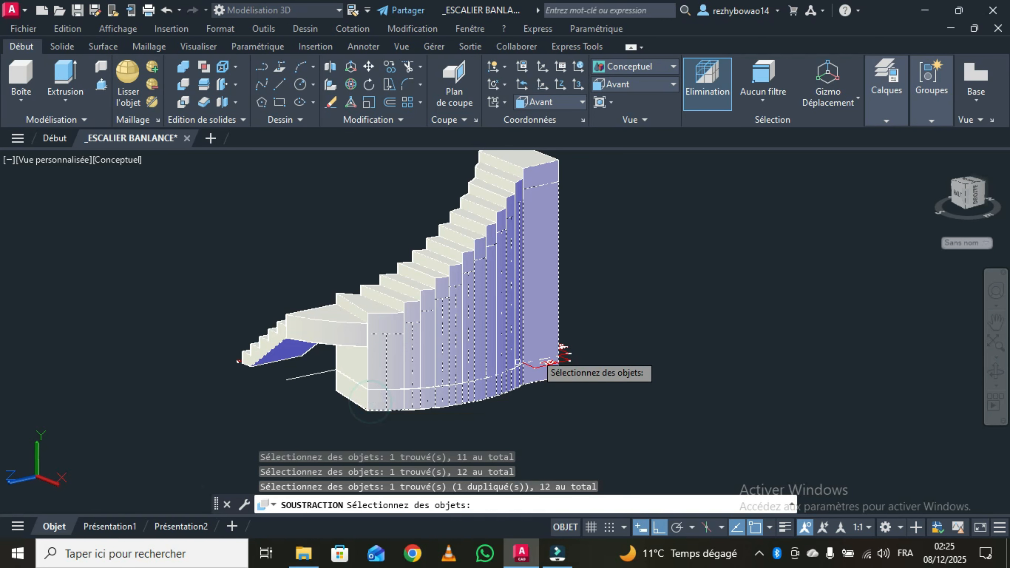
pyautogui.press('Return')
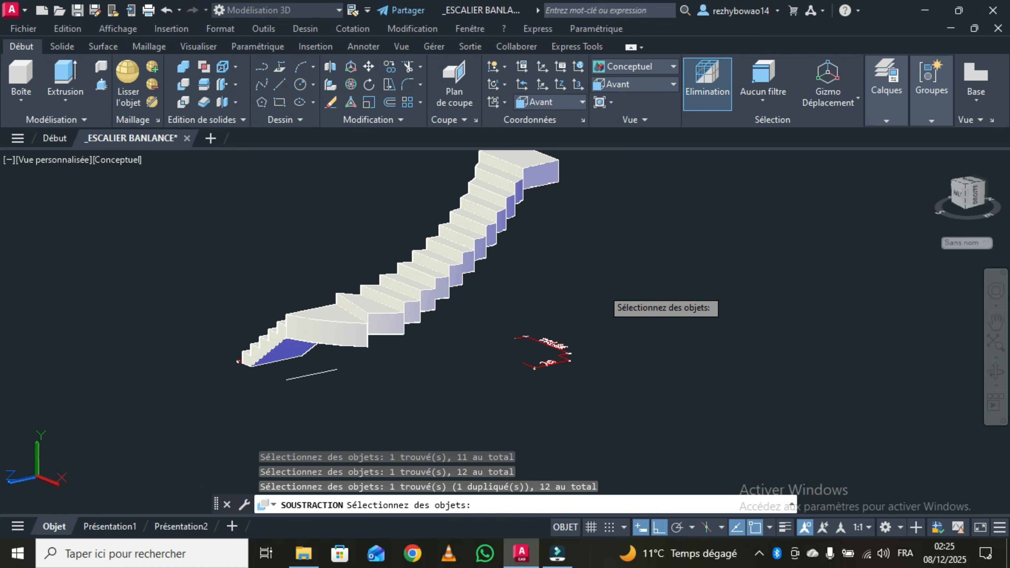
# Step: Examine the stepped underside of the upper curved flight and its junction with the large curved step
pyautogui.click(993, 380)
pyautogui.moveTo(698, 339); pyautogui.dragTo(699, 317)
pyautogui.moveTo(558, 272); pyautogui.dragTo(454, 314)
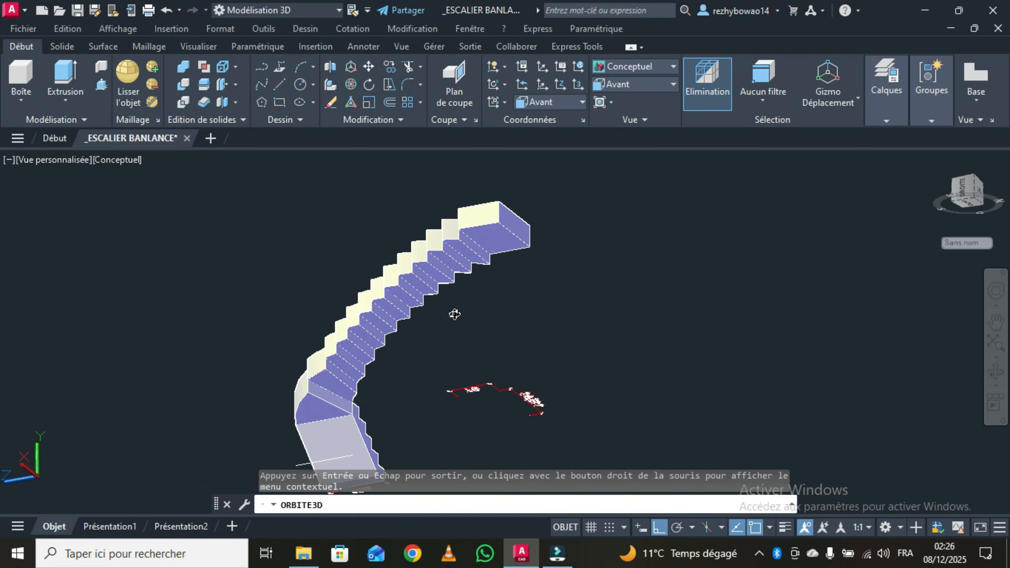
pyautogui.moveTo(457, 279); pyautogui.dragTo(461, 245)
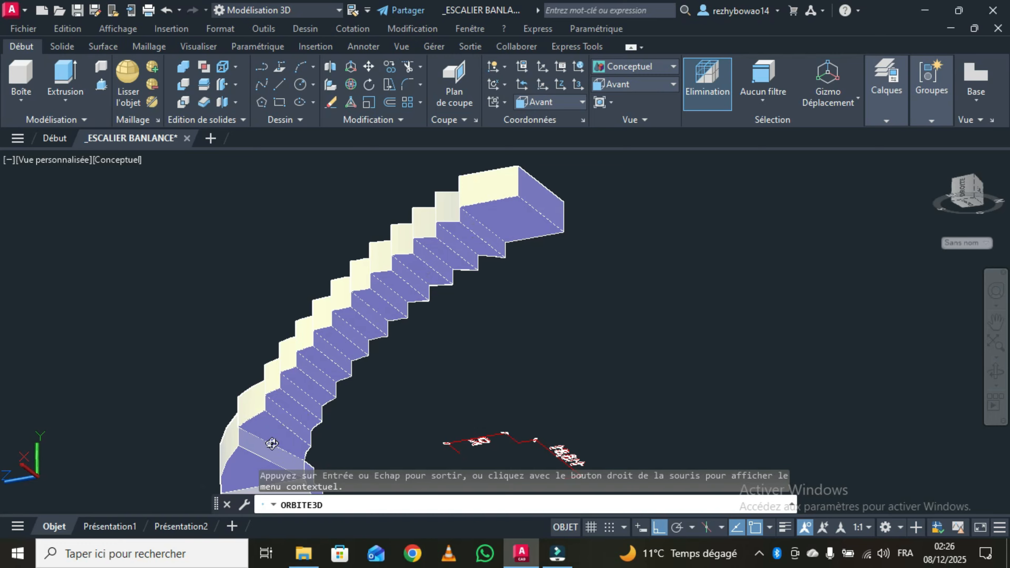
pyautogui.moveTo(285, 392); pyautogui.dragTo(307, 415)
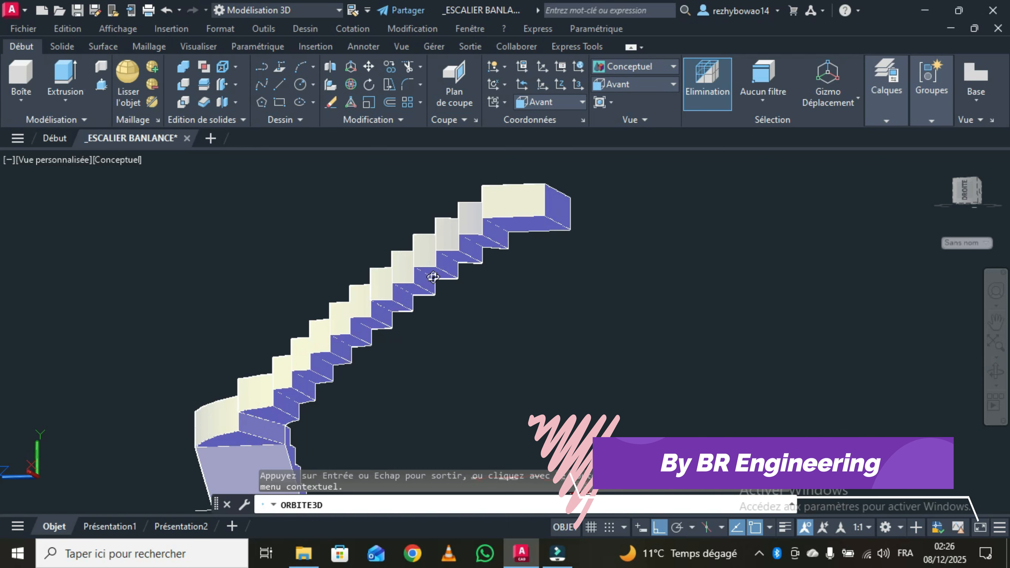
pyautogui.moveTo(360, 397); pyautogui.dragTo(370, 339, button='middle')
pyautogui.rightClick(447, 321)
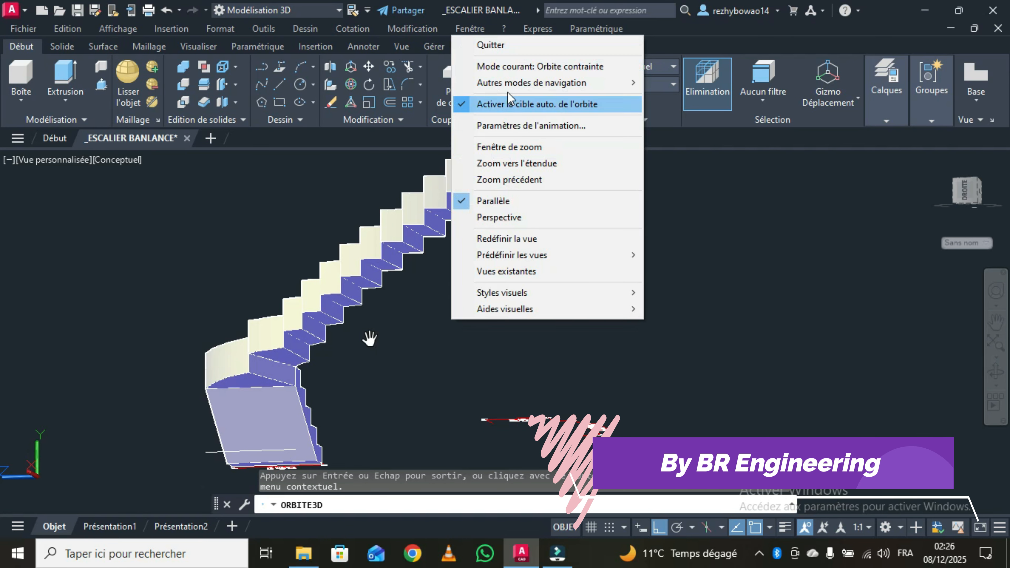
pyautogui.click(503, 50)
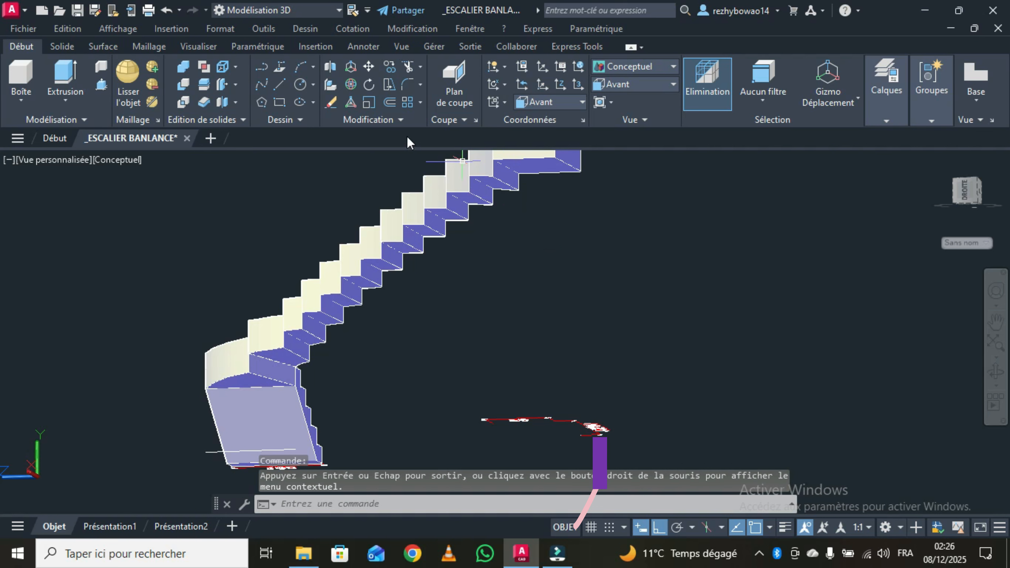
# Step: Start the Chamfer command and set its Angle option to a length of 18 and an angle of 90
pyautogui.click(420, 85)
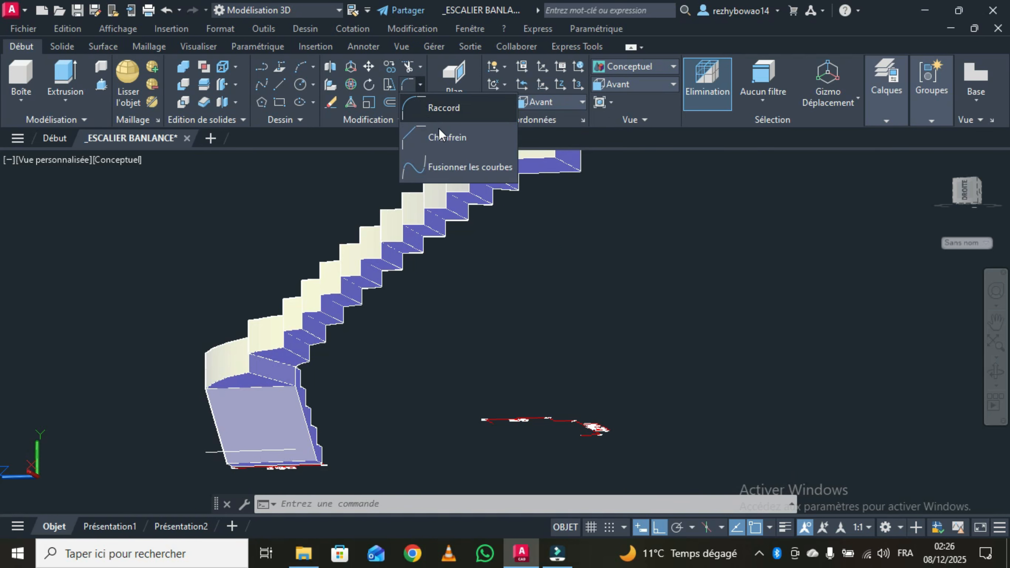
pyautogui.click(450, 138)
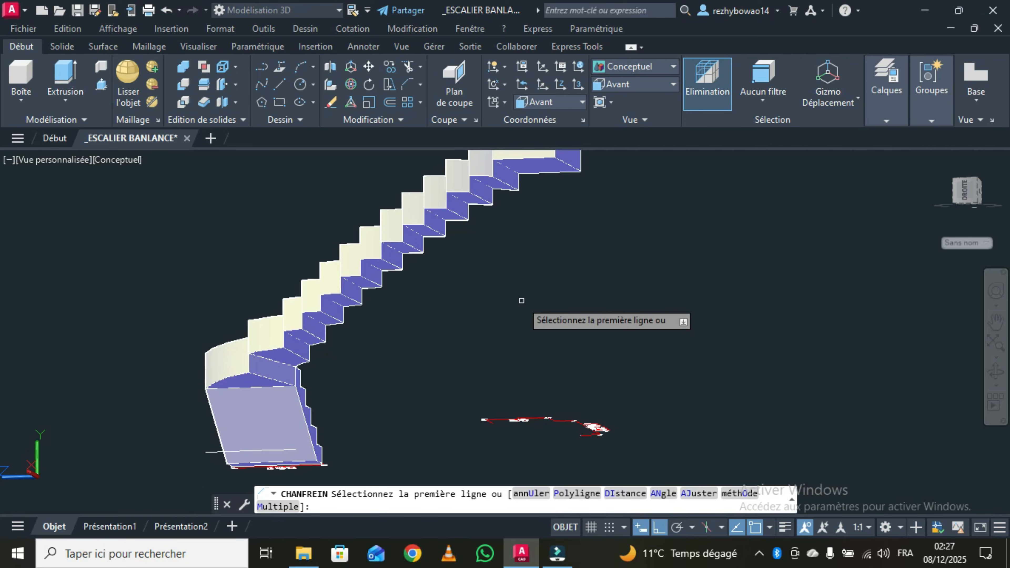
pyautogui.rightClick(557, 345)
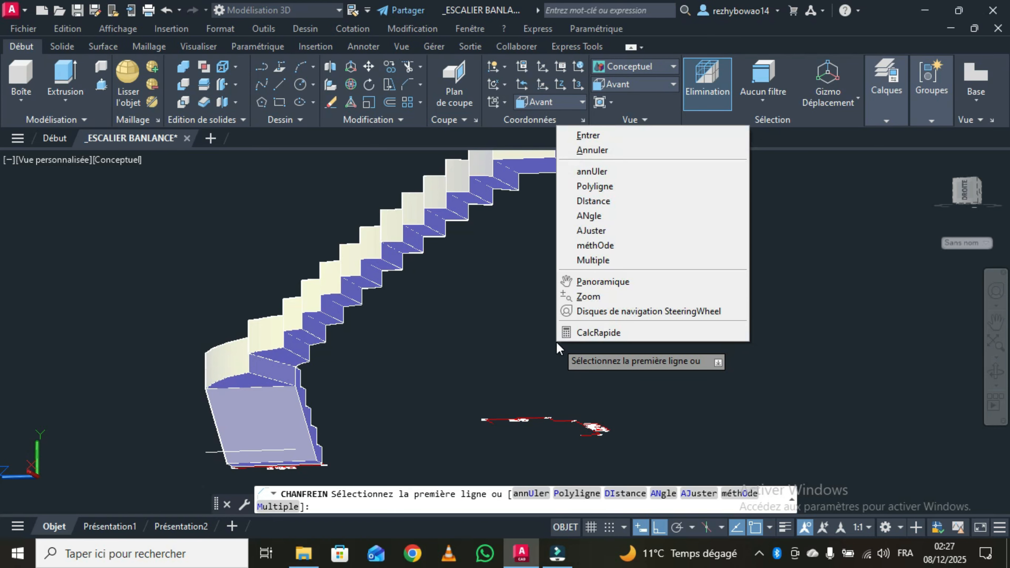
pyautogui.click(601, 217)
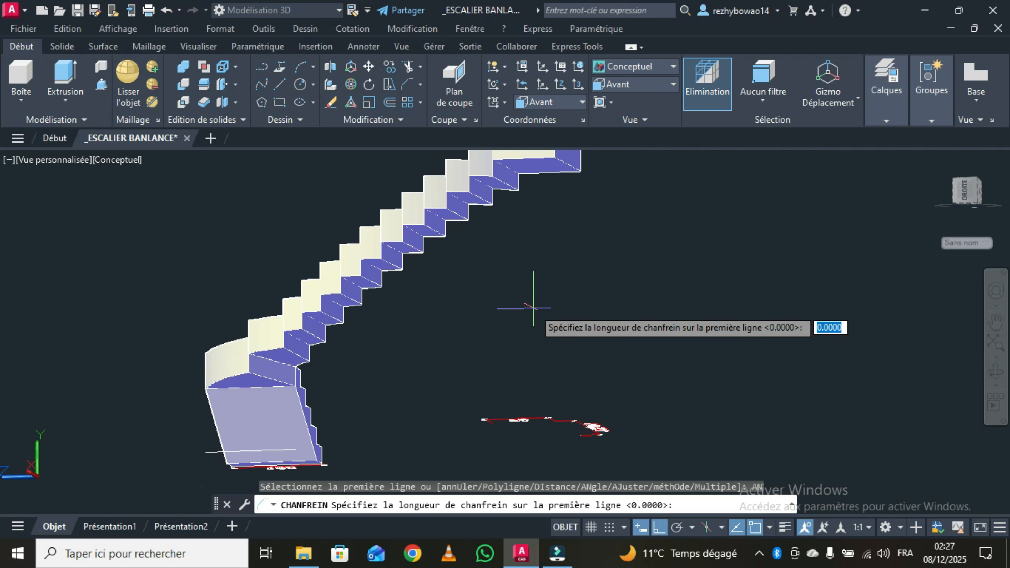
pyautogui.write('18')
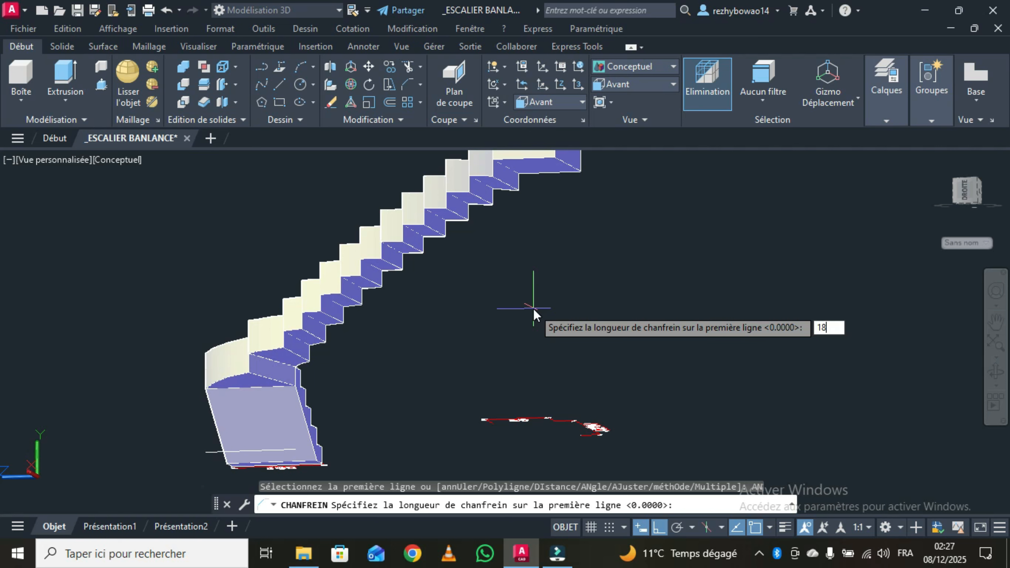
pyautogui.press('Return')
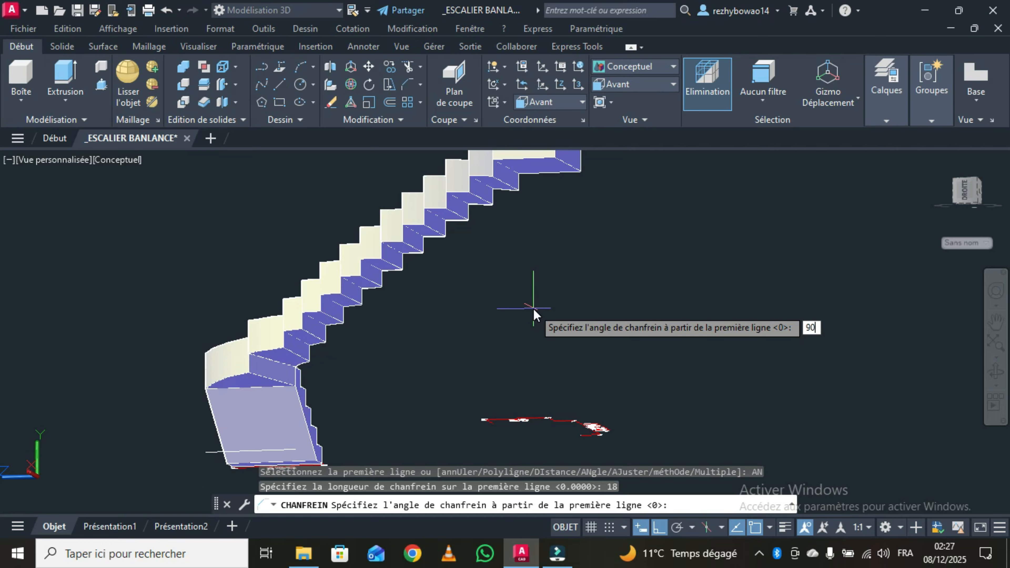
pyautogui.press('Return')
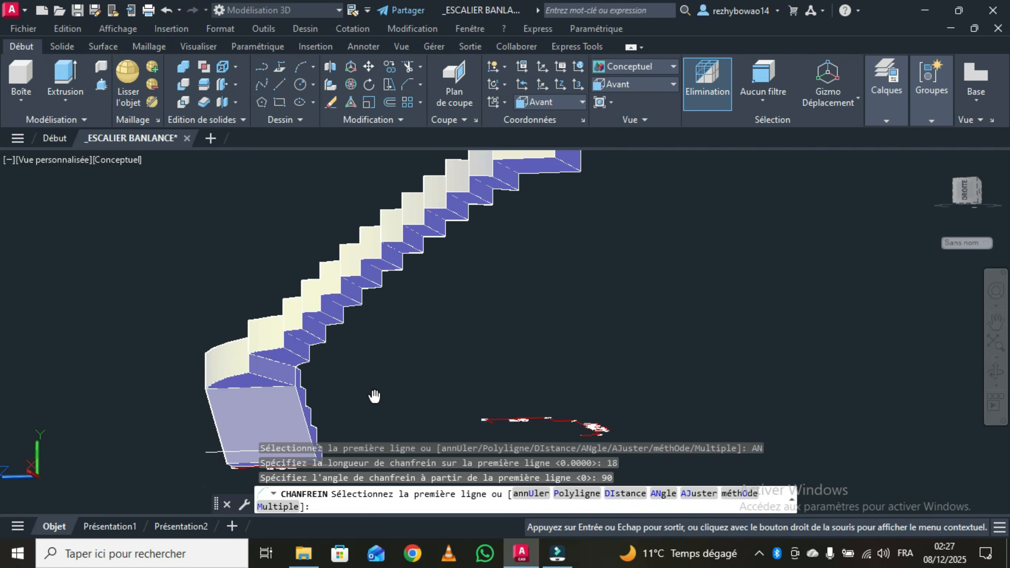
# Step: Chamfer the lower edge of the large curved step's vertical rear face with a base-surface distance of 18 and an other-surface distance of 45
pyautogui.moveTo(374, 397); pyautogui.dragTo(379, 361, button='middle')
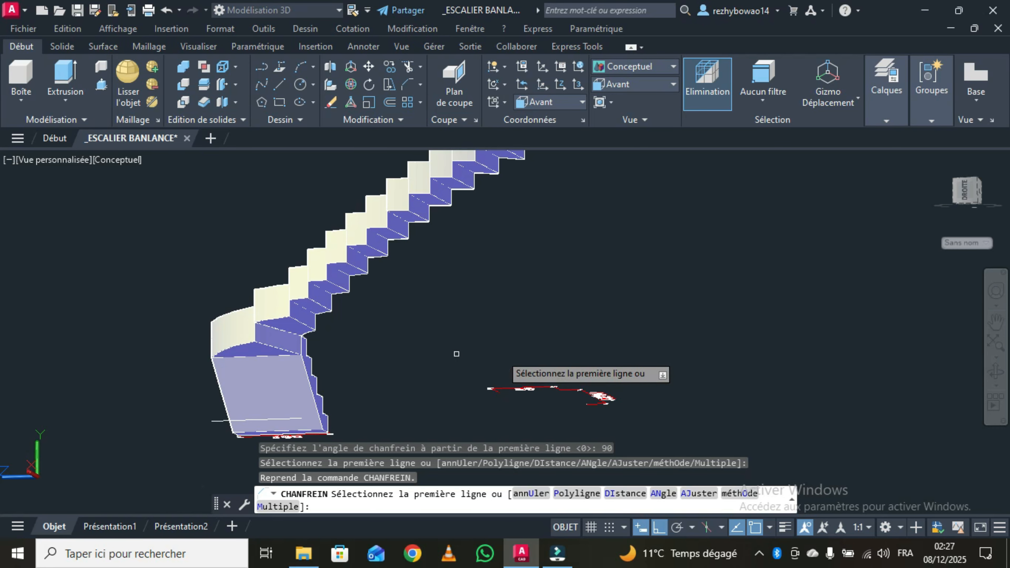
pyautogui.click(996, 376)
pyautogui.moveTo(428, 345); pyautogui.dragTo(409, 311)
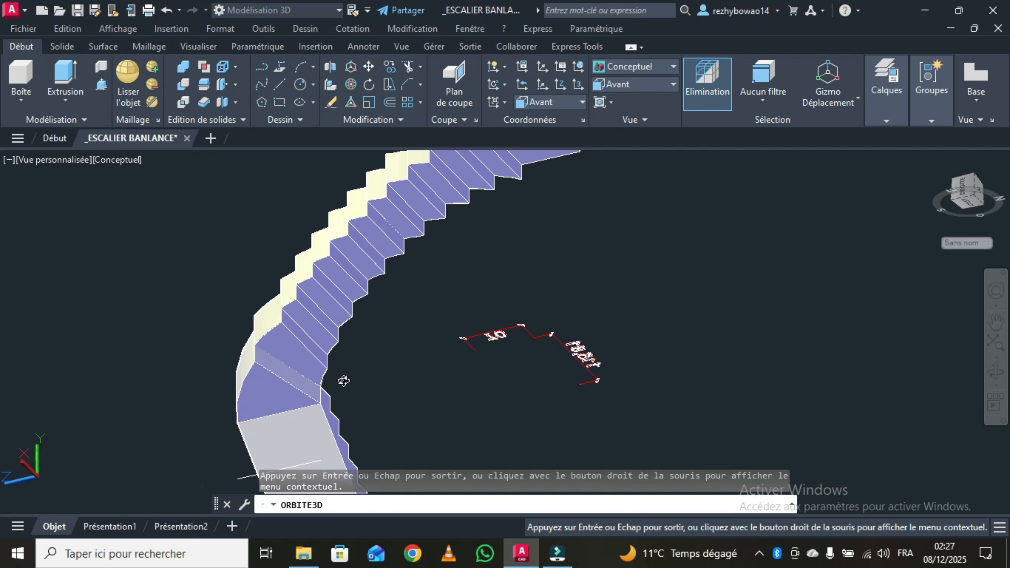
pyautogui.moveTo(344, 381); pyautogui.dragTo(369, 376)
pyautogui.press('Escape')
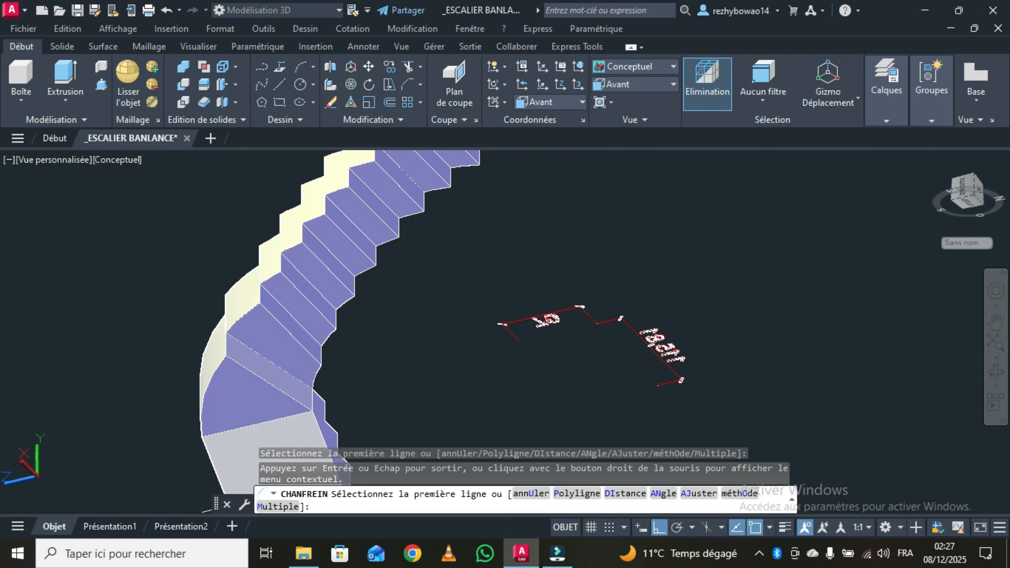
pyautogui.click(270, 384)
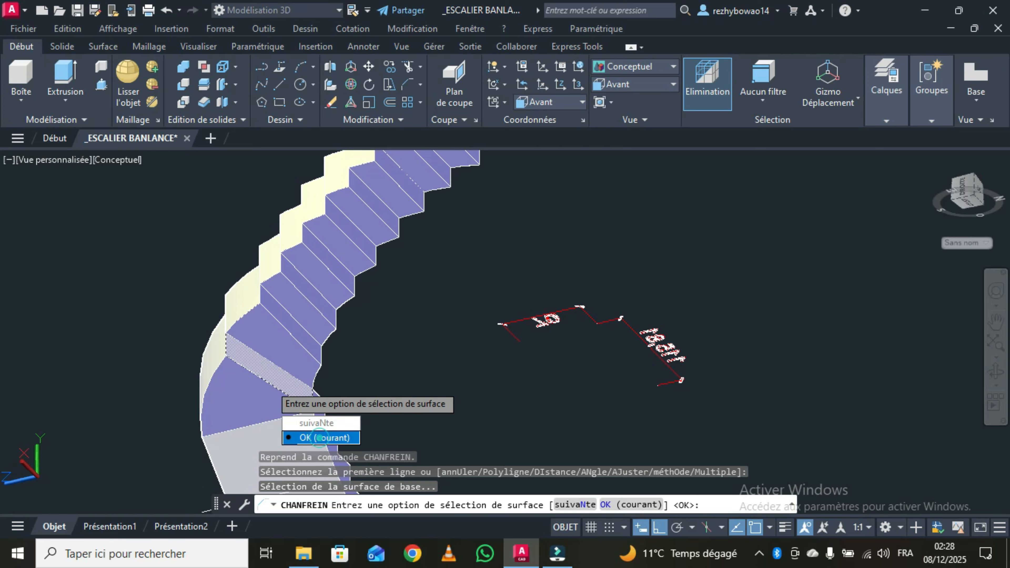
pyautogui.click(320, 438)
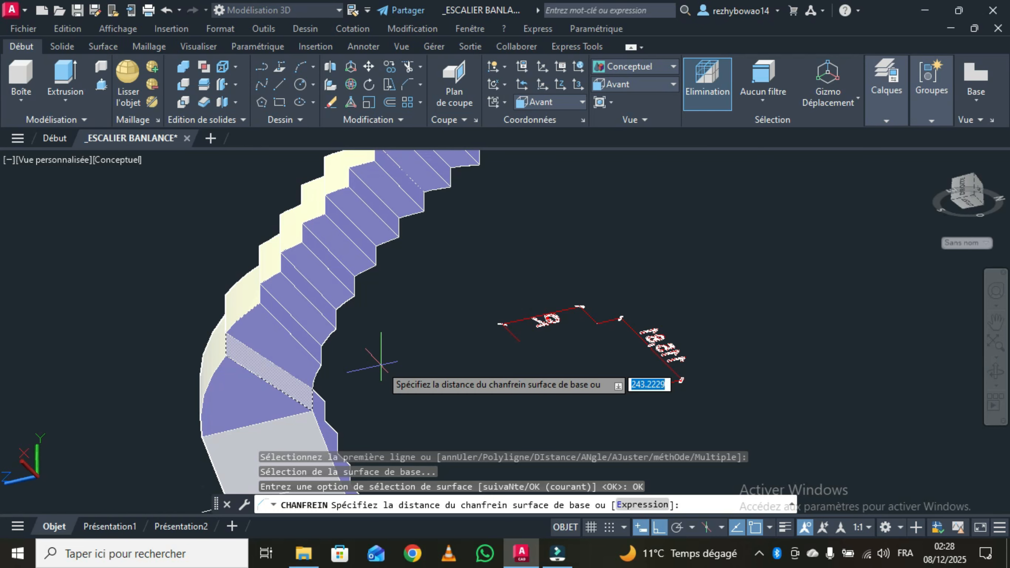
pyautogui.write('18')
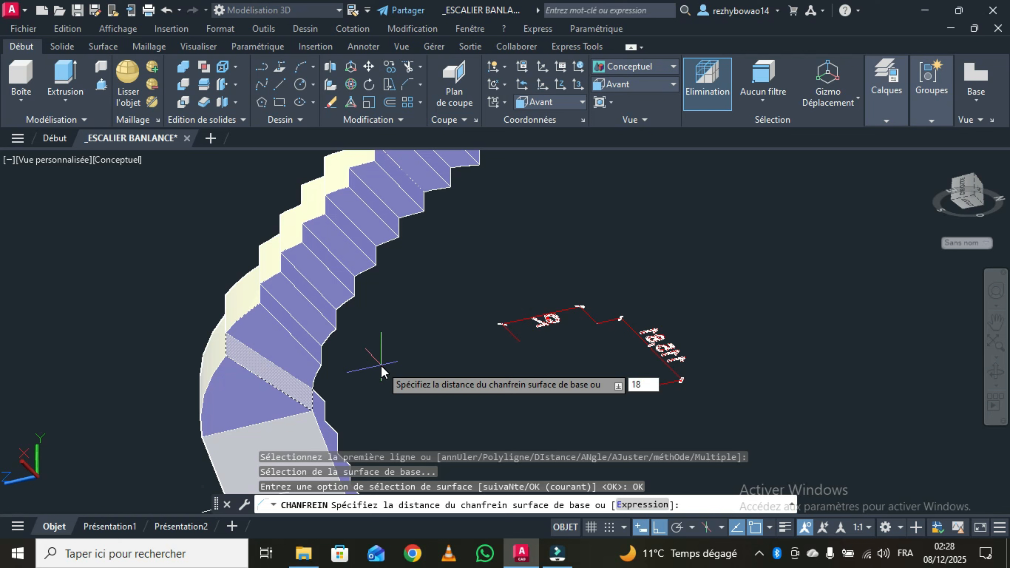
pyautogui.press('Return')
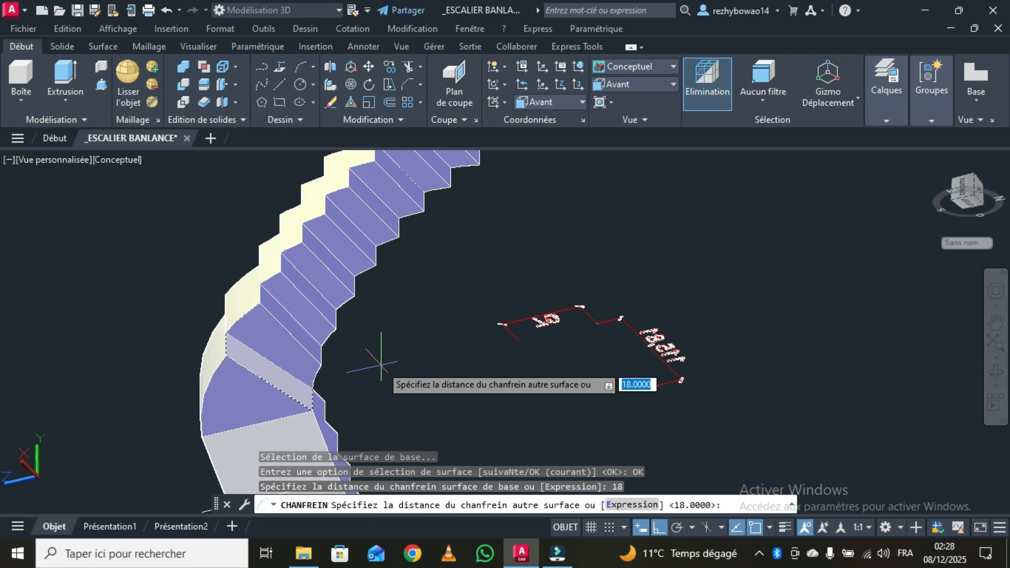
pyautogui.write('18')
pyautogui.press('Return')
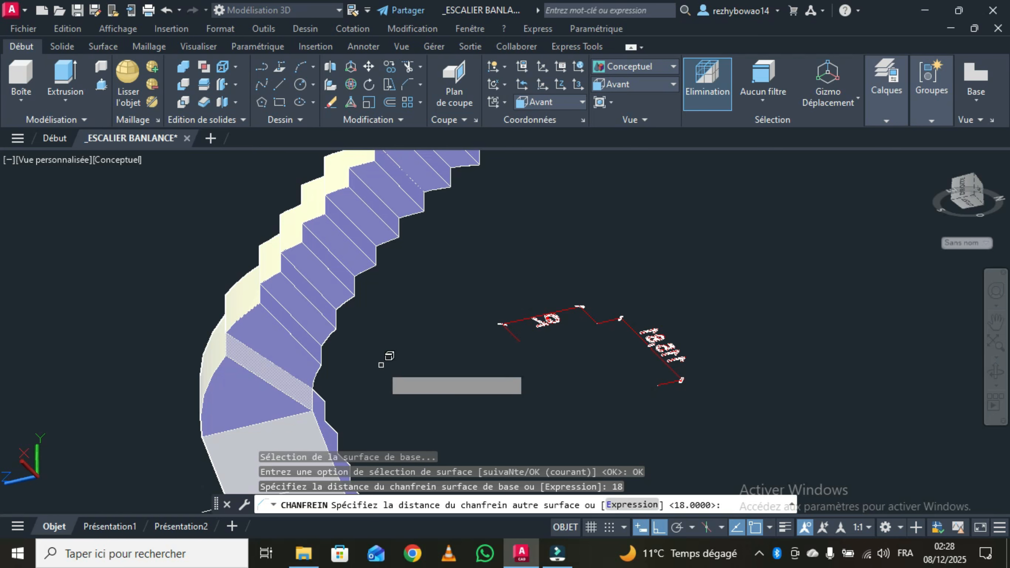
pyautogui.write('45')
pyautogui.press('Return')
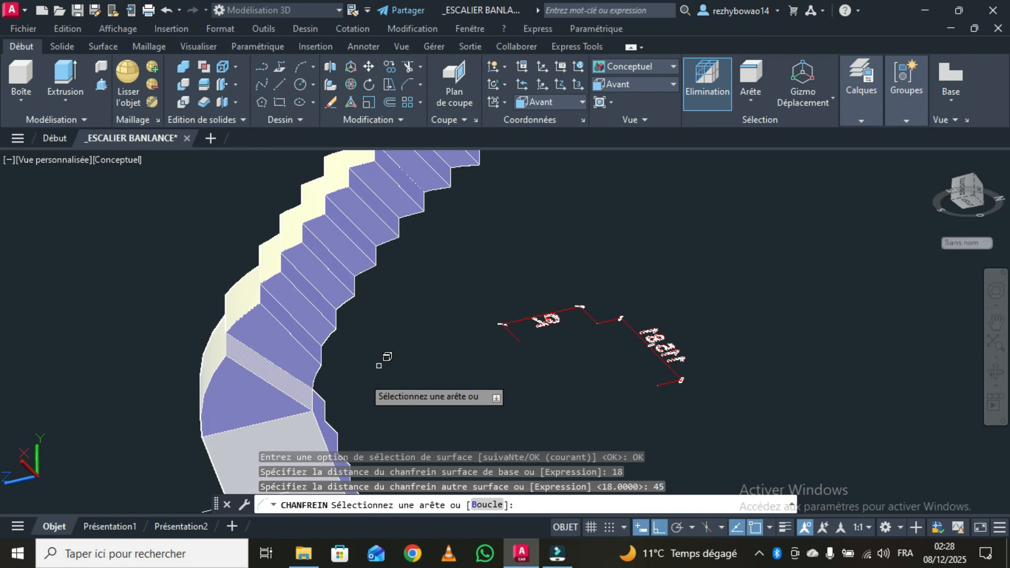
pyautogui.scroll(2, 280, 393)
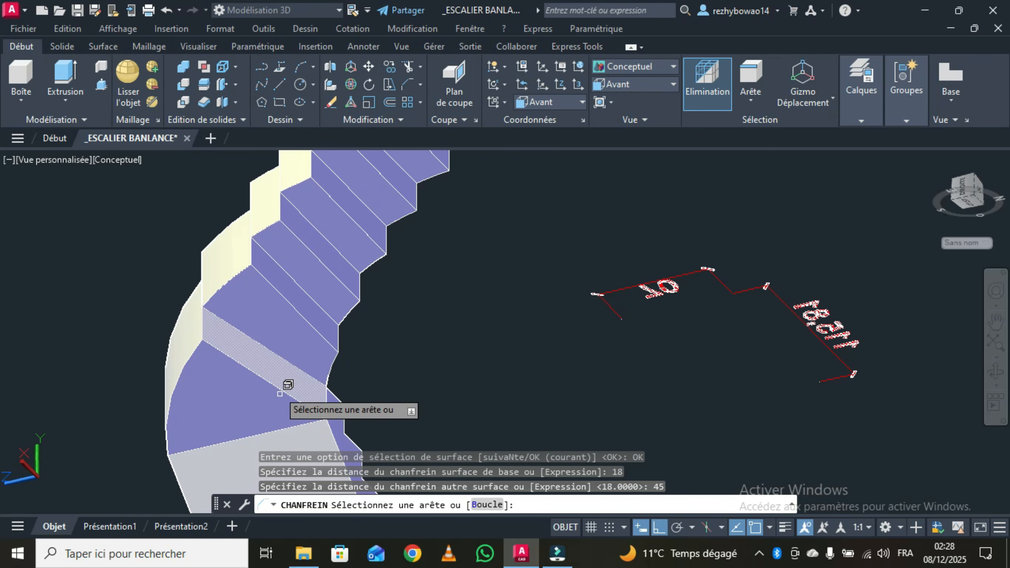
pyautogui.click(268, 380)
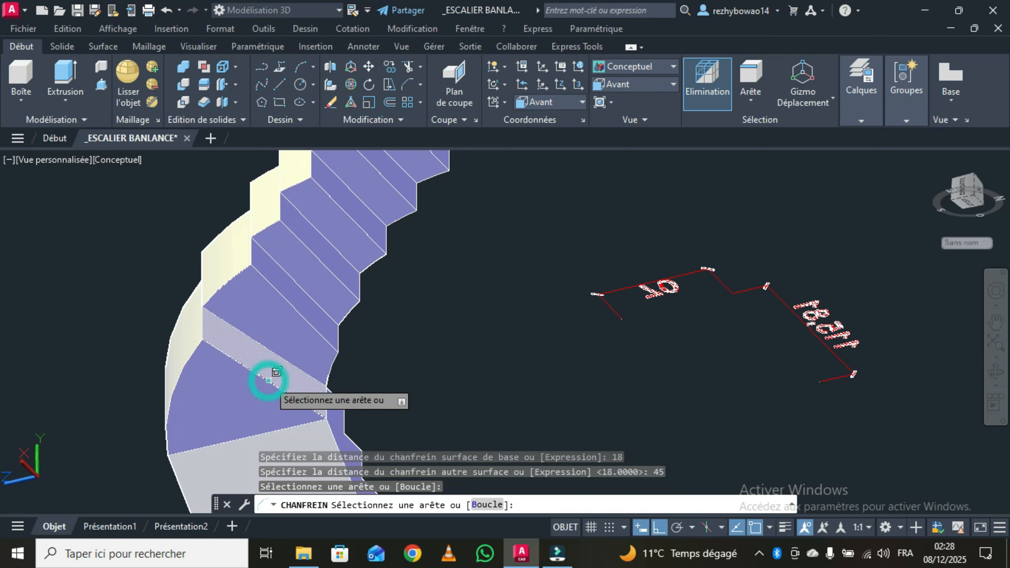
pyautogui.rightClick(405, 338)
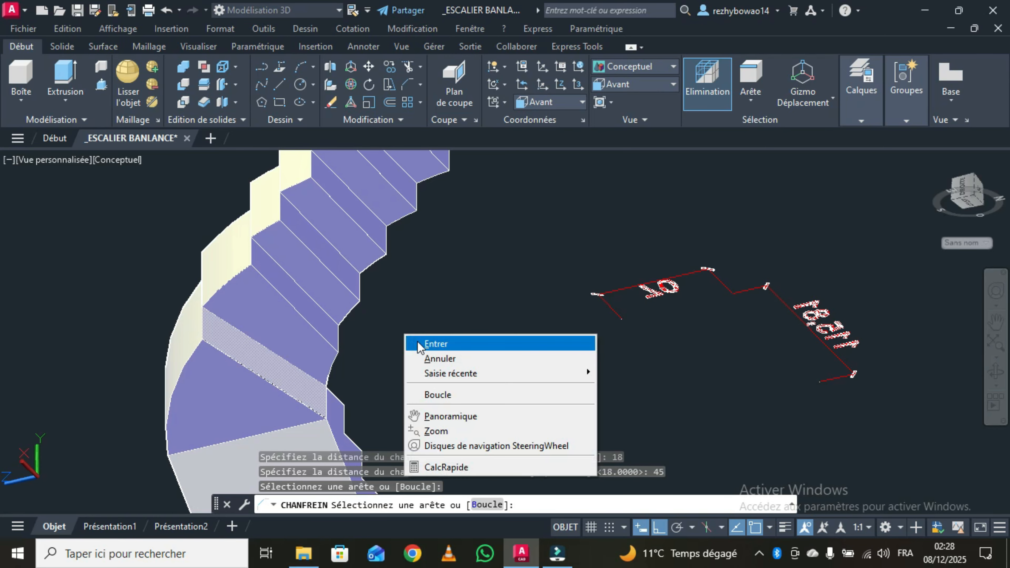
pyautogui.click(445, 351)
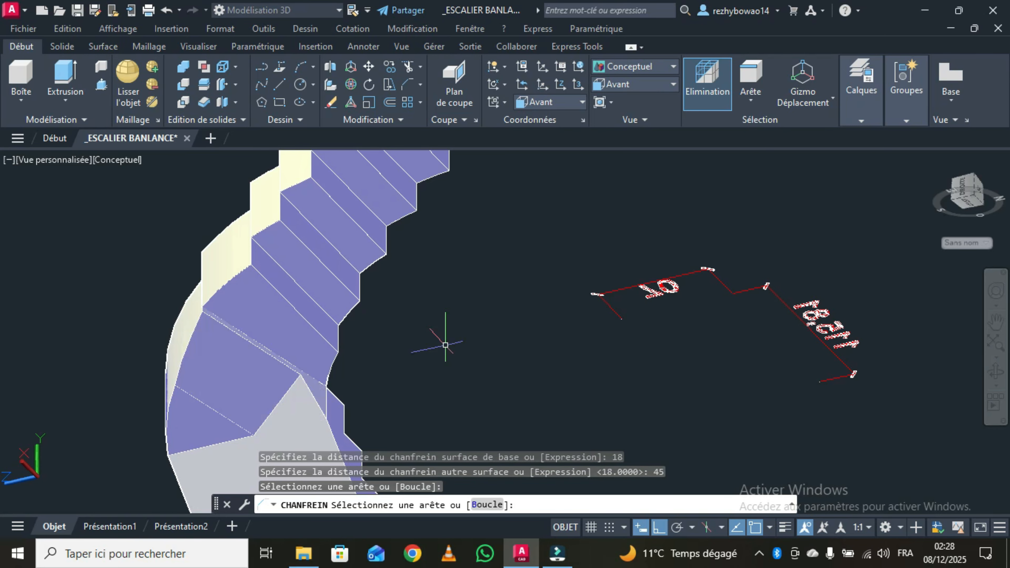
# Step: Chamfer the lower rear edge of the first step above the large curved step, with base-surface distance 18 and other-surface distance 40
pyautogui.click(995, 372)
pyautogui.moveTo(484, 342); pyautogui.dragTo(347, 298)
pyautogui.moveTo(456, 289)
pyautogui.mouseDown()
pyautogui.moveTo(419, 294)
pyautogui.moveTo(474, 291)
pyautogui.mouseUp()
pyautogui.moveTo(433, 270); pyautogui.dragTo(433, 361, button='middle')
pyautogui.moveTo(402, 339); pyautogui.dragTo(462, 295)
pyautogui.rightClick(472, 297)
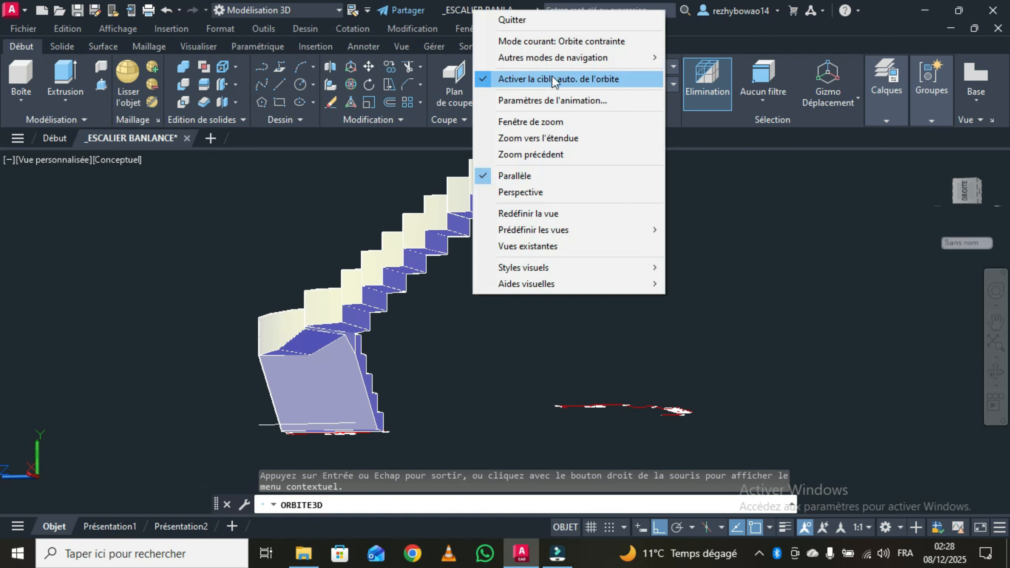
pyautogui.click(533, 21)
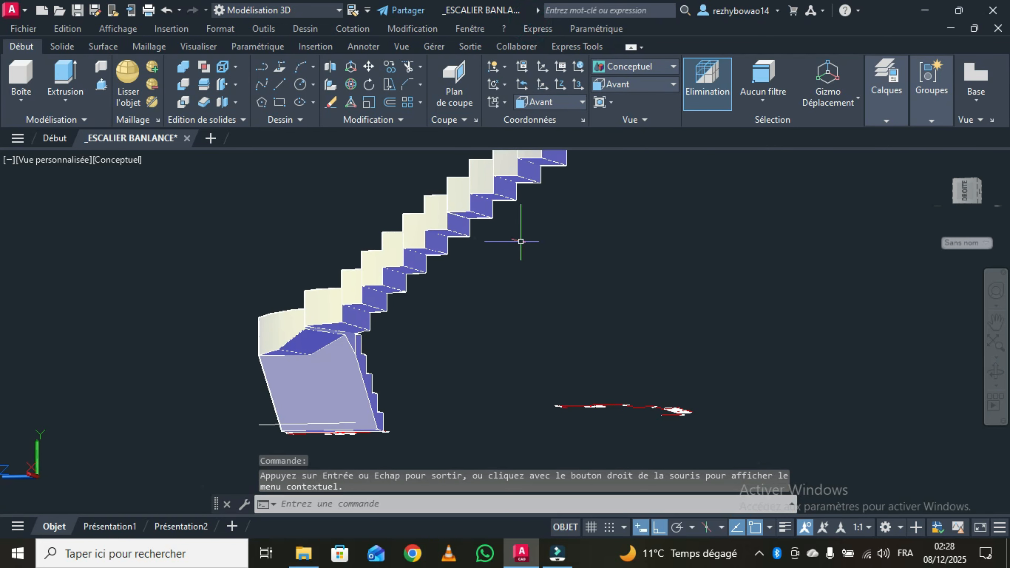
pyautogui.click(408, 84)
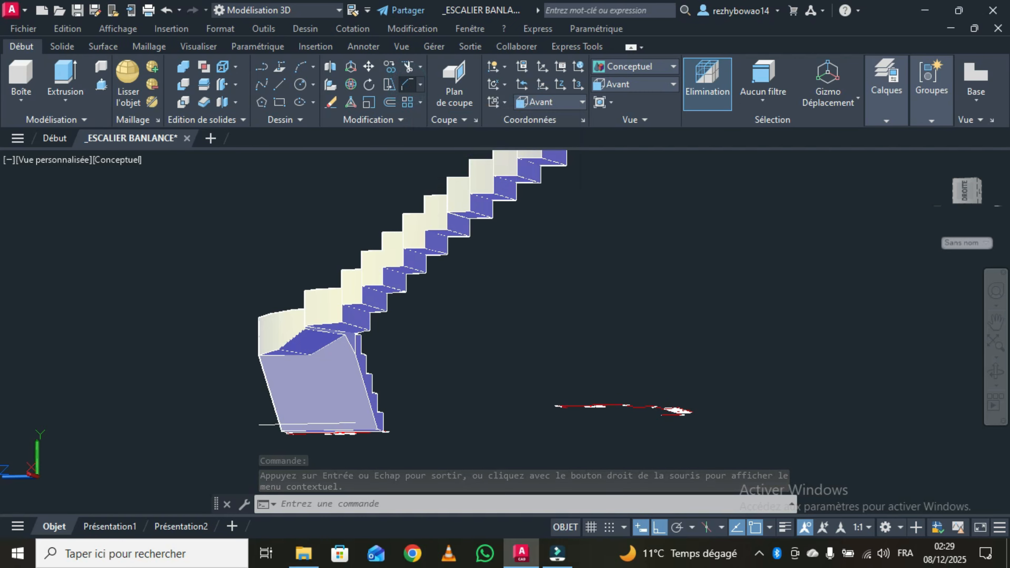
pyautogui.scroll(3, 442, 342)
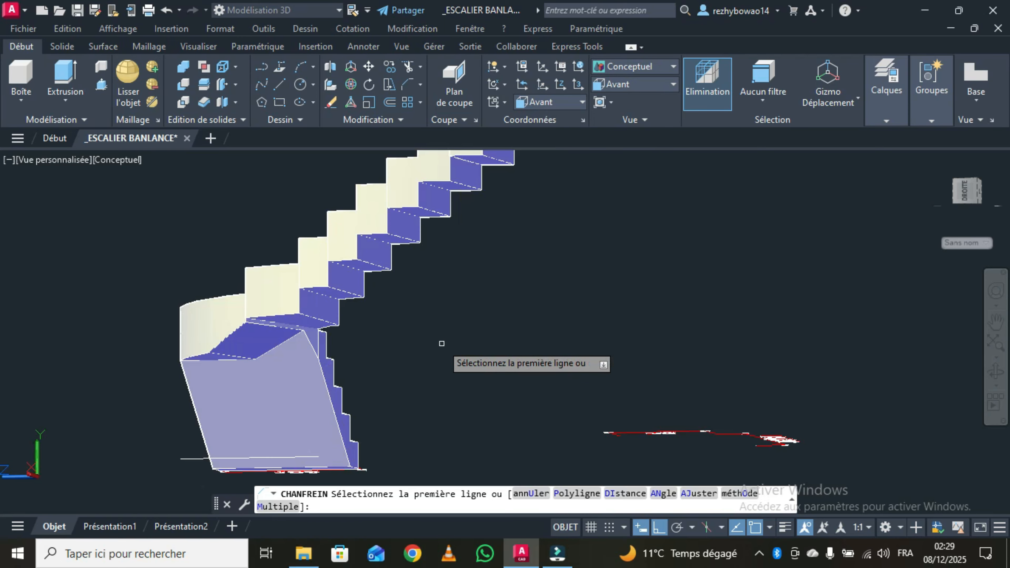
pyautogui.scroll(3, 320, 324)
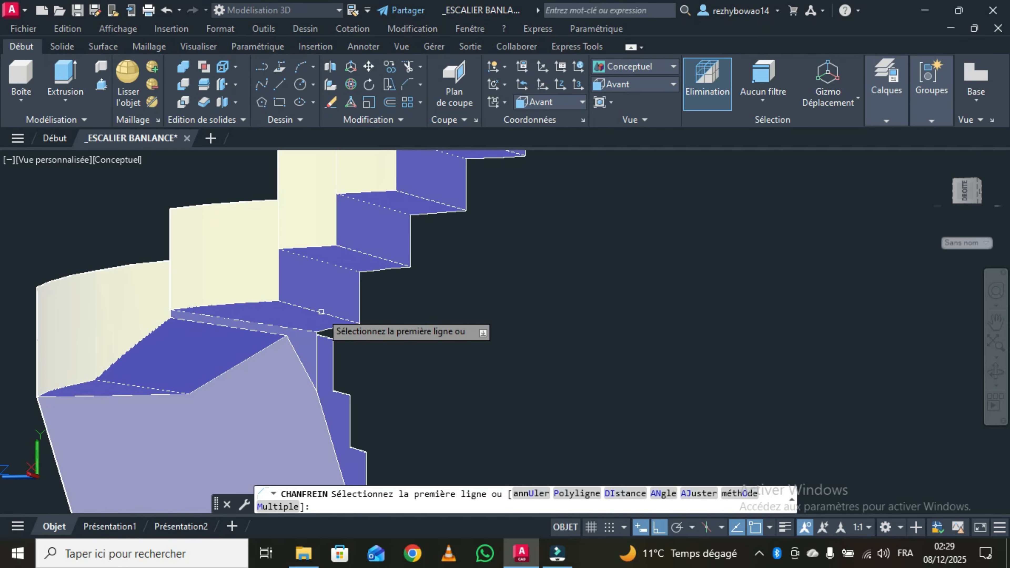
pyautogui.click(321, 312)
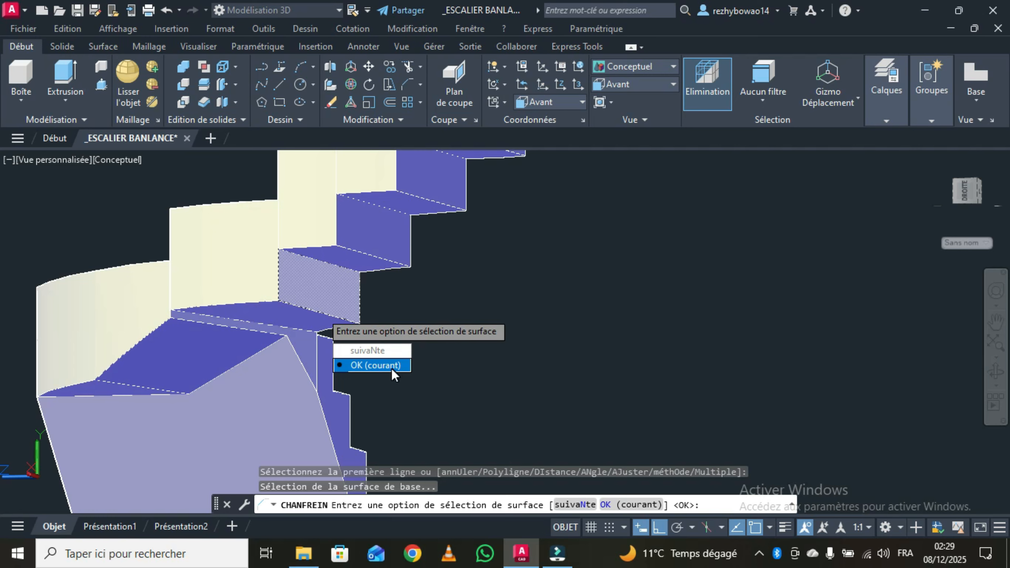
pyautogui.click(366, 367)
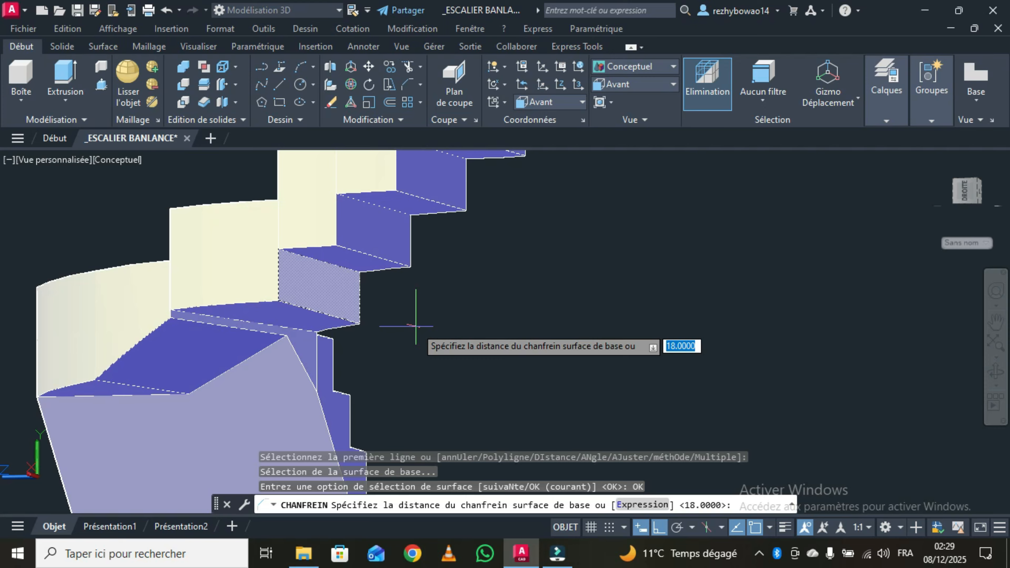
pyautogui.press('Return')
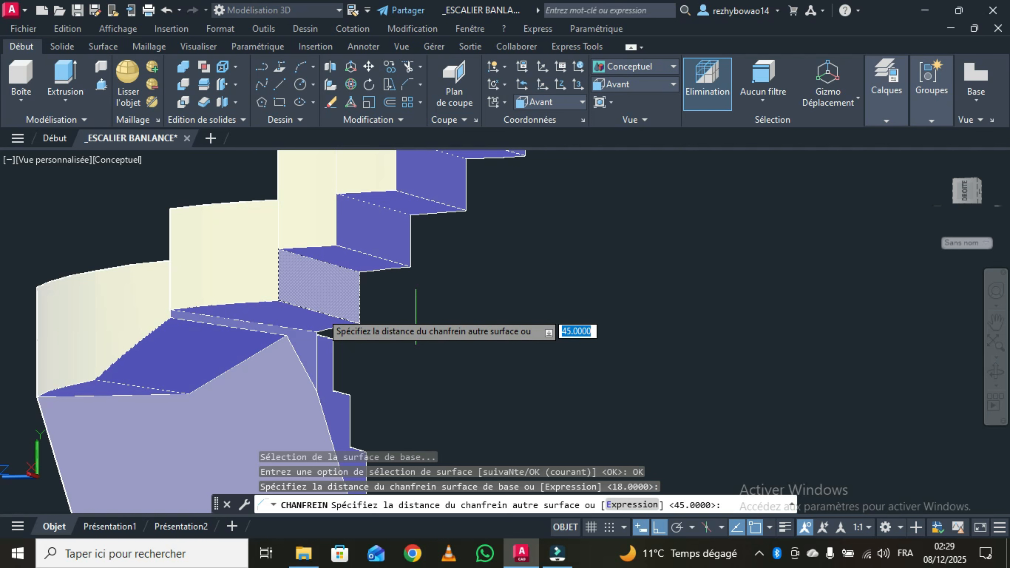
pyautogui.write('40')
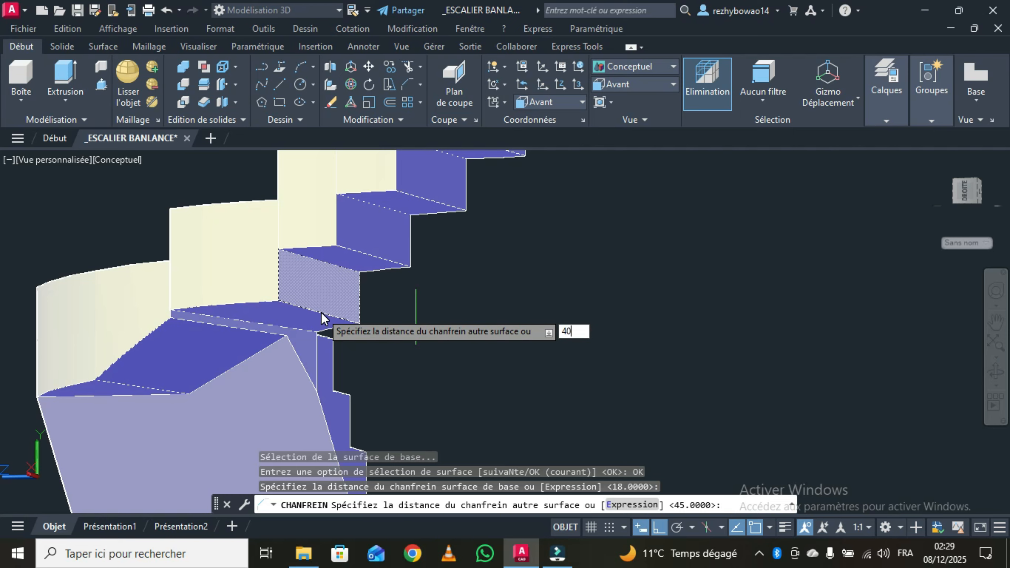
pyautogui.press('Return')
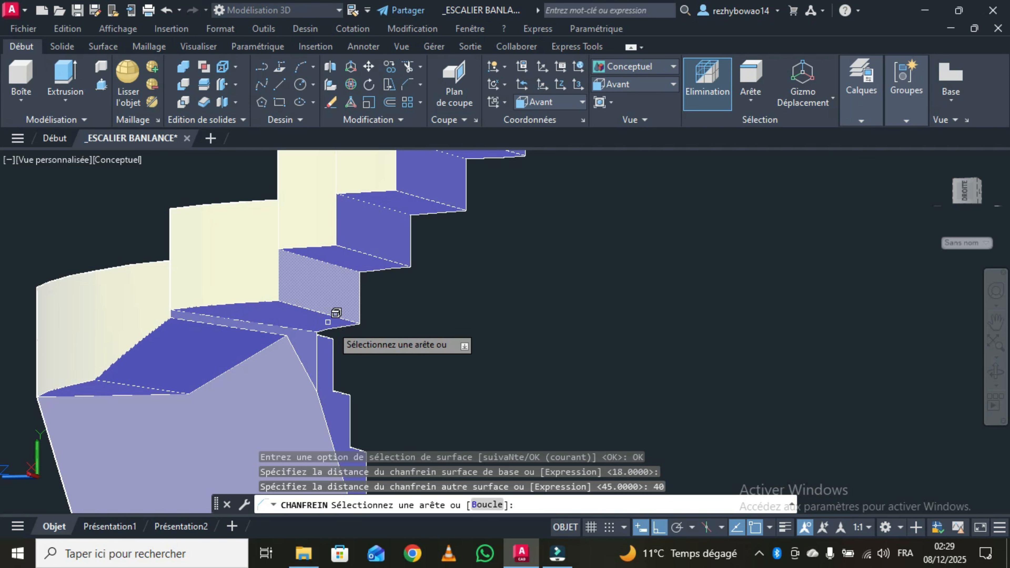
pyautogui.click(324, 313)
pyautogui.press('Return')
pyautogui.scroll(-2, 414, 312)
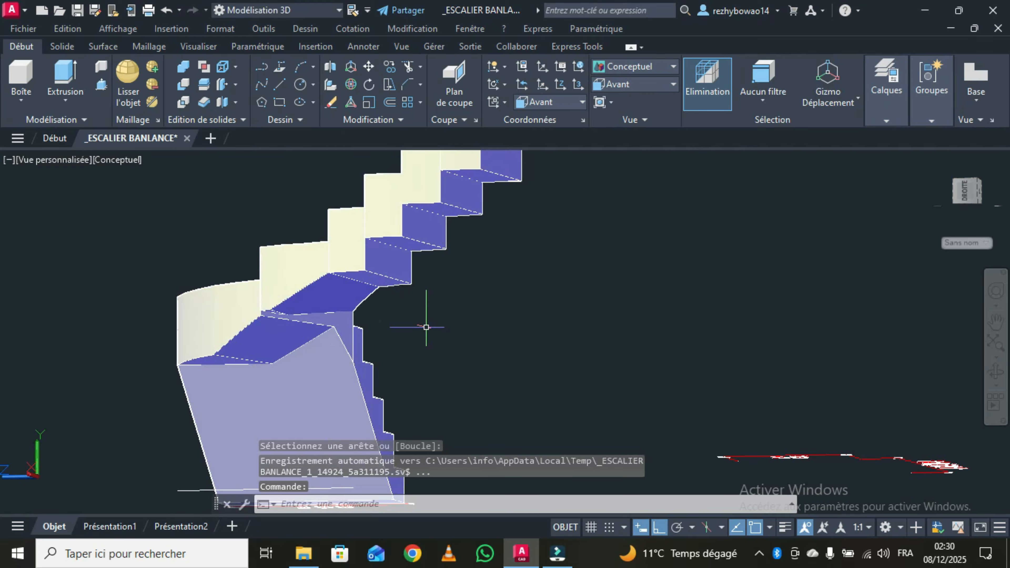
# Step: Chamfer the lower rear edge of the second step above the large curved step, with base-surface and other-surface distances of 18
pyautogui.click(995, 374)
pyautogui.moveTo(451, 338)
pyautogui.mouseDown()
pyautogui.moveTo(504, 345)
pyautogui.moveTo(462, 344)
pyautogui.moveTo(437, 279)
pyautogui.moveTo(504, 376)
pyautogui.moveTo(480, 343)
pyautogui.moveTo(481, 315)
pyautogui.moveTo(455, 343)
pyautogui.mouseUp()
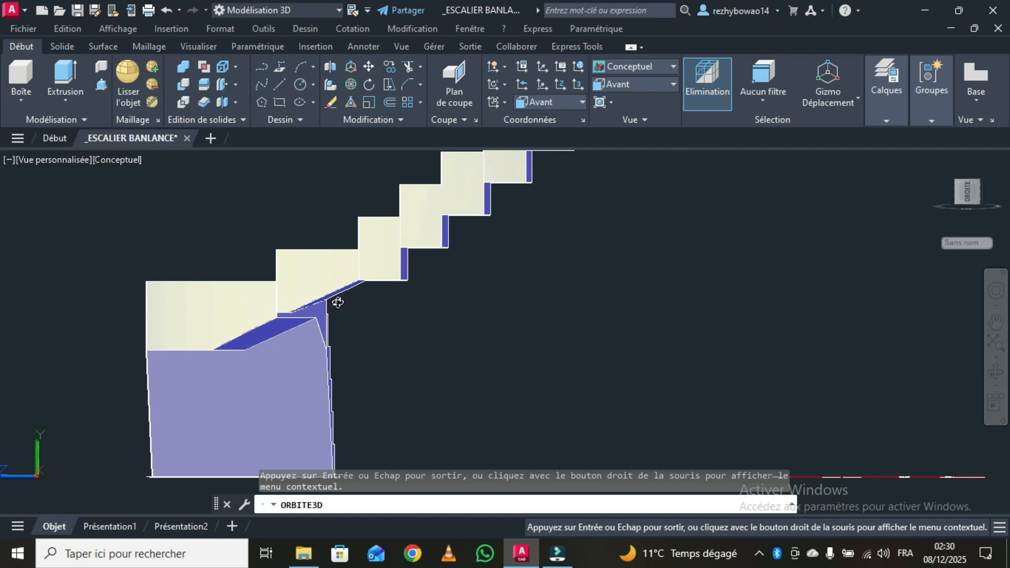
pyautogui.moveTo(413, 262); pyautogui.dragTo(322, 352, button='middle')
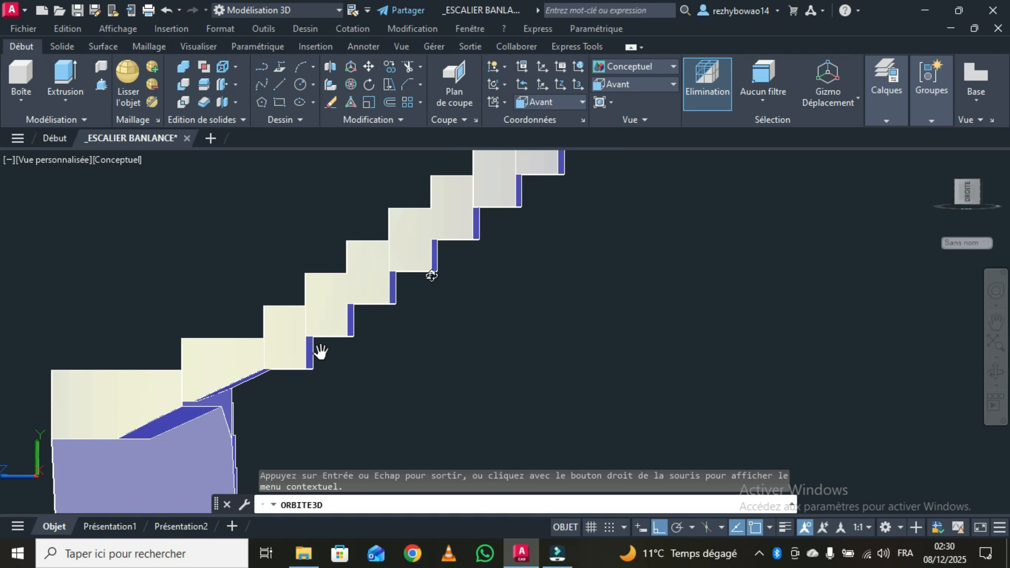
pyautogui.moveTo(591, 344); pyautogui.dragTo(488, 319)
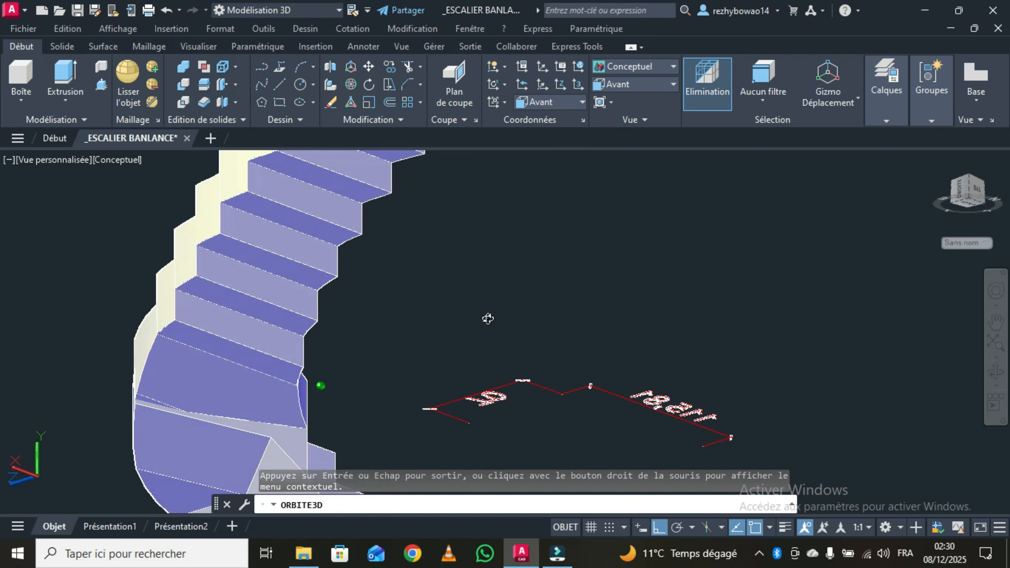
pyautogui.moveTo(435, 354); pyautogui.dragTo(439, 338, button='middle')
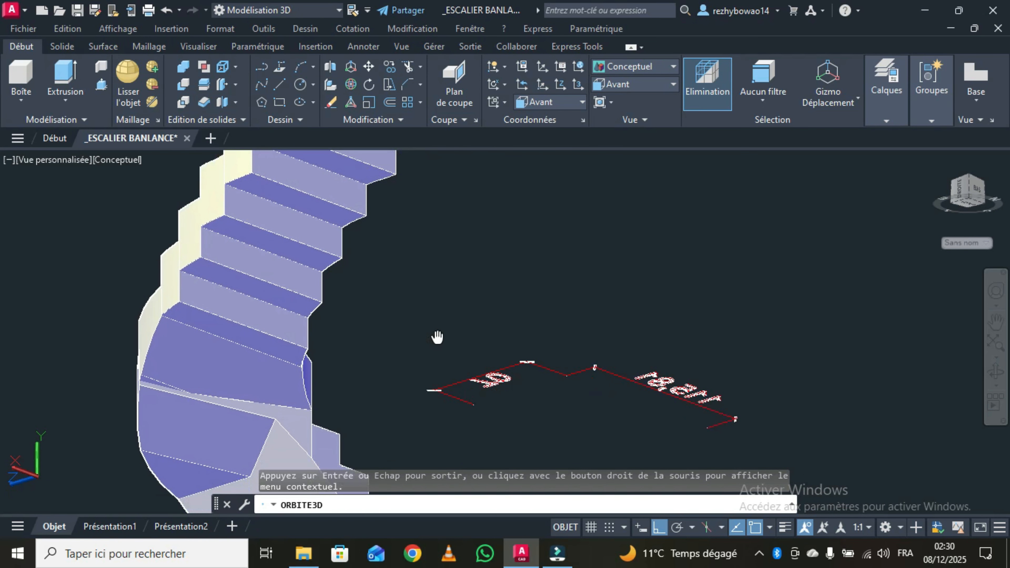
pyautogui.rightClick(453, 265)
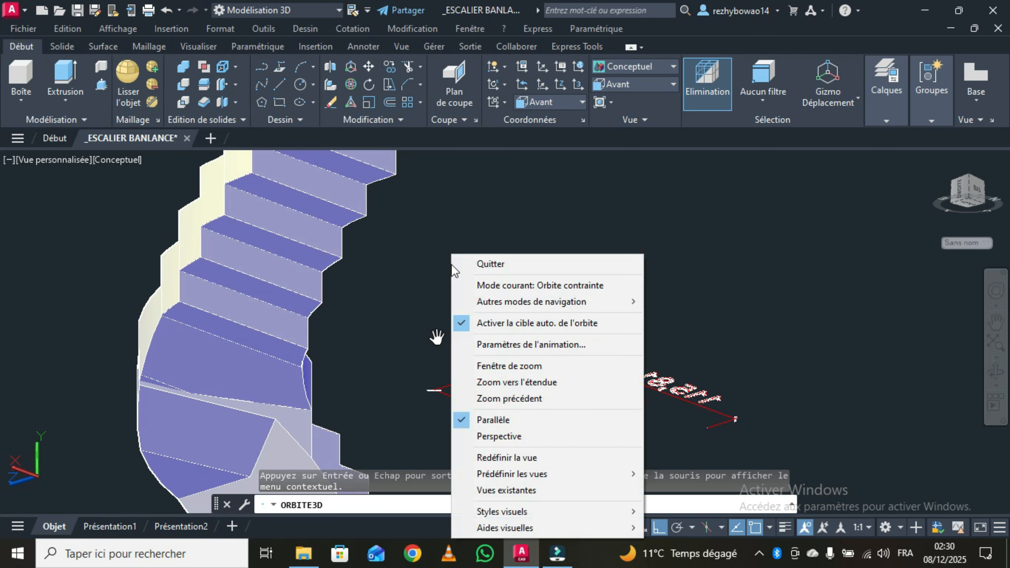
pyautogui.click(500, 264)
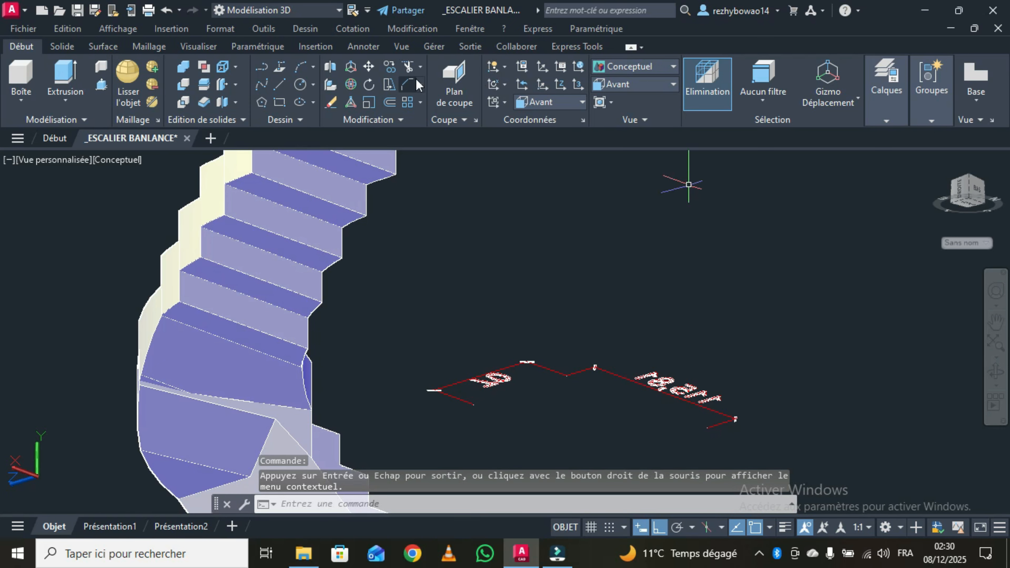
pyautogui.click(406, 83)
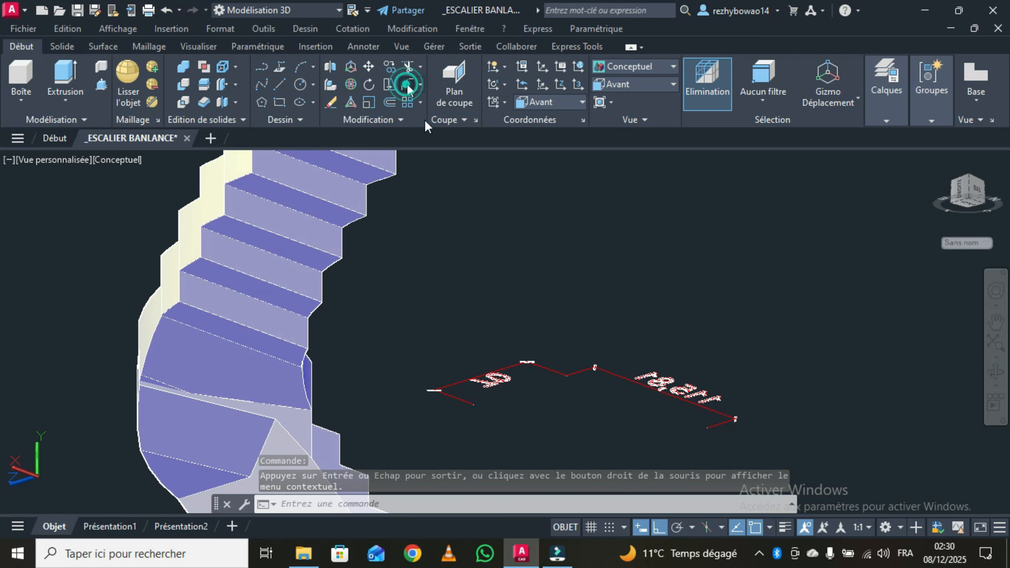
pyautogui.click(261, 332)
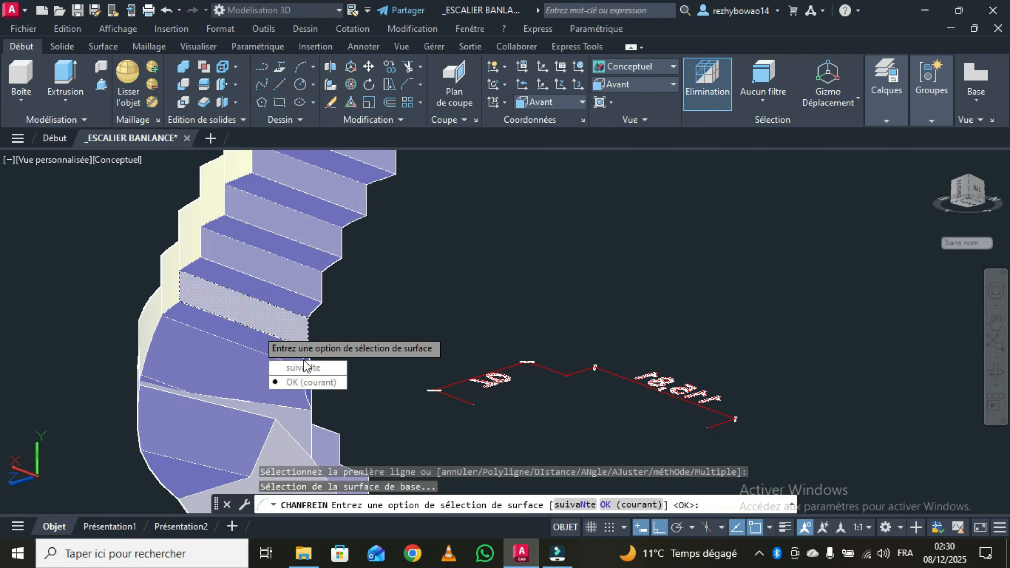
pyautogui.click(316, 382)
pyautogui.press('Return')
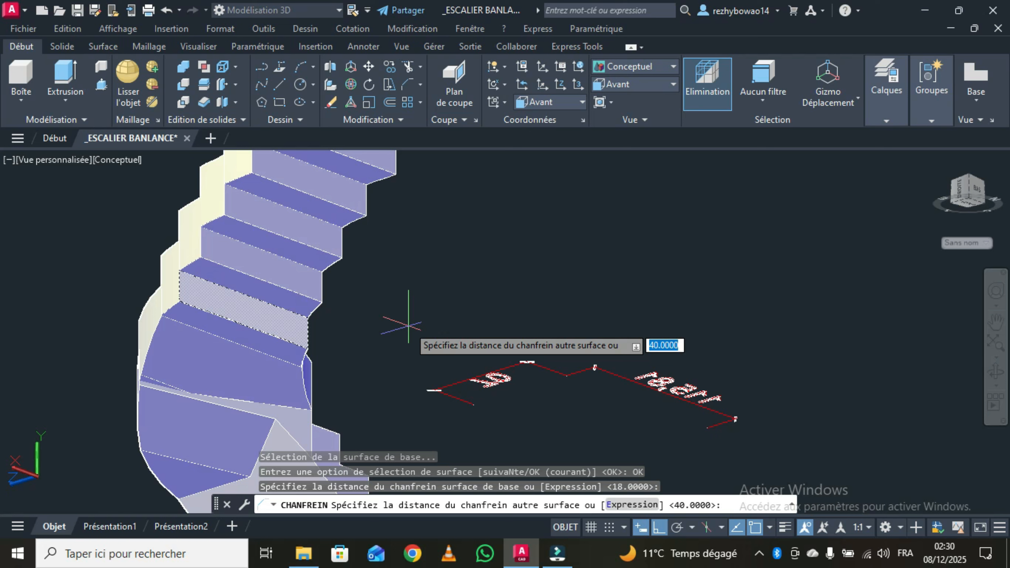
pyautogui.write('18')
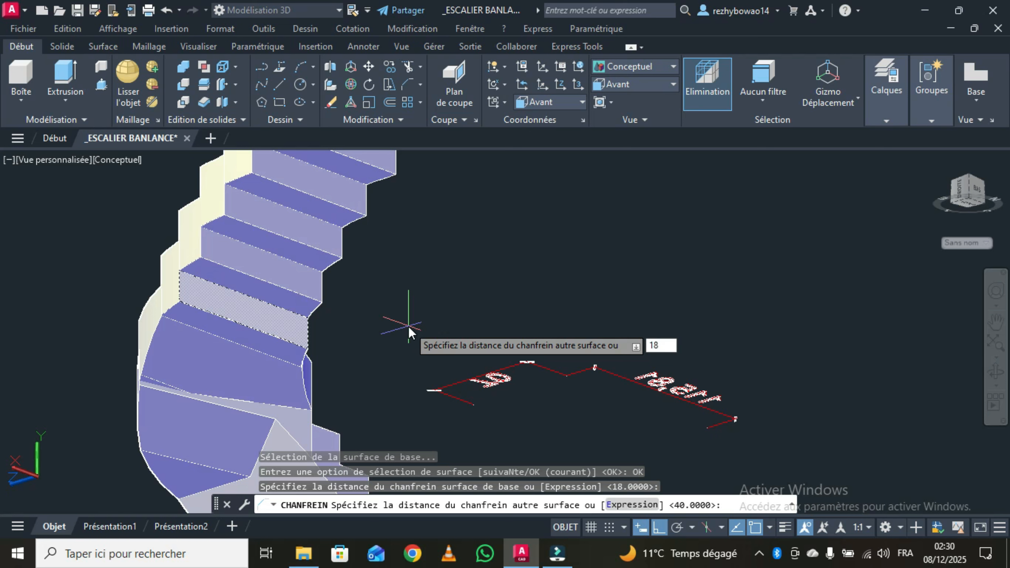
pyautogui.press('Return')
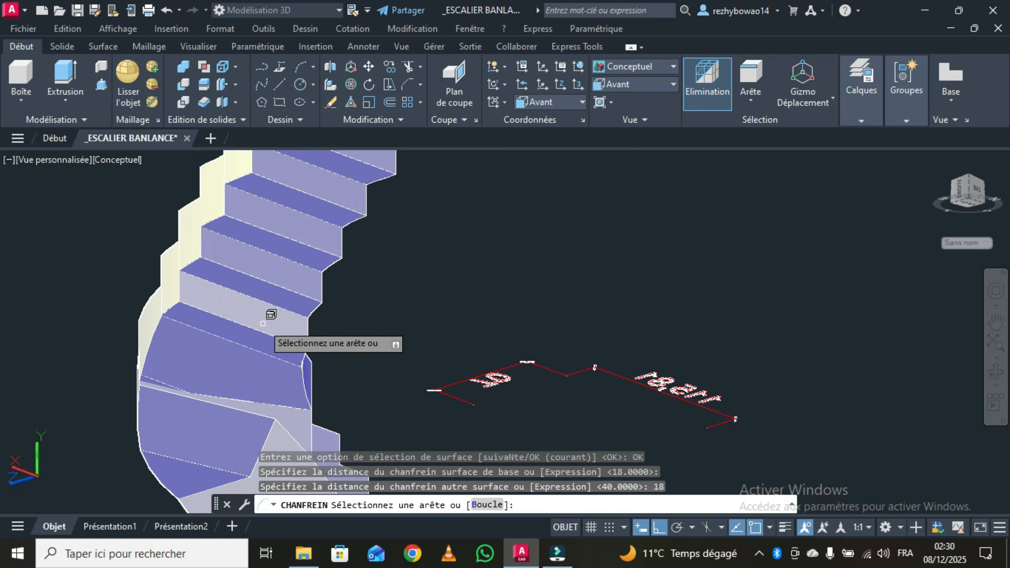
pyautogui.click(258, 330)
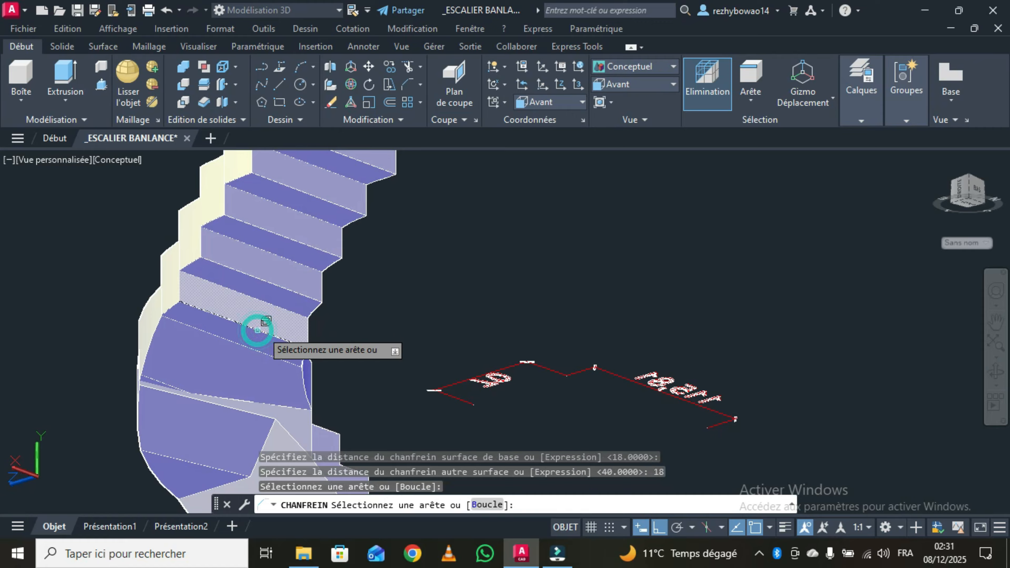
pyautogui.rightClick(412, 298)
pyautogui.click(441, 308)
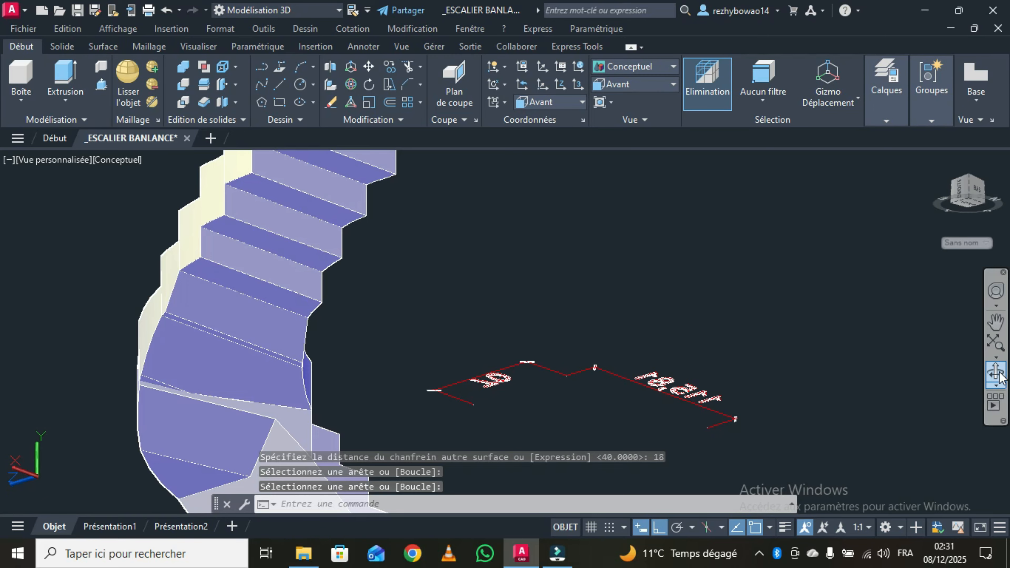
# Step: Chamfer the lower rear edge of the third step above the large curved step, keeping both distances at 18
pyautogui.click(1001, 375)
pyautogui.moveTo(507, 271); pyautogui.dragTo(540, 289)
pyautogui.moveTo(449, 271); pyautogui.dragTo(275, 269)
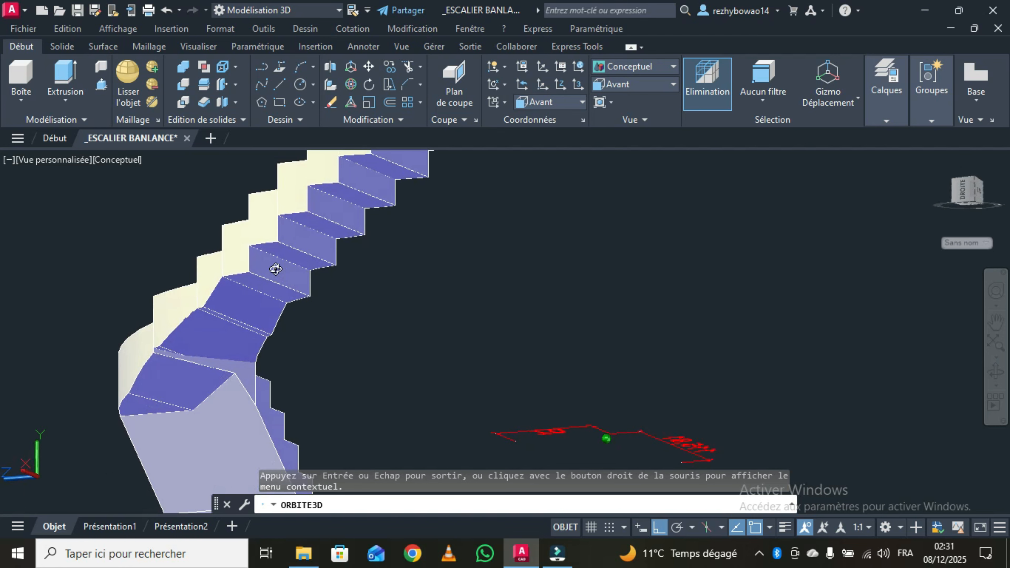
pyautogui.click(407, 83)
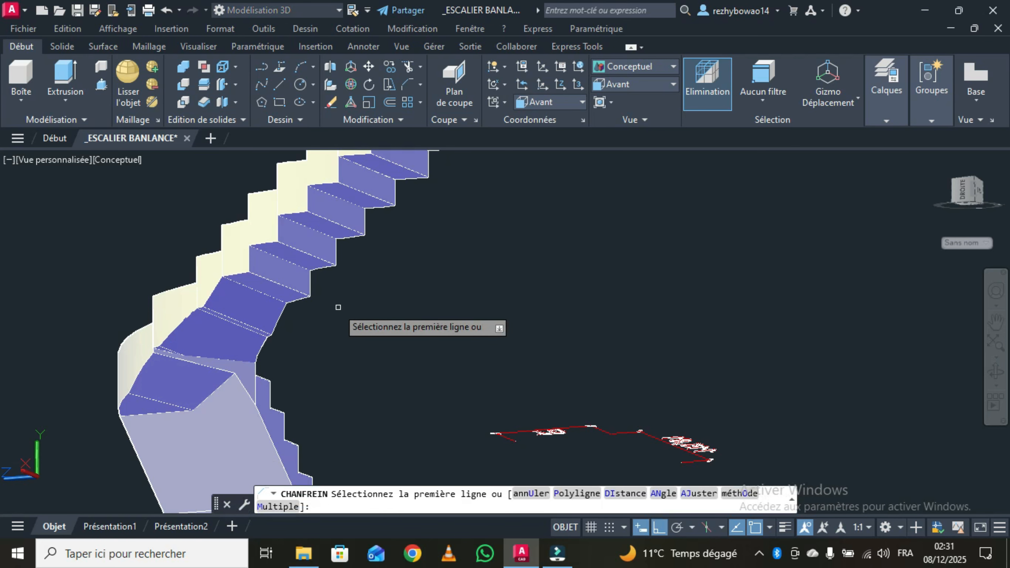
pyautogui.click(286, 292)
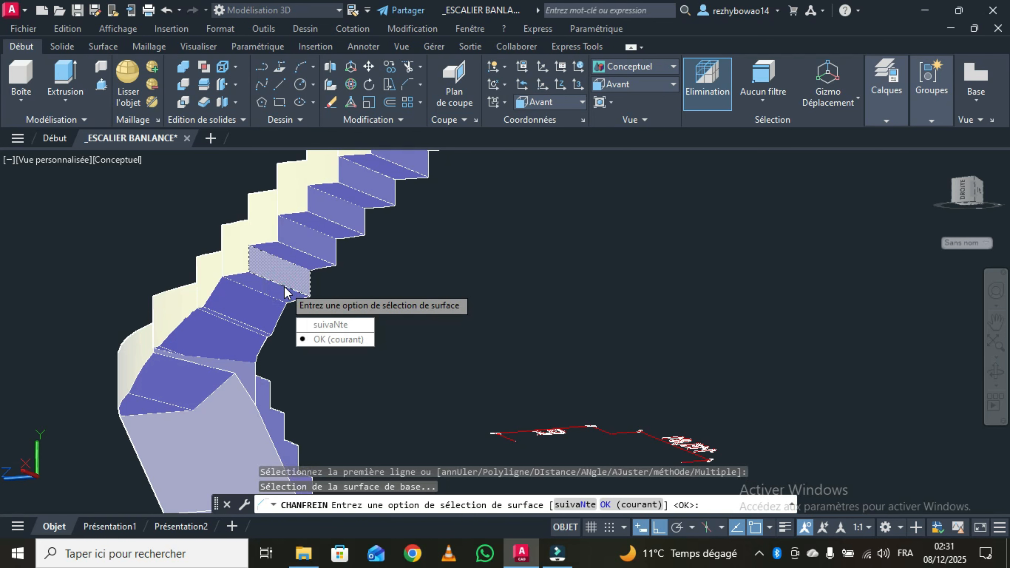
pyautogui.click(334, 339)
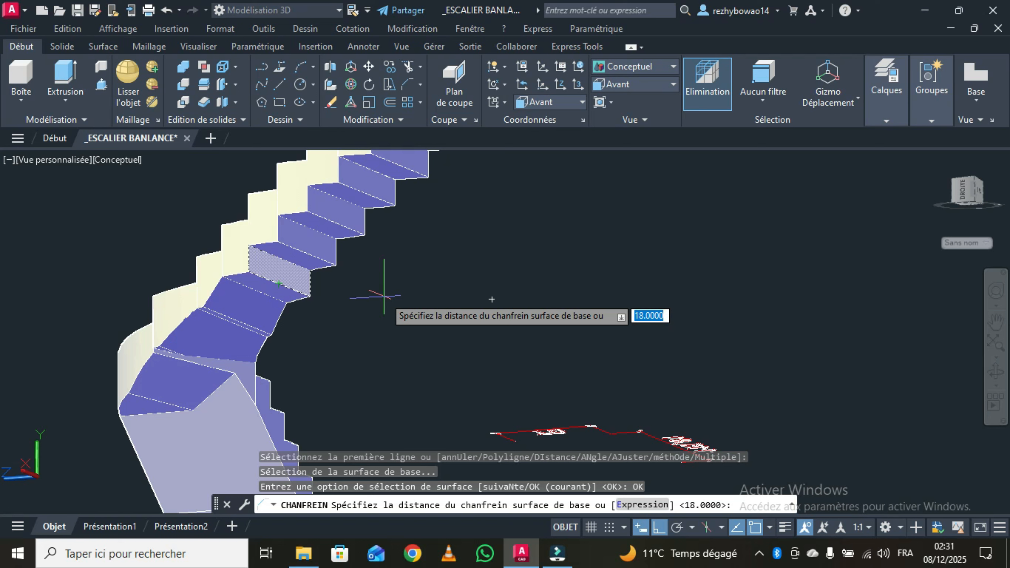
pyautogui.press('Return')
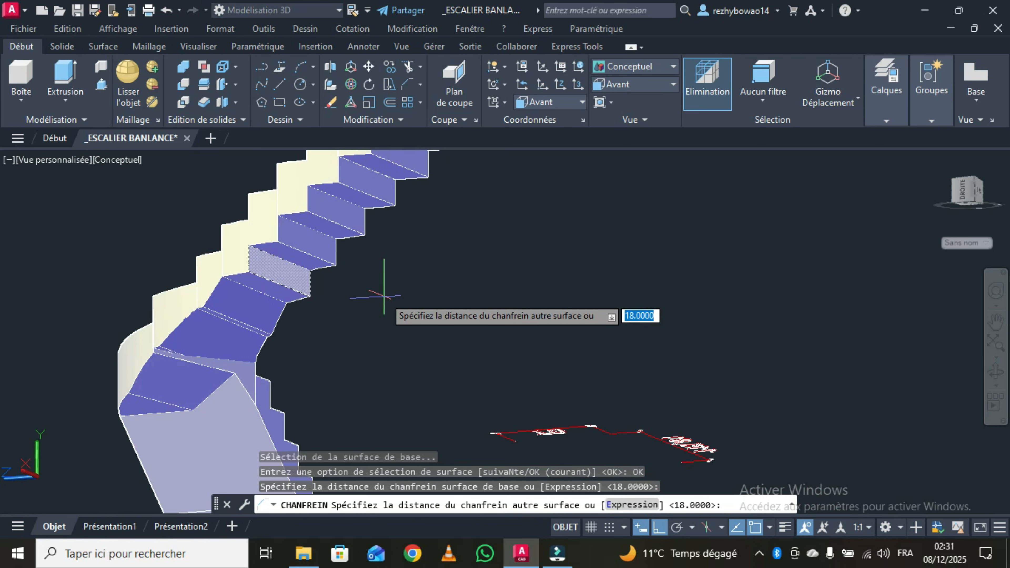
pyautogui.press('Return')
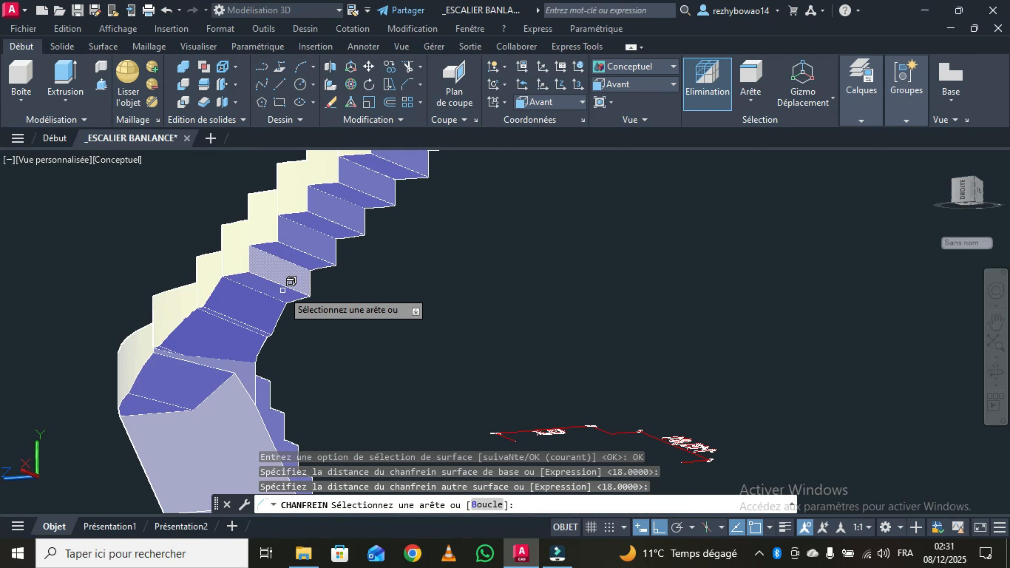
pyautogui.click(283, 283)
pyautogui.rightClick(398, 292)
pyautogui.click(428, 299)
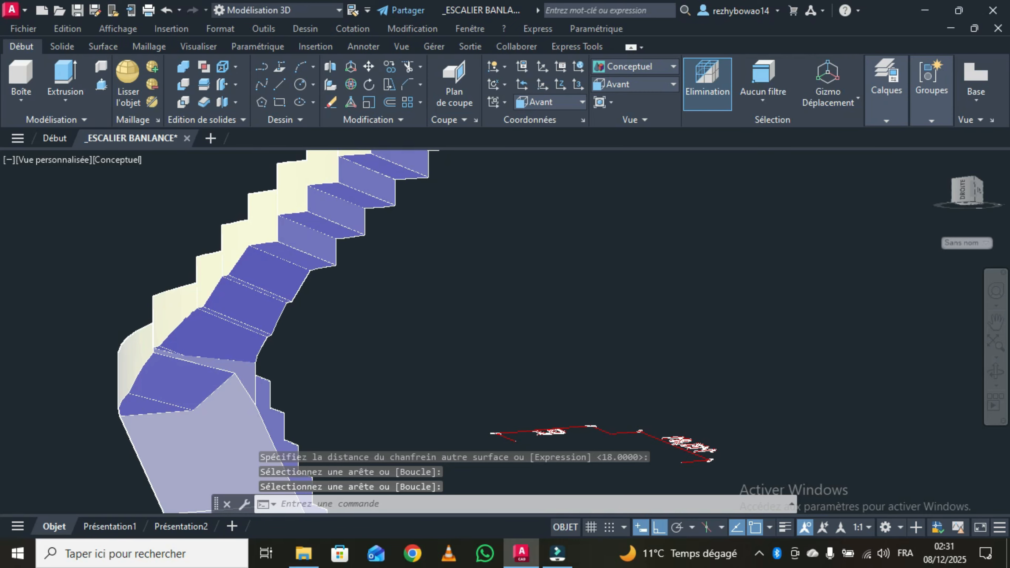
# Step: Chamfer the lower rear edge of the fourth step above the large curved step, keeping both distances at 18
pyautogui.scroll(-2, 414, 299)
pyautogui.moveTo(433, 292); pyautogui.dragTo(425, 299, button='middle')
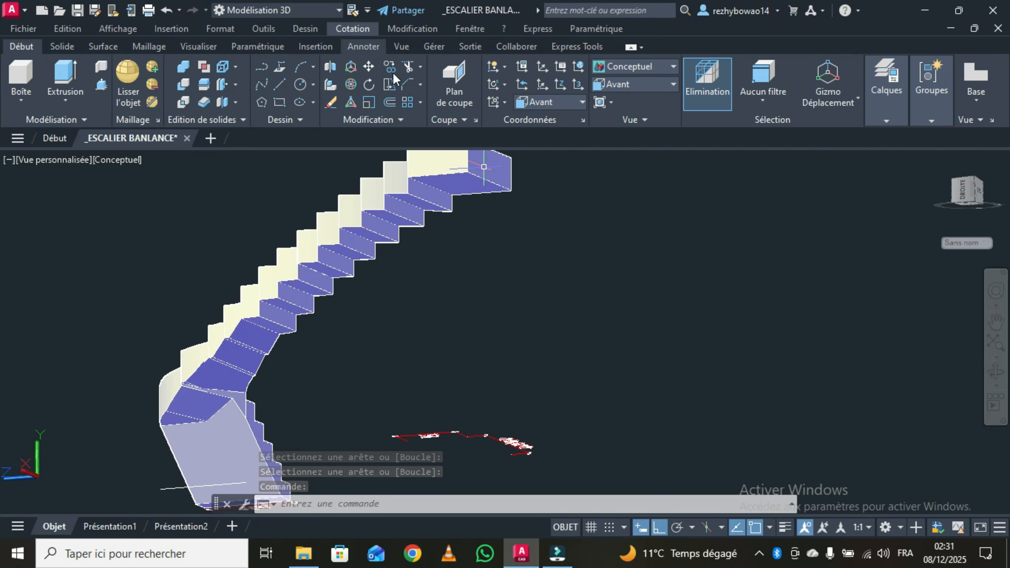
pyautogui.click(405, 84)
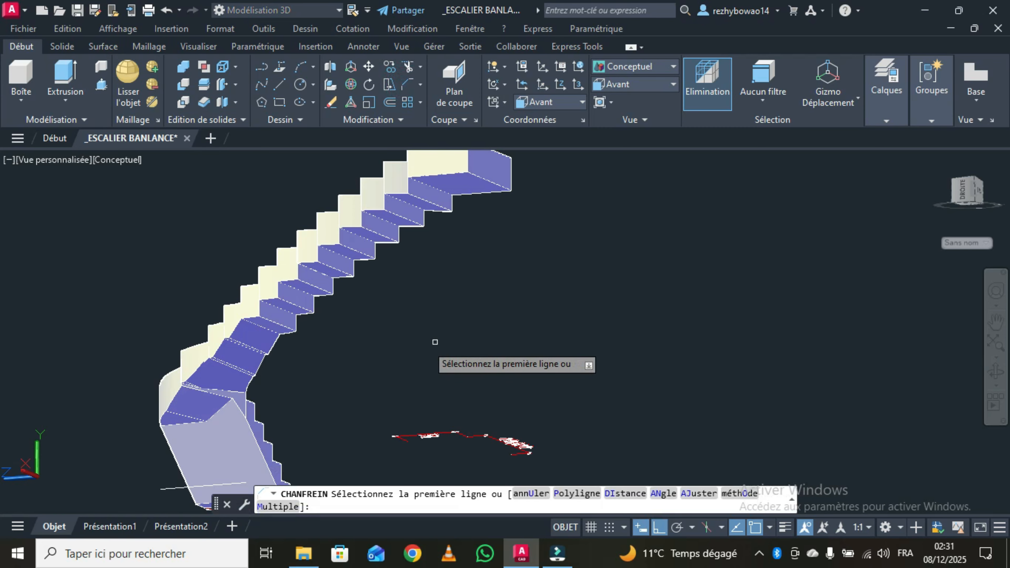
pyautogui.scroll(3, 281, 319)
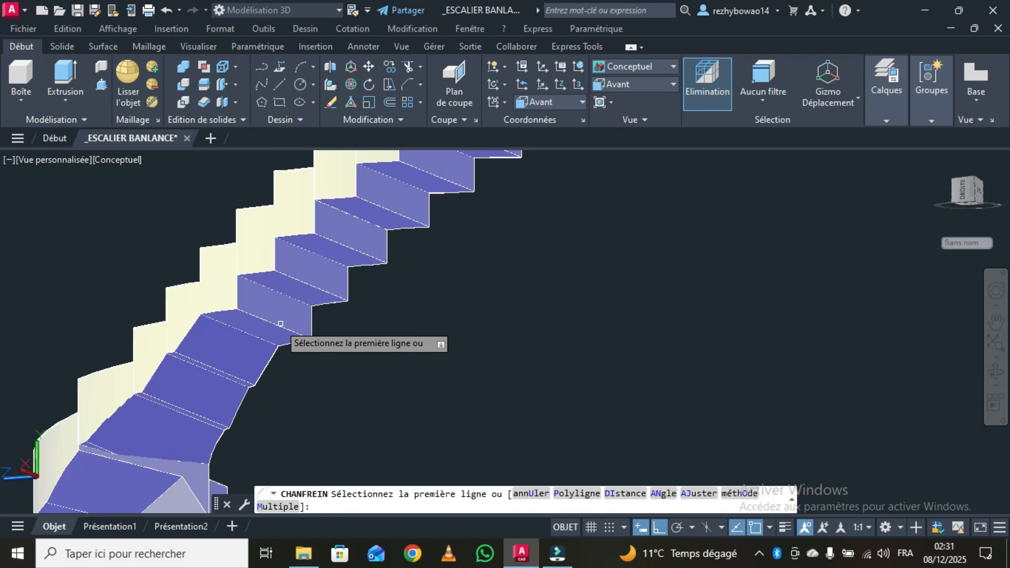
pyautogui.click(272, 323)
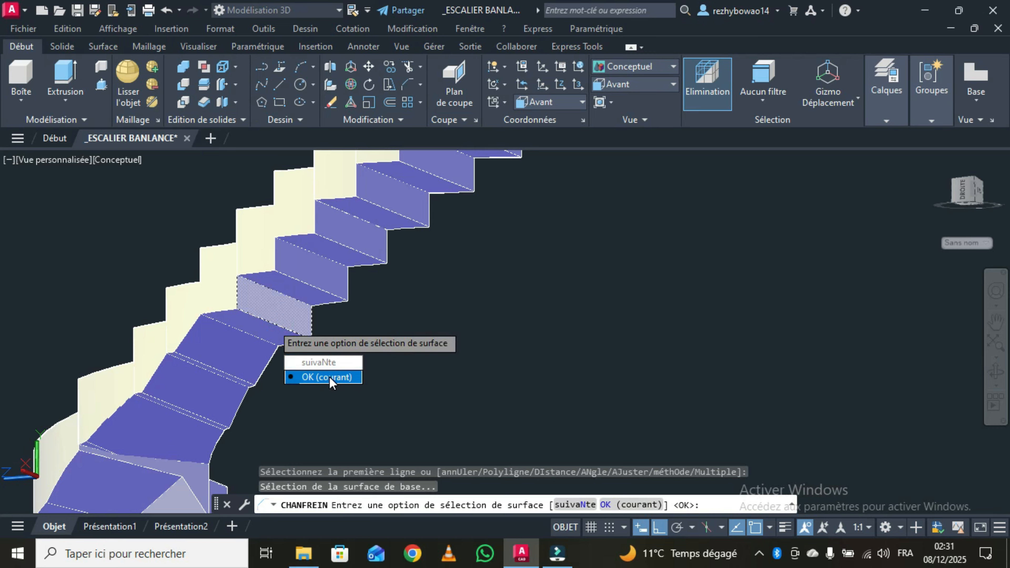
pyautogui.click(328, 377)
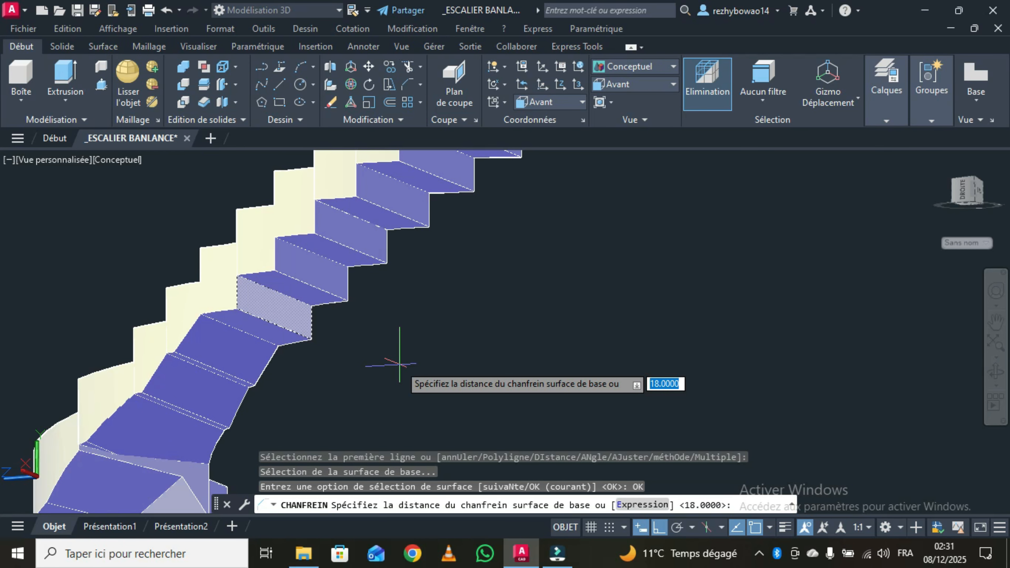
pyautogui.press('Return')
pyautogui.press('Return')
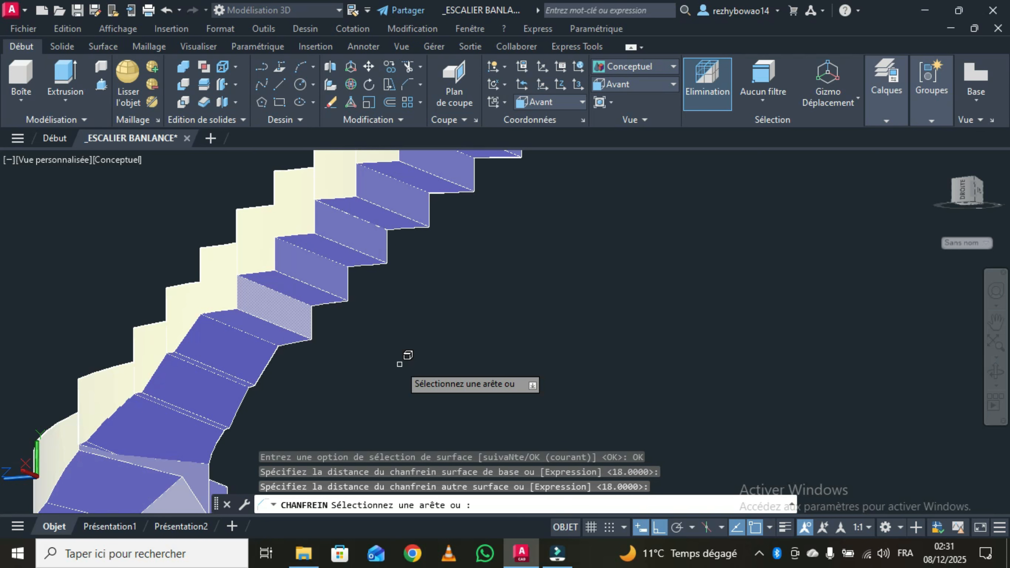
pyautogui.click(263, 326)
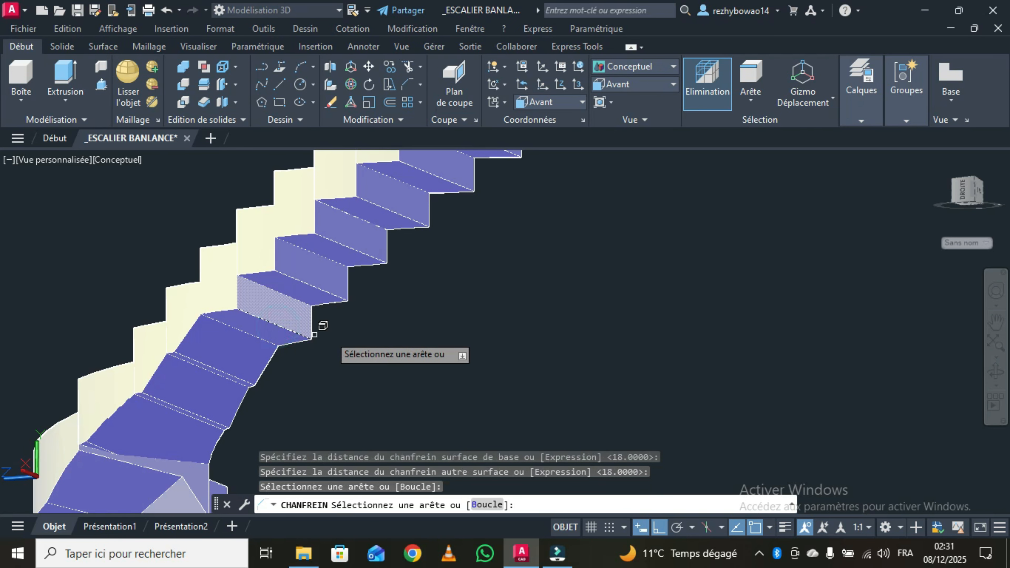
pyautogui.rightClick(342, 342)
pyautogui.click(362, 345)
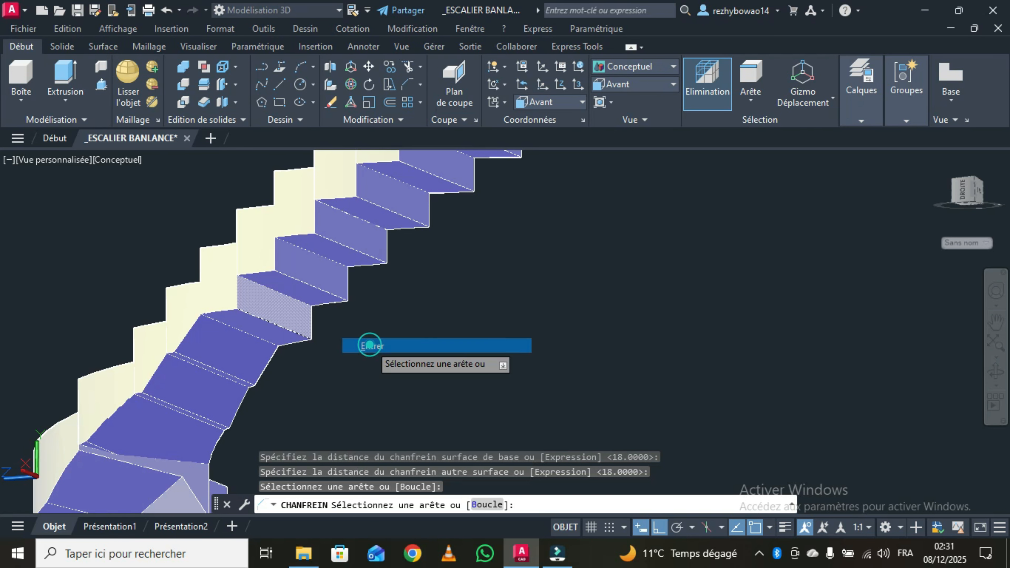
# Step: Chamfer the lower rear edge of the fifth step above the large curved step, keeping both distances at 18
pyautogui.rightClick(405, 325)
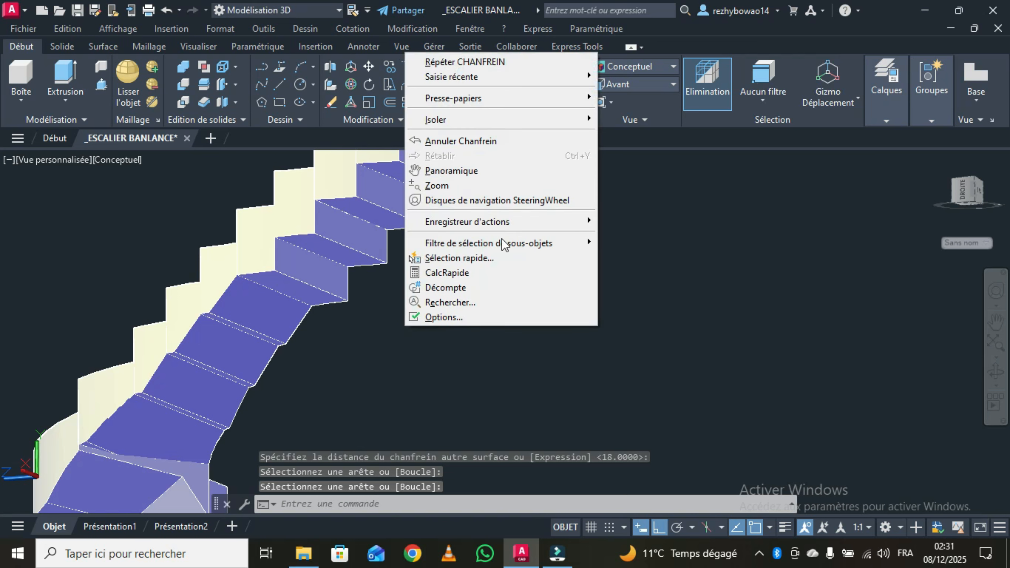
pyautogui.click(494, 65)
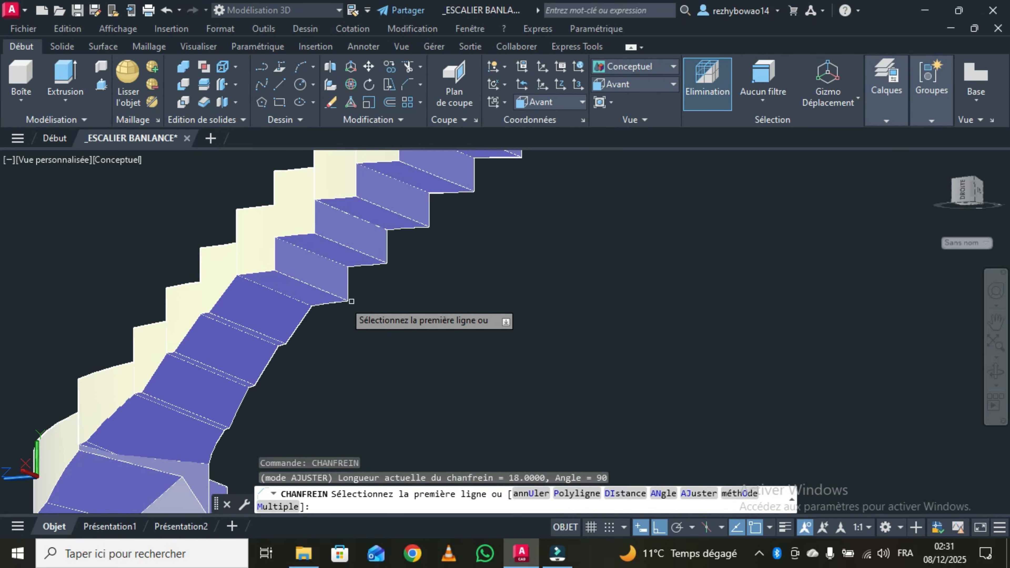
pyautogui.click(326, 302)
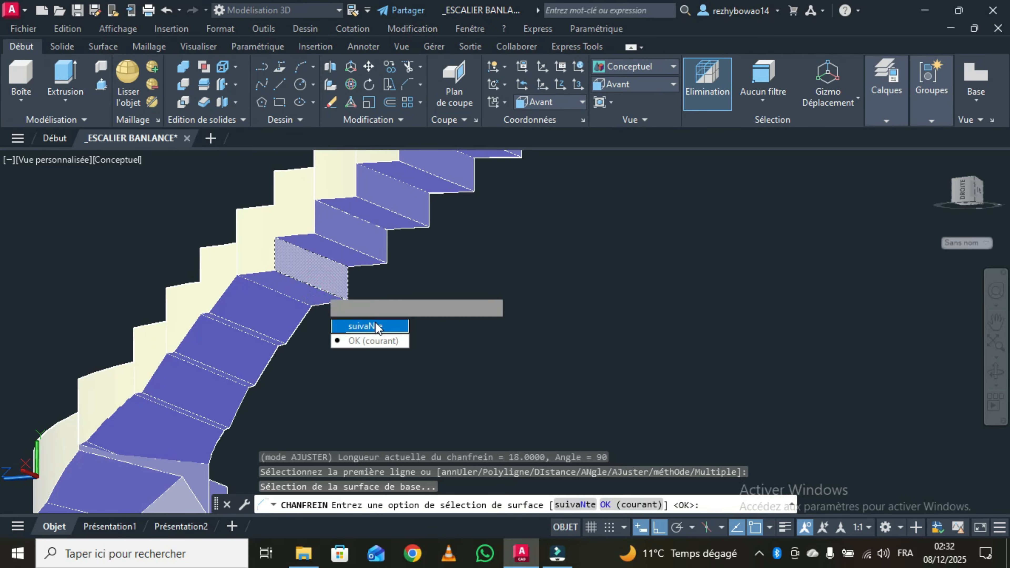
pyautogui.click(372, 340)
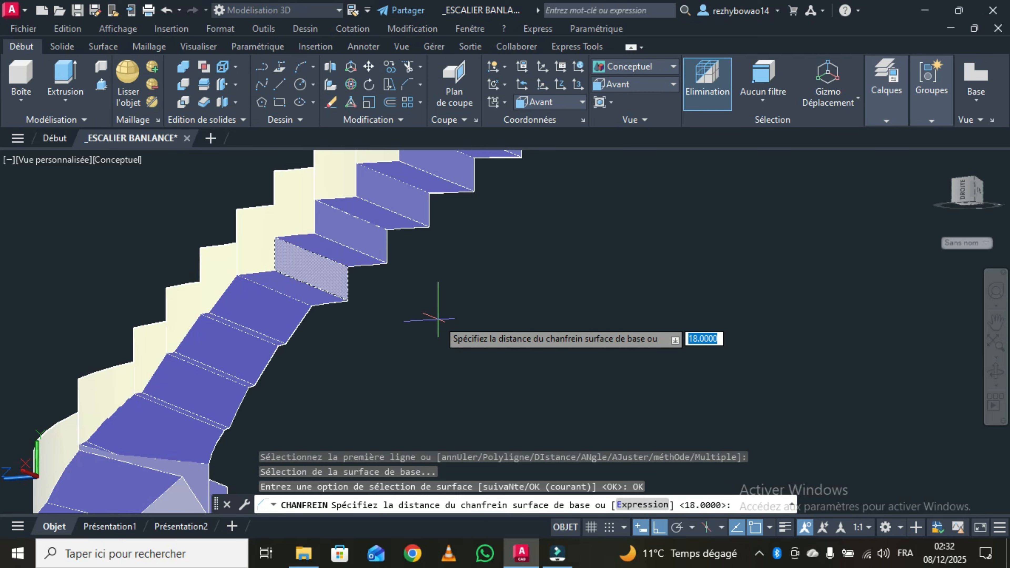
pyautogui.press('Return')
pyautogui.press('Return')
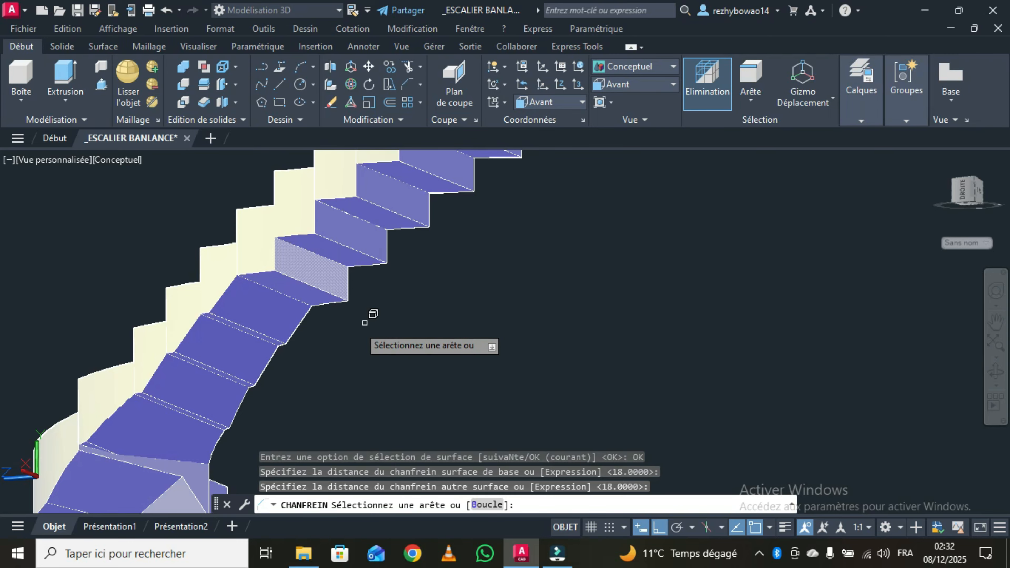
pyautogui.click(314, 287)
pyautogui.rightClick(407, 318)
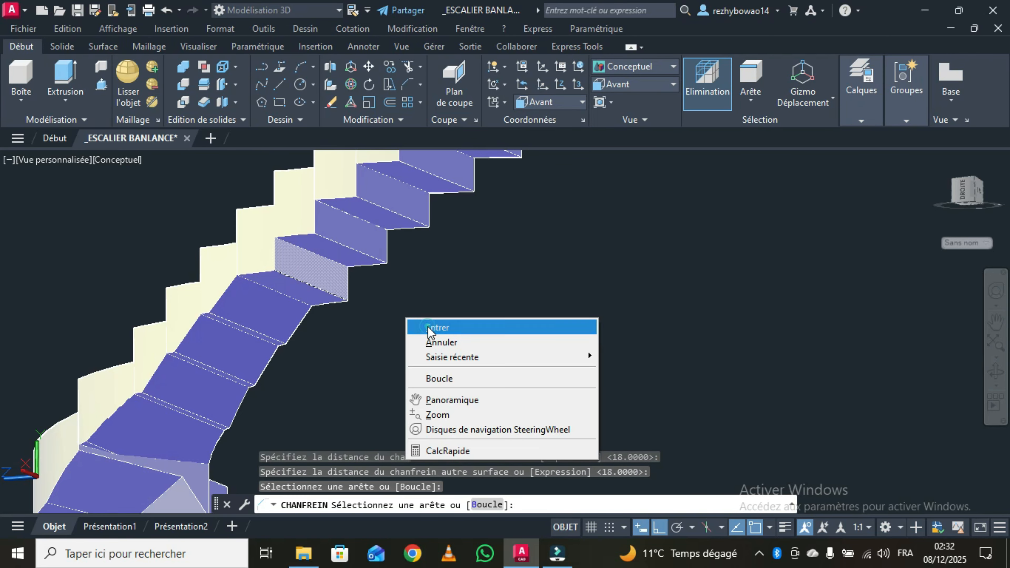
pyautogui.click(427, 328)
# Step: Chamfer the lower rear edge of the sixth step above the large curved step, keeping both distances at 18
pyautogui.scroll(-3, 402, 304)
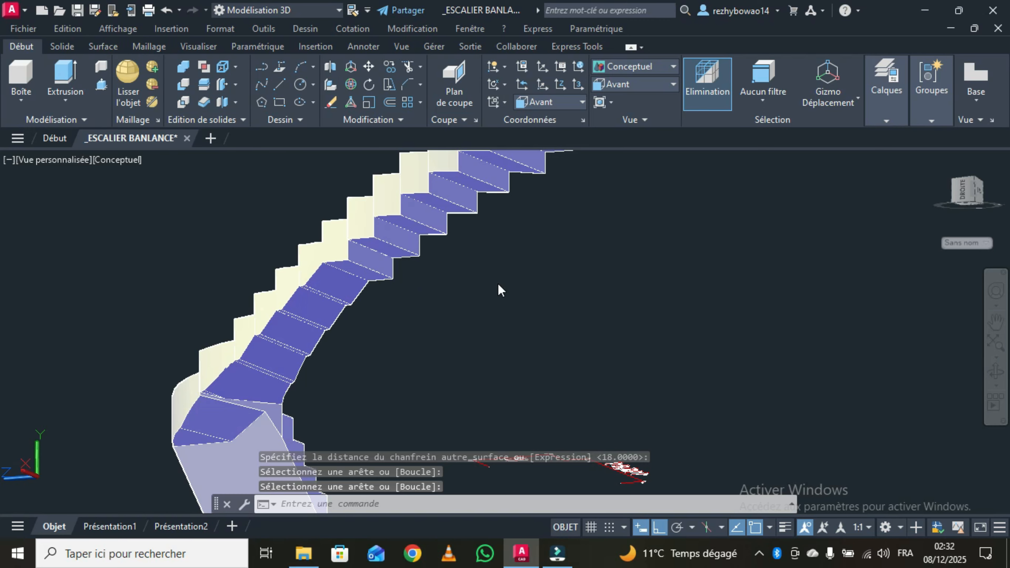
pyautogui.rightClick(500, 289)
pyautogui.click(517, 18)
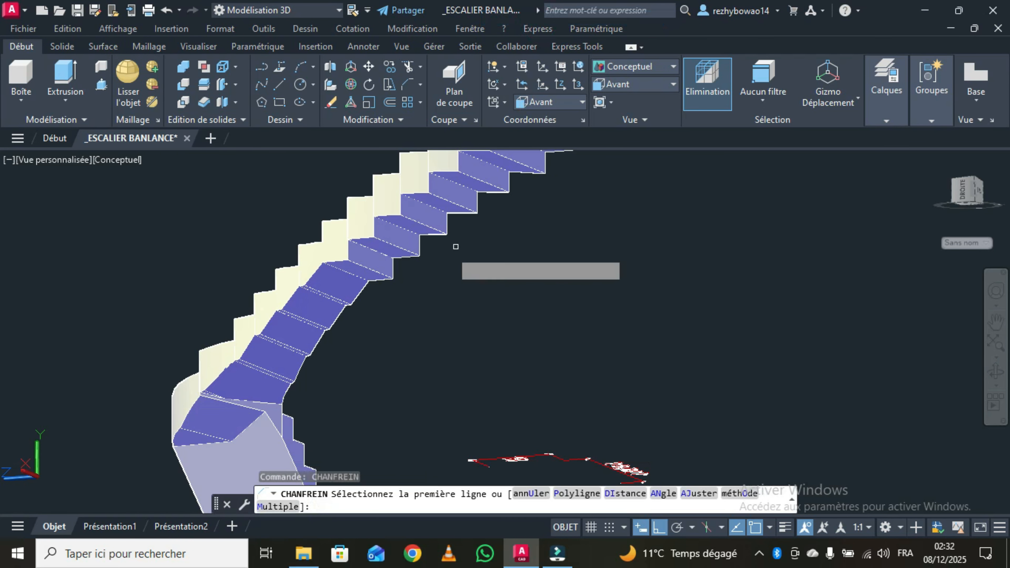
pyautogui.scroll(3, 397, 271)
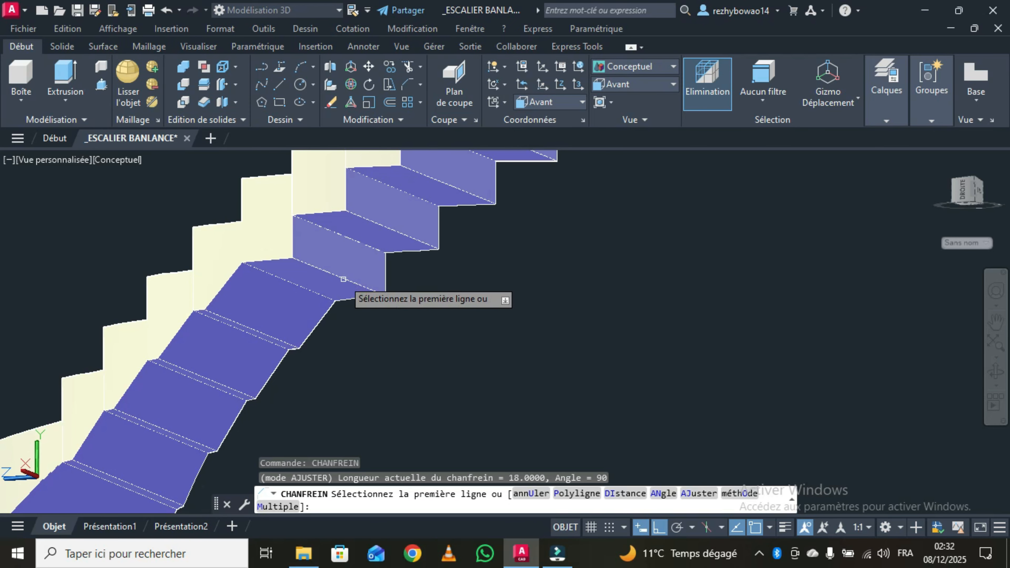
pyautogui.click(347, 281)
pyautogui.click(393, 332)
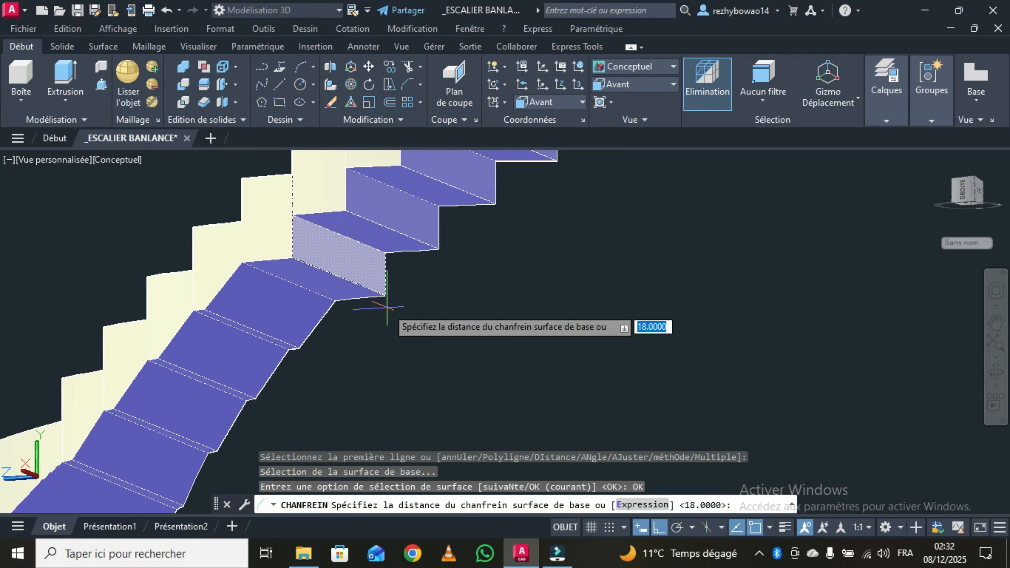
pyautogui.press('Return')
pyautogui.press('Return')
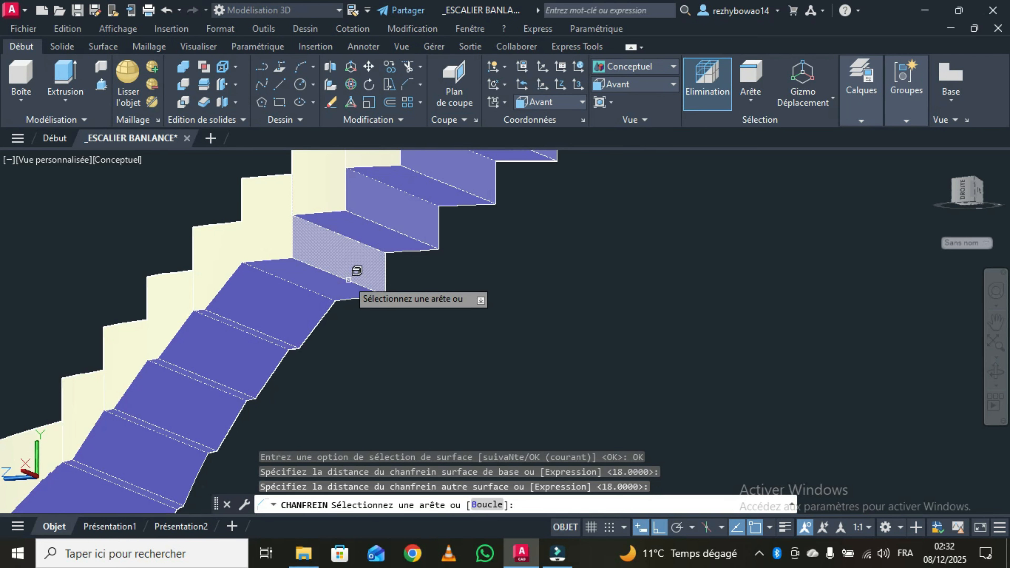
pyautogui.click(347, 279)
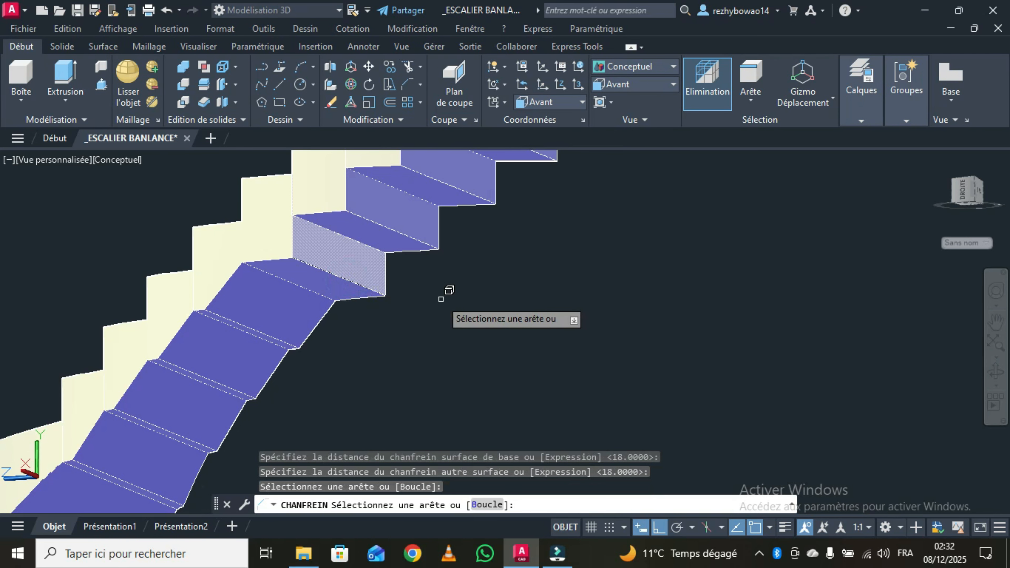
pyautogui.rightClick(440, 298)
pyautogui.click(475, 310)
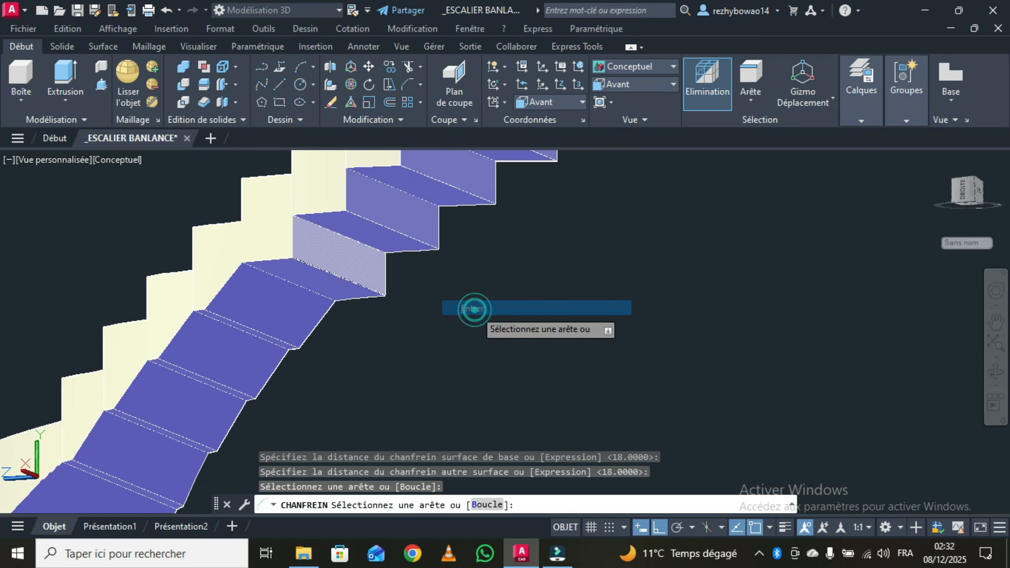
# Step: Chamfer the lower rear edge of the seventh step above the large curved step, keeping both distances at 18
pyautogui.scroll(-2, 557, 251)
pyautogui.rightClick(526, 284)
pyautogui.press('Down')
pyautogui.press('Return')
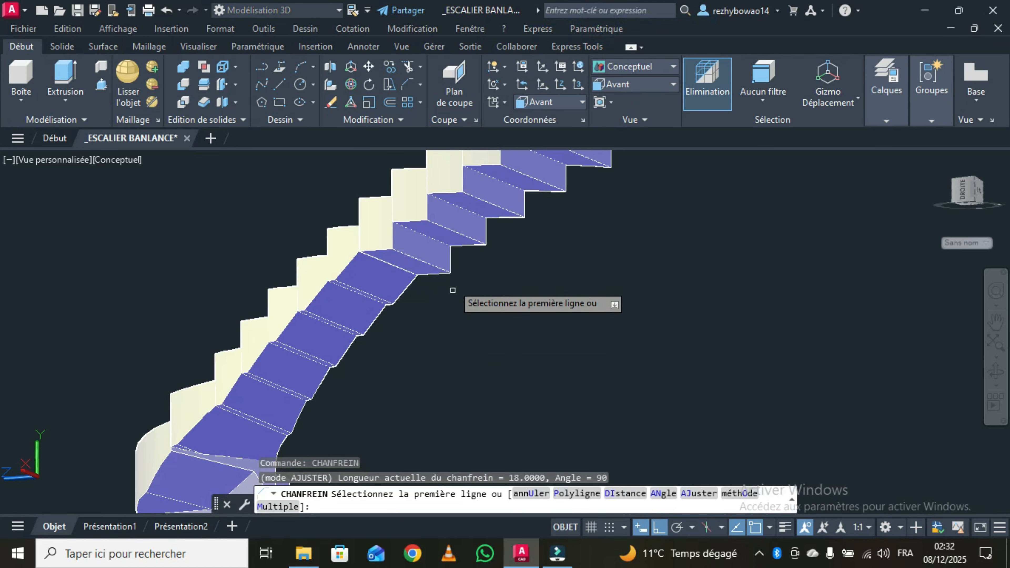
pyautogui.click(440, 271)
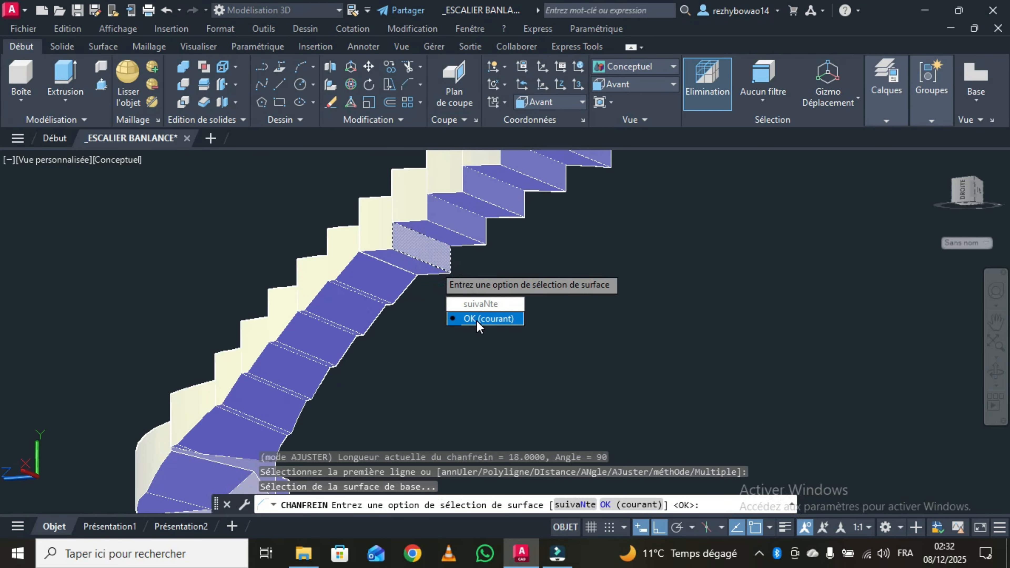
pyautogui.click(476, 319)
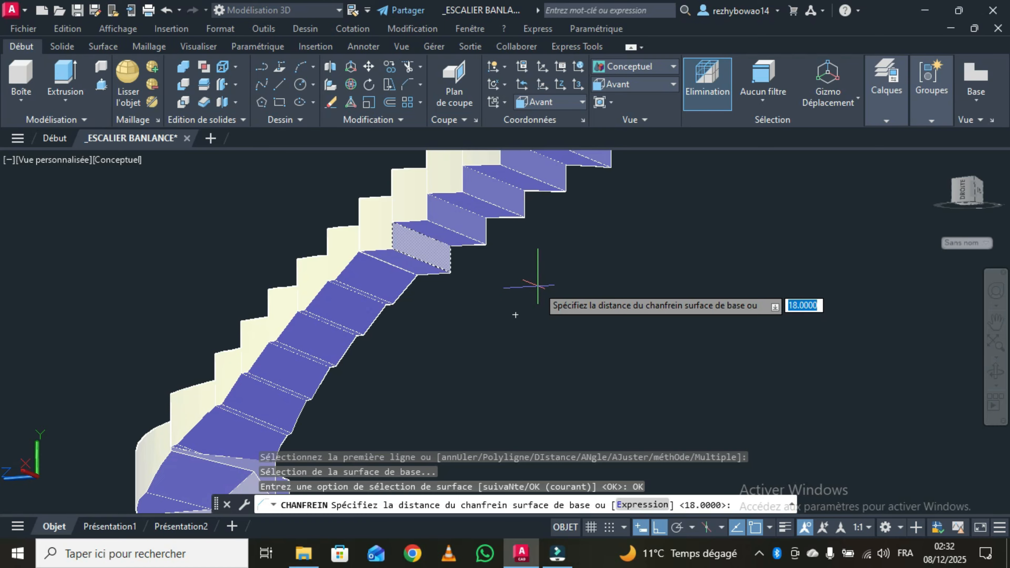
pyautogui.press('Return')
pyautogui.press('Return')
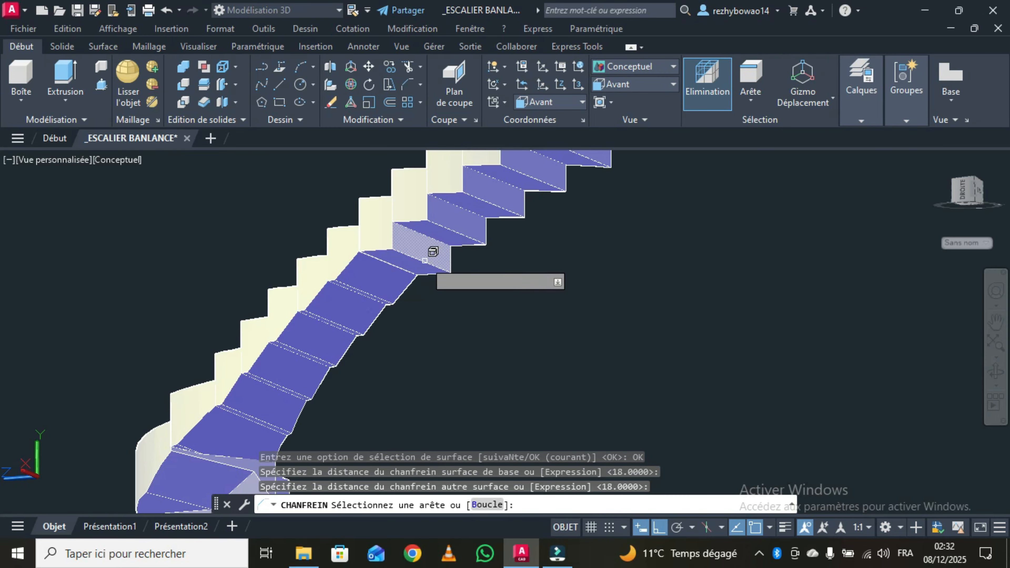
pyautogui.click(425, 262)
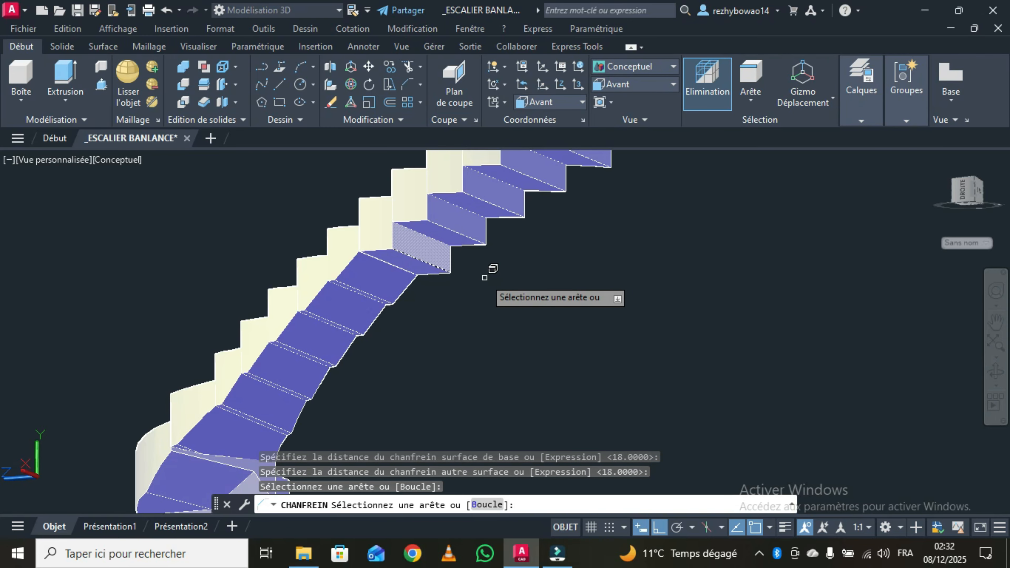
pyautogui.rightClick(484, 277)
pyautogui.click(522, 287)
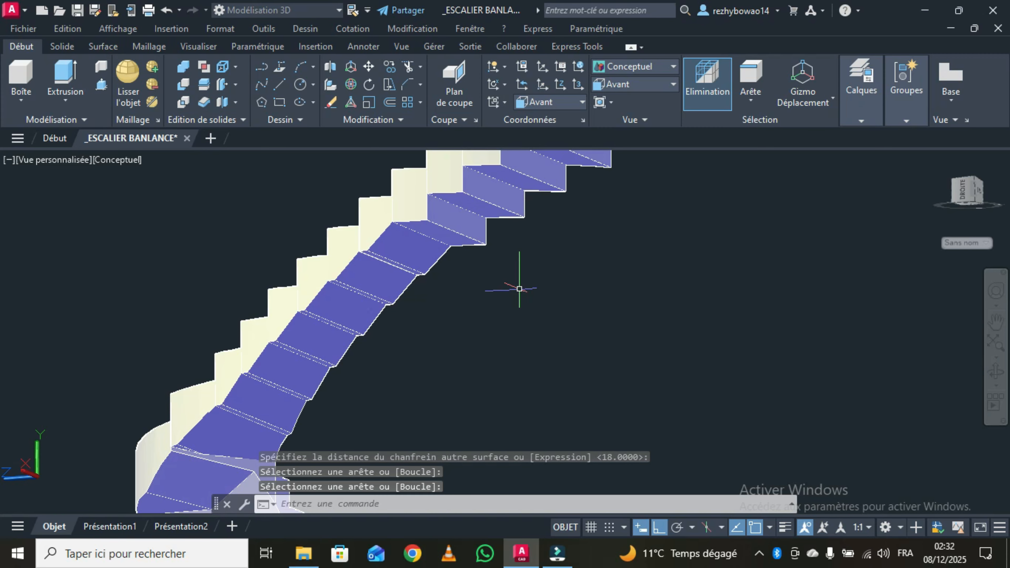
# Step: Chamfer the lower rear edge of the eighth step above the large curved step, keeping both distances at 18
pyautogui.scroll(-2, 519, 288)
pyautogui.rightClick(526, 289)
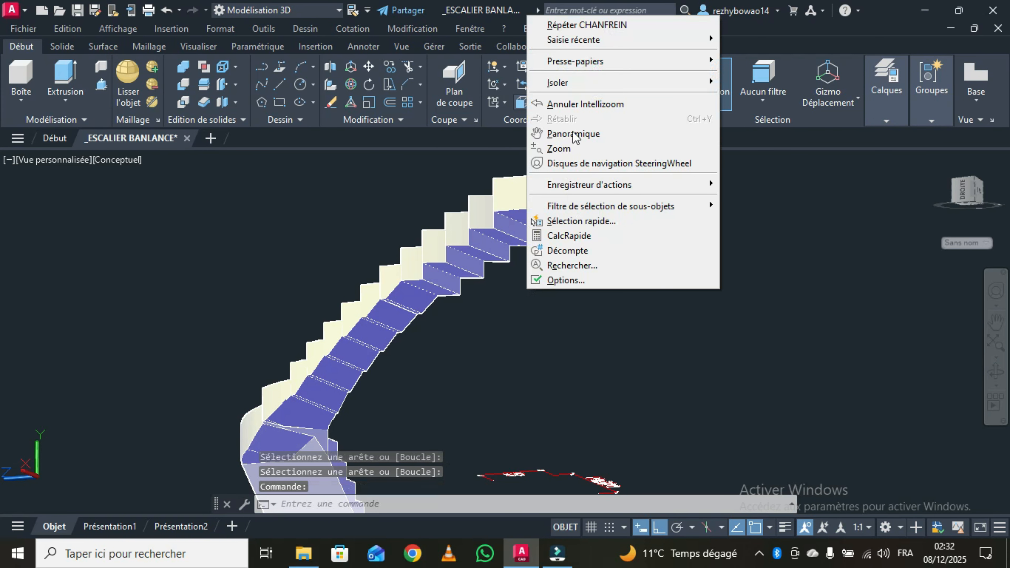
pyautogui.click(587, 25)
pyautogui.scroll(3, 477, 287)
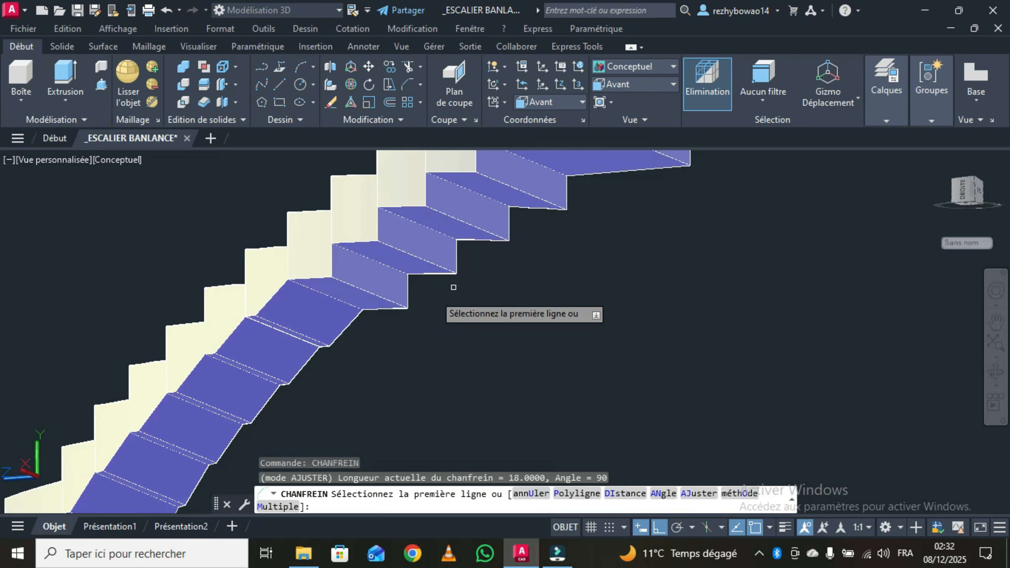
pyautogui.click(381, 295)
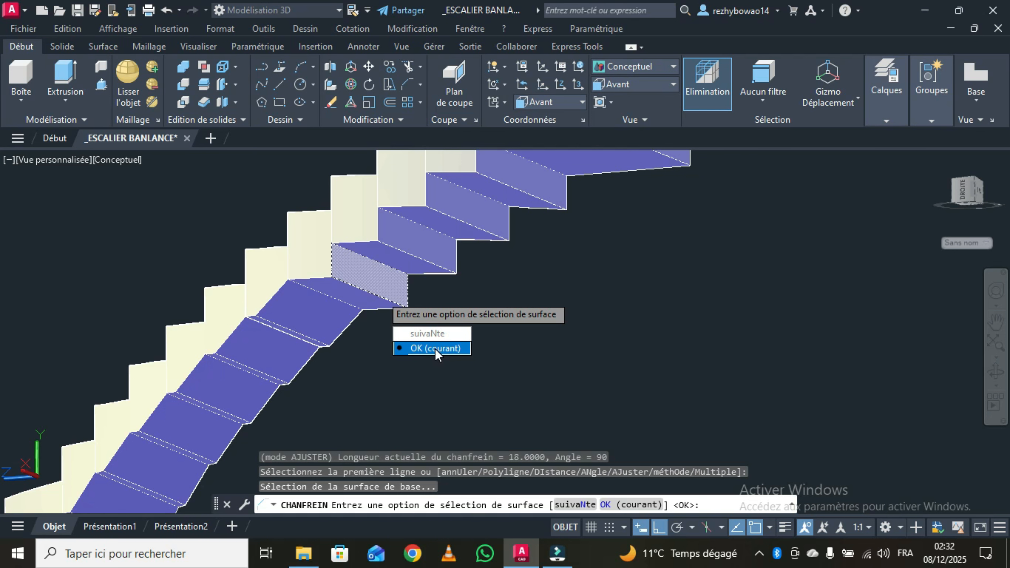
pyautogui.click(434, 348)
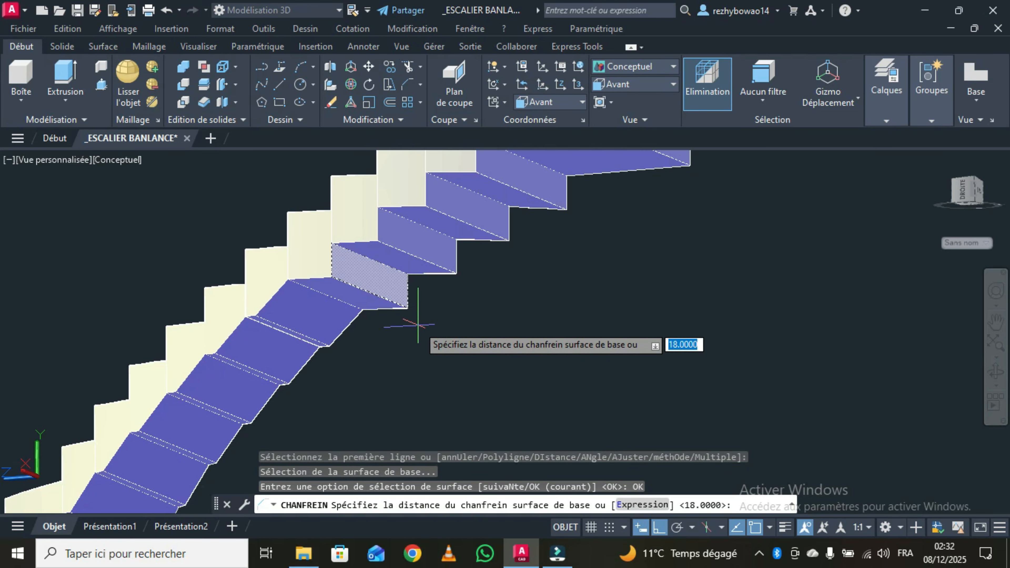
pyautogui.press('Return')
pyautogui.press('Return')
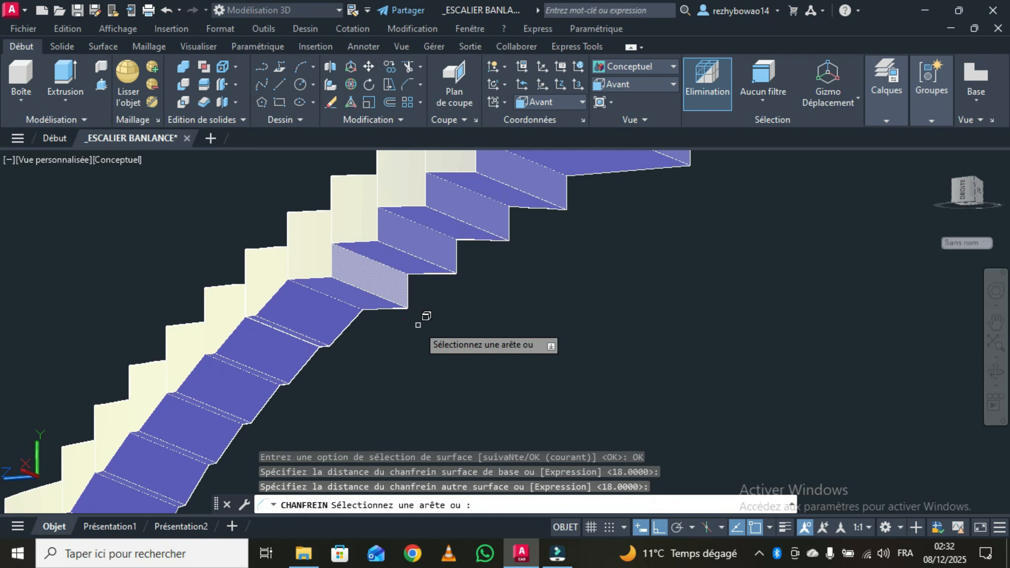
pyautogui.click(380, 298)
pyautogui.rightClick(464, 314)
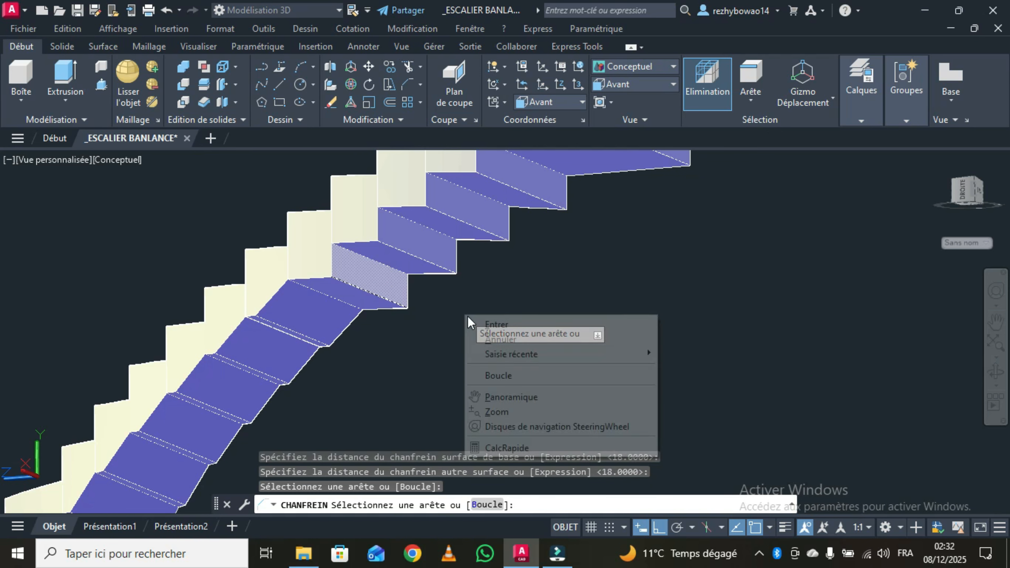
pyautogui.click(502, 323)
# Step: Chamfer the lower rear edge of the ninth step above the large curved step, keeping both distances at 18
pyautogui.scroll(-2, 500, 292)
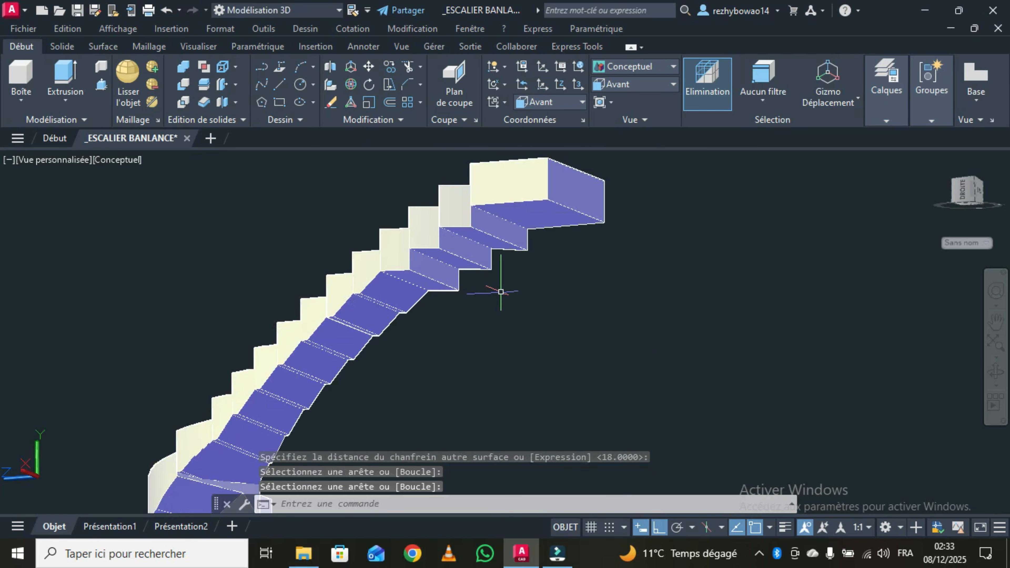
pyautogui.rightClick(506, 303)
pyautogui.click(552, 28)
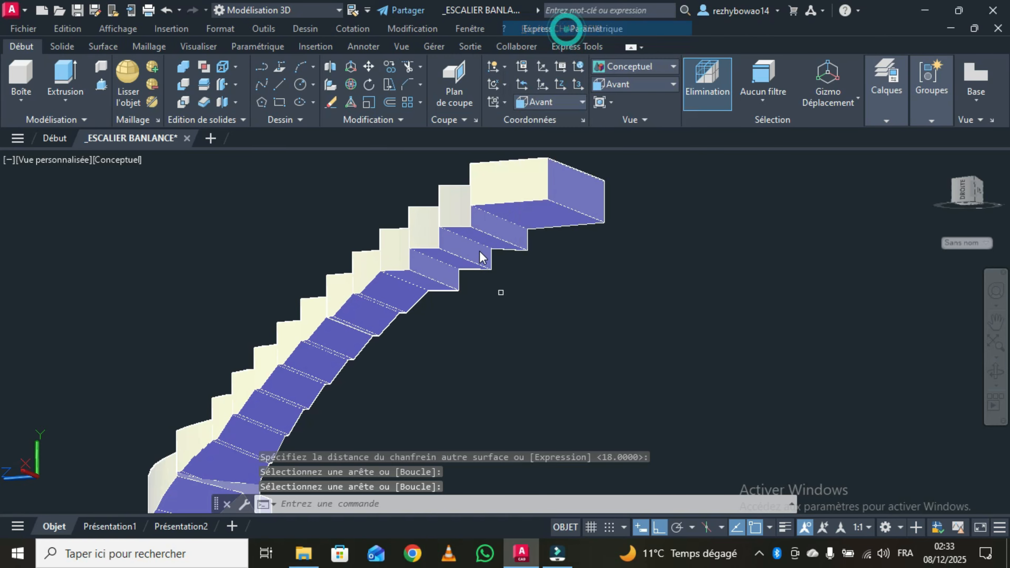
pyautogui.scroll(1, 447, 289)
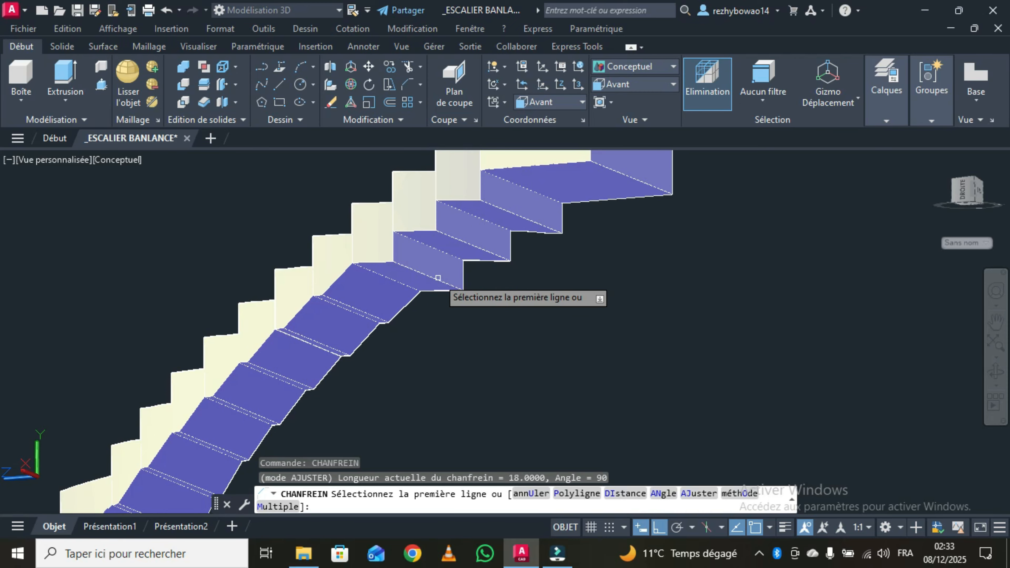
pyautogui.click(432, 277)
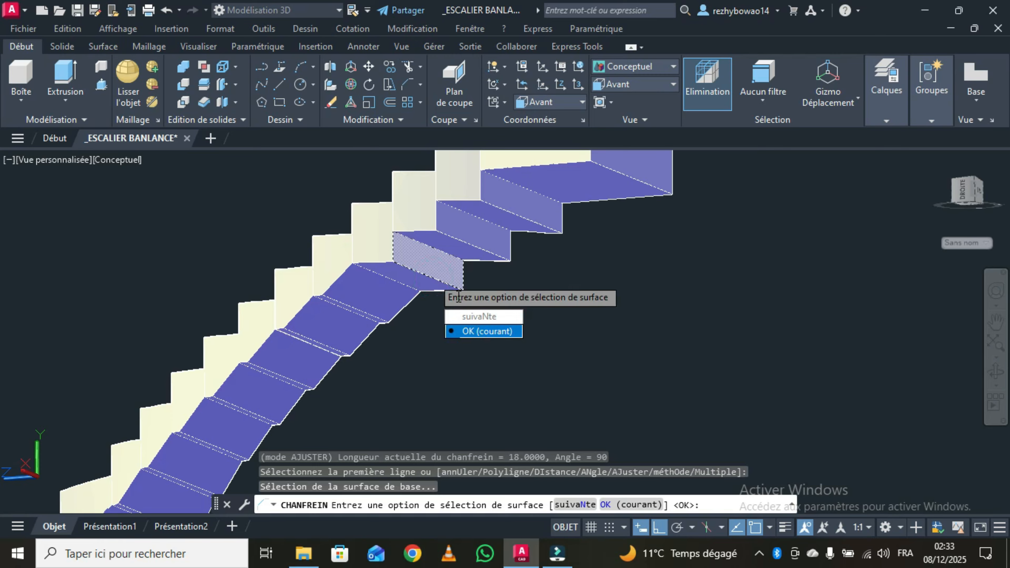
pyautogui.press('Return')
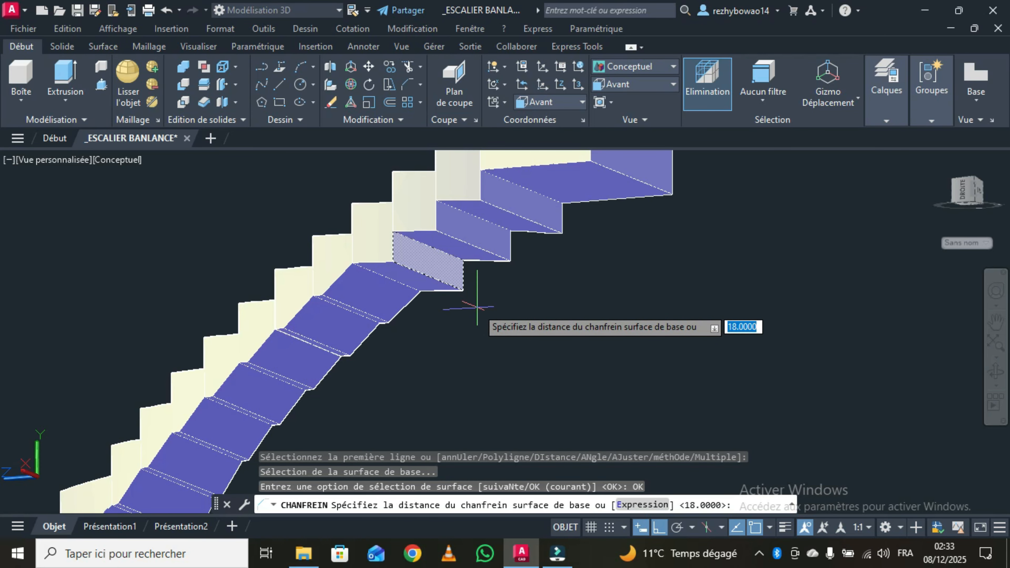
pyautogui.press('Return')
pyautogui.press('Return')
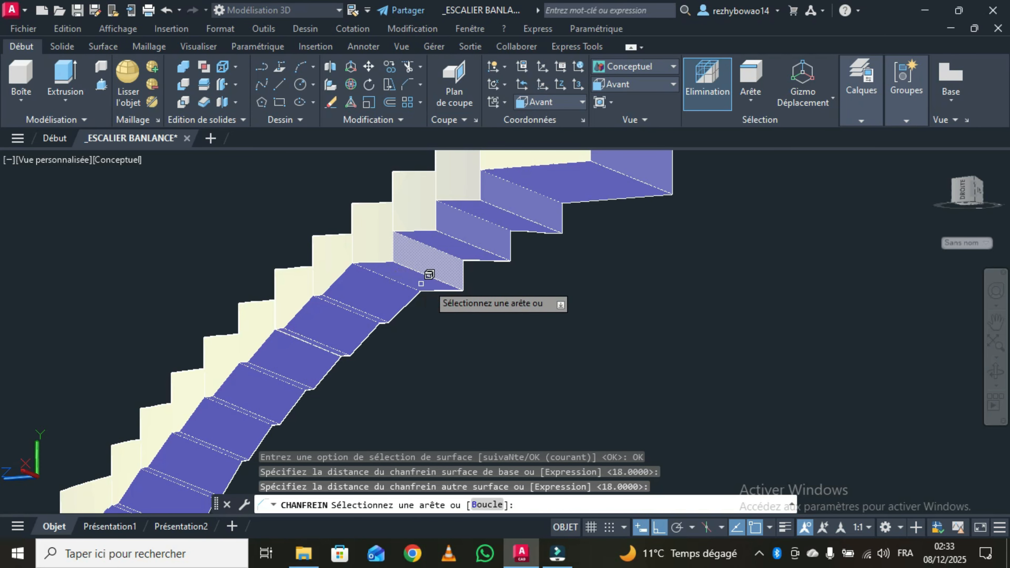
pyautogui.click(432, 277)
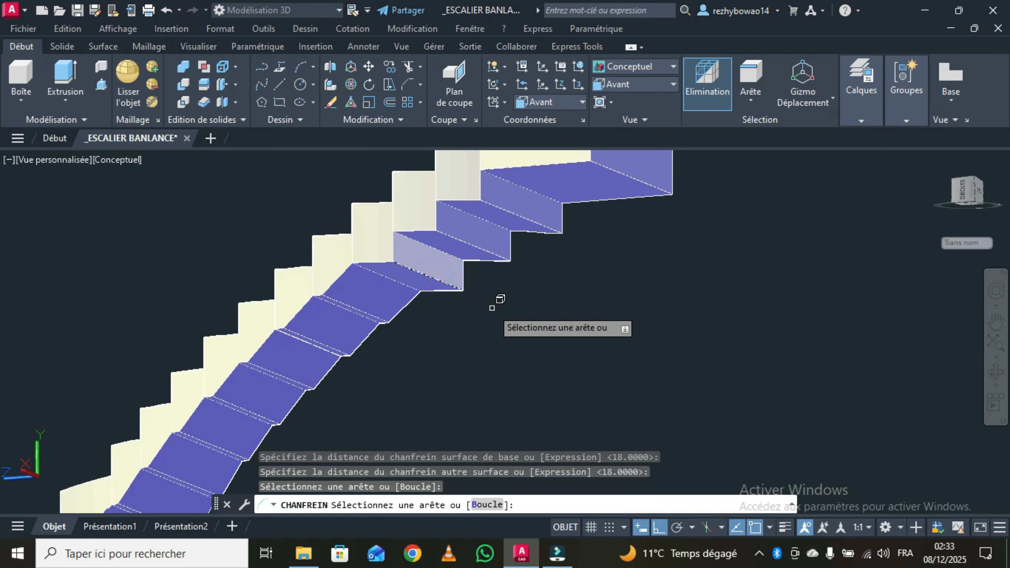
pyautogui.rightClick(492, 308)
pyautogui.click(535, 321)
# Step: Chamfer the lower rear edge of the tenth step above the large curved step, keeping both distances at 18
pyautogui.scroll(-2, 466, 317)
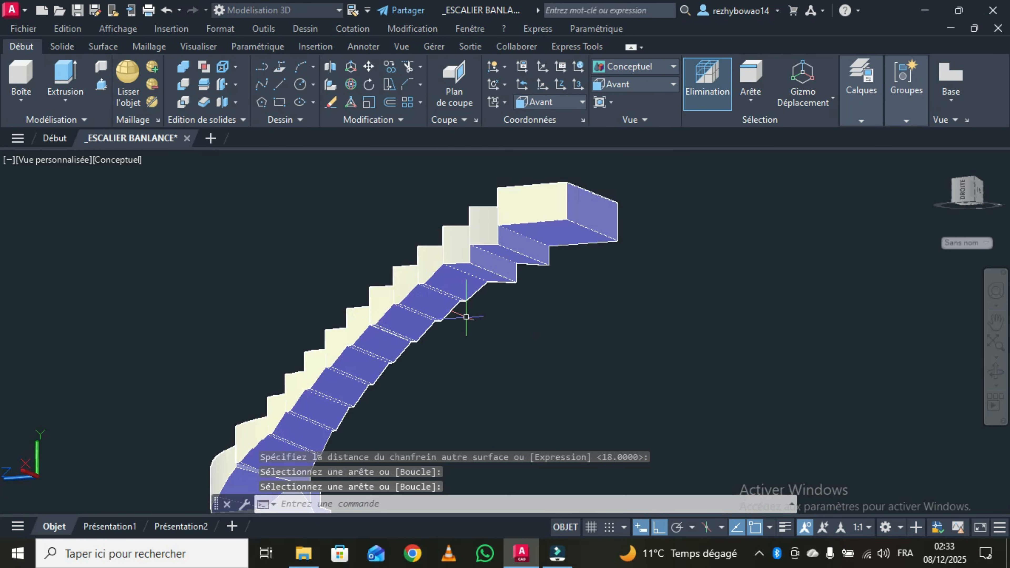
pyautogui.scroll(2, 465, 334)
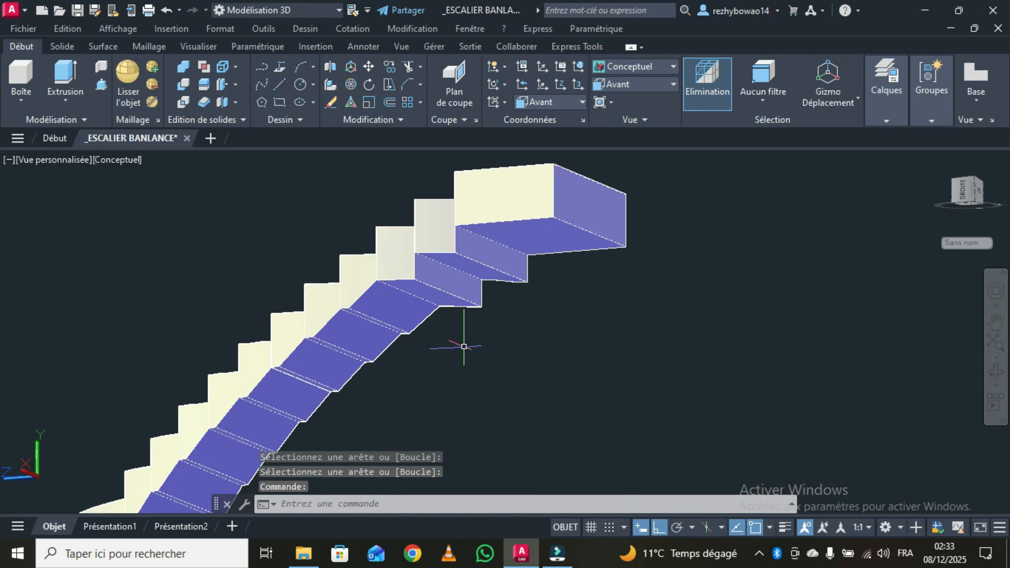
pyautogui.rightClick(560, 315)
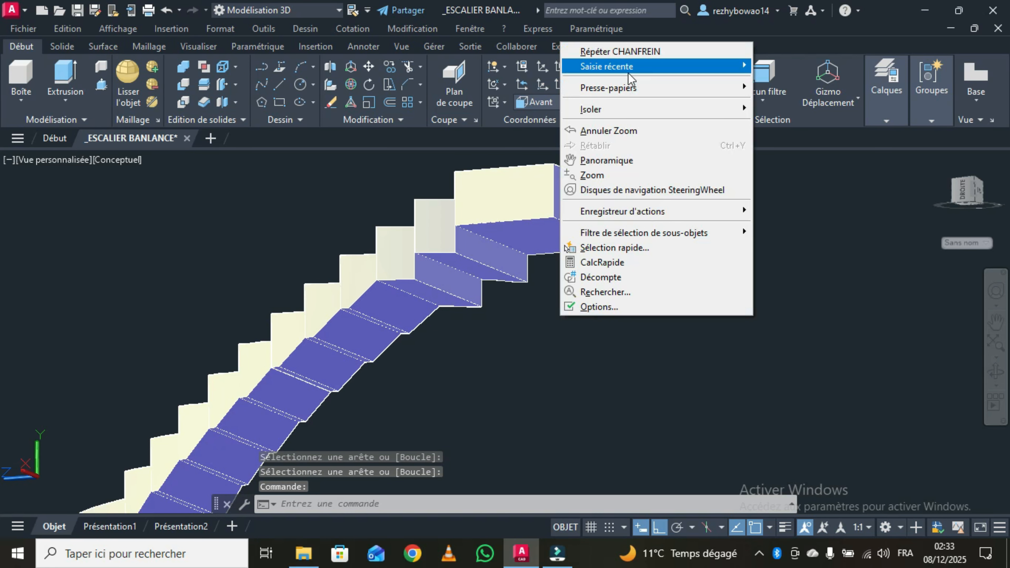
pyautogui.click(628, 51)
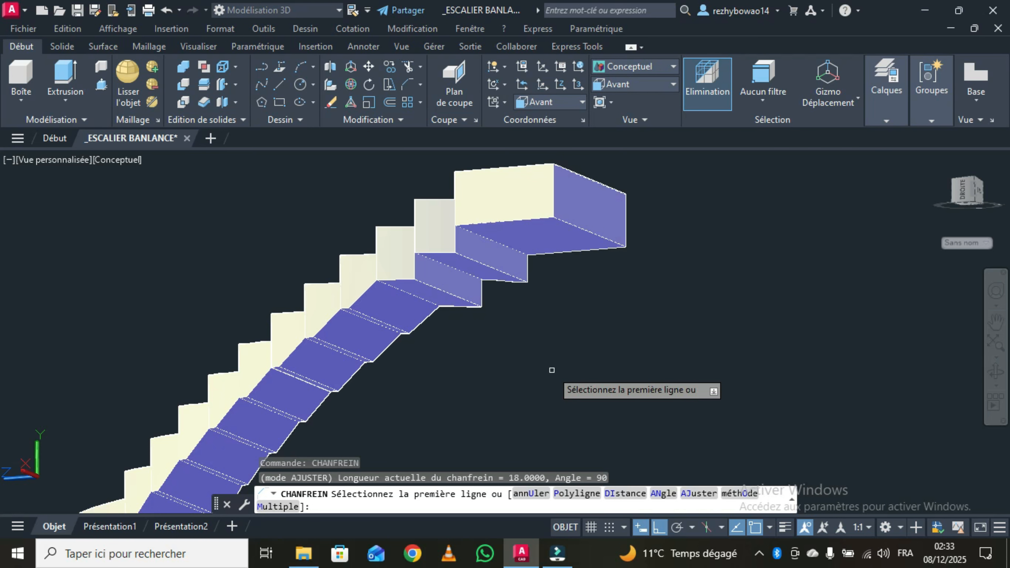
pyautogui.click(458, 295)
pyautogui.click(507, 349)
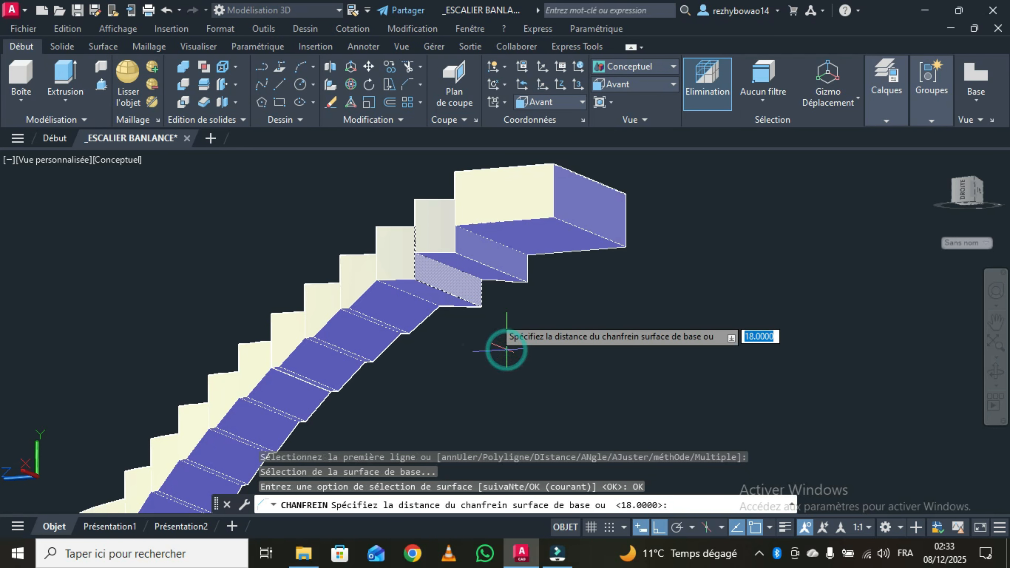
pyautogui.press('Return')
pyautogui.press('Return')
pyautogui.scroll(2, 478, 304)
pyautogui.click(440, 291)
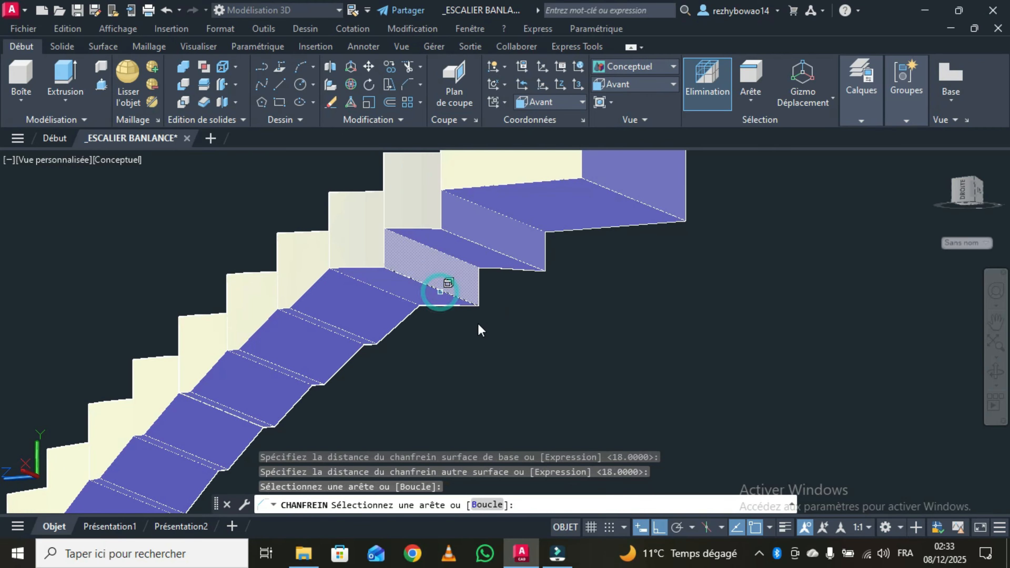
pyautogui.rightClick(505, 318)
pyautogui.click(530, 326)
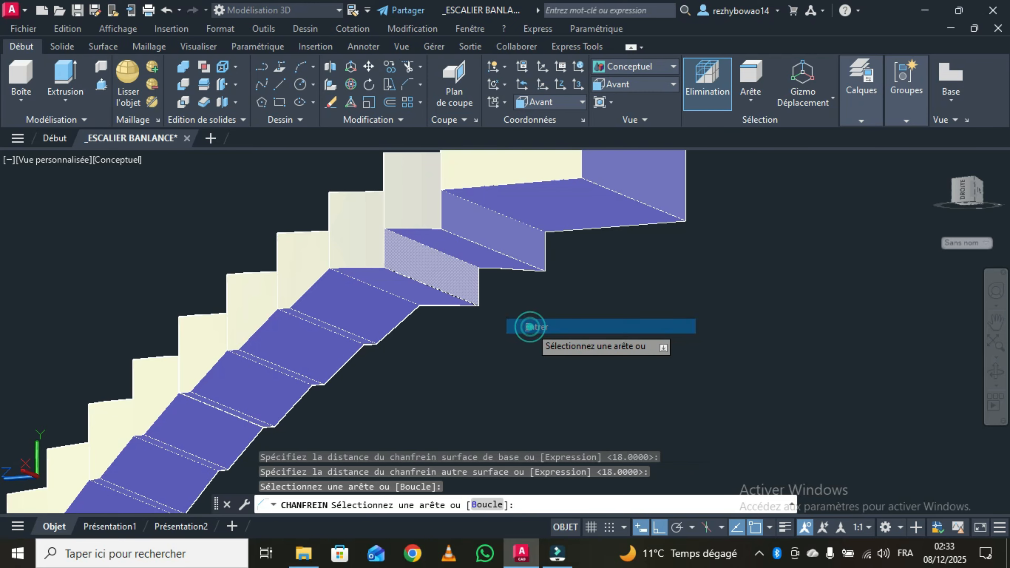
# Step: Chamfer the lower rear edge of the last step directly below the top landing block, keeping both distances at 18
pyautogui.rightClick(614, 297)
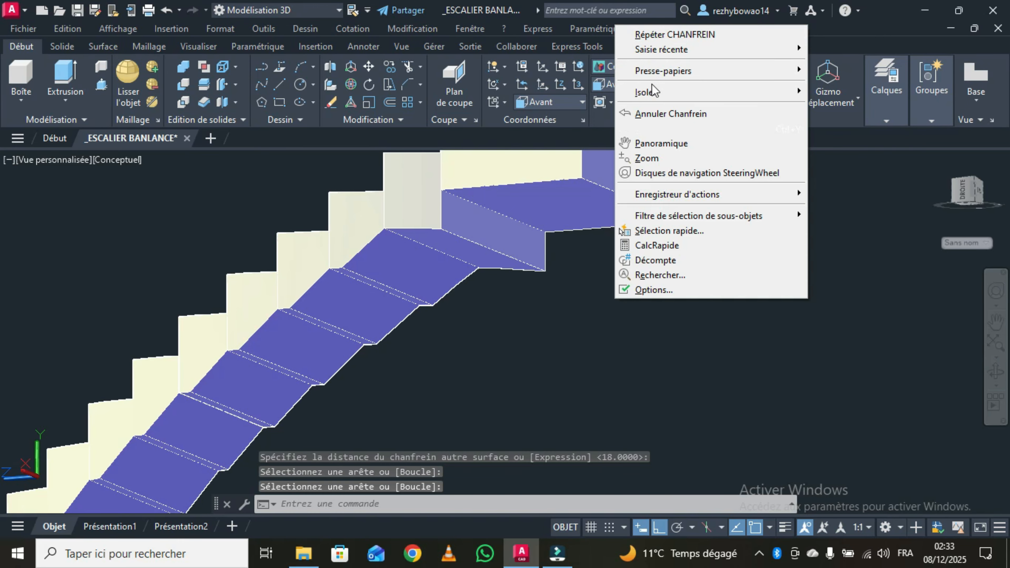
pyautogui.click(662, 35)
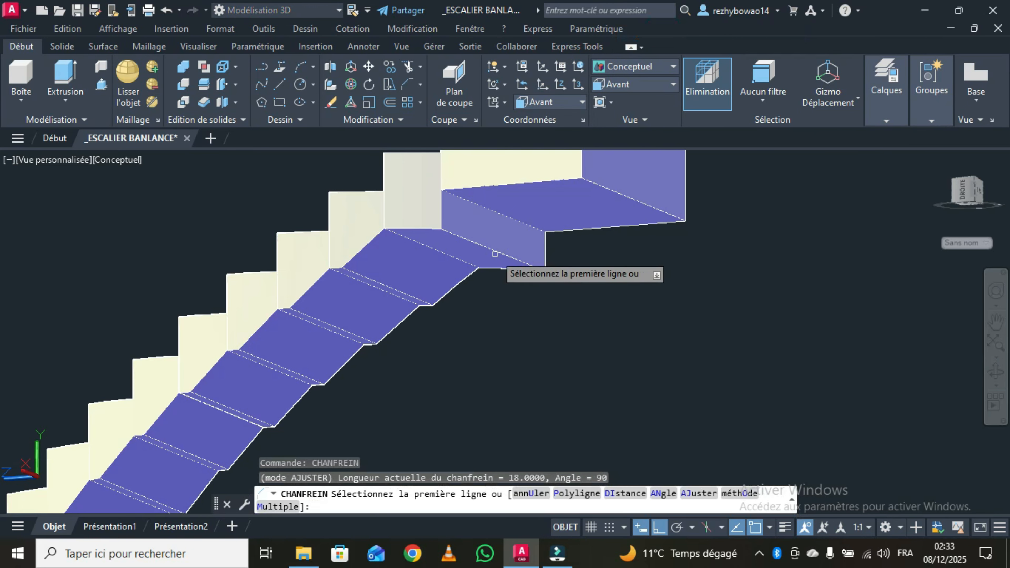
pyautogui.click(495, 248)
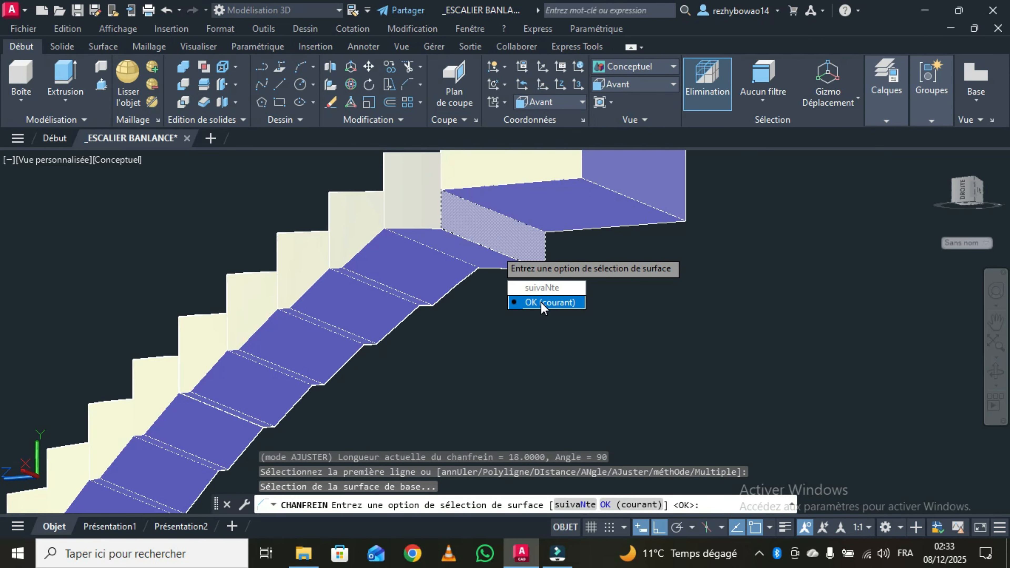
pyautogui.click(543, 302)
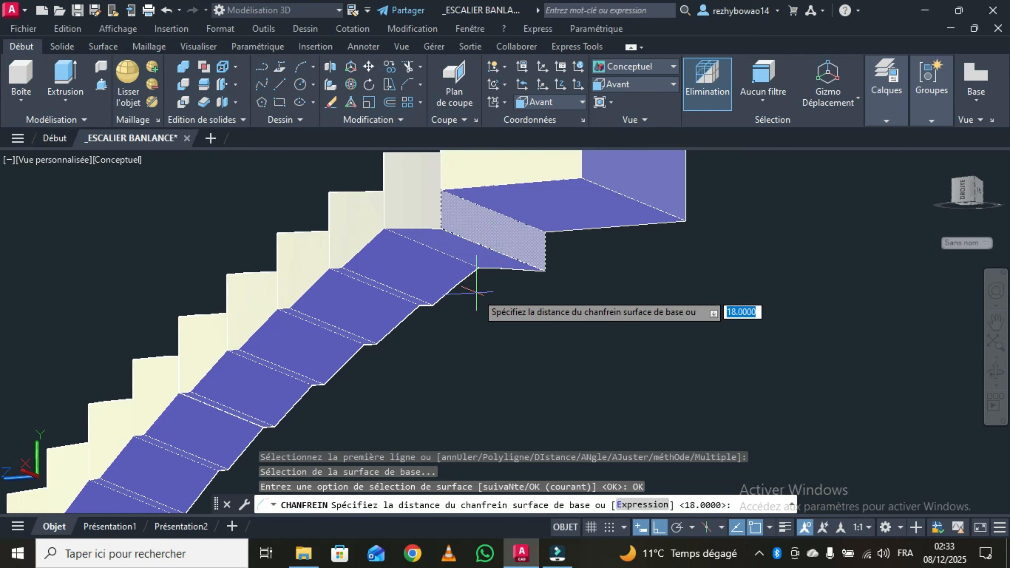
pyautogui.press('Return')
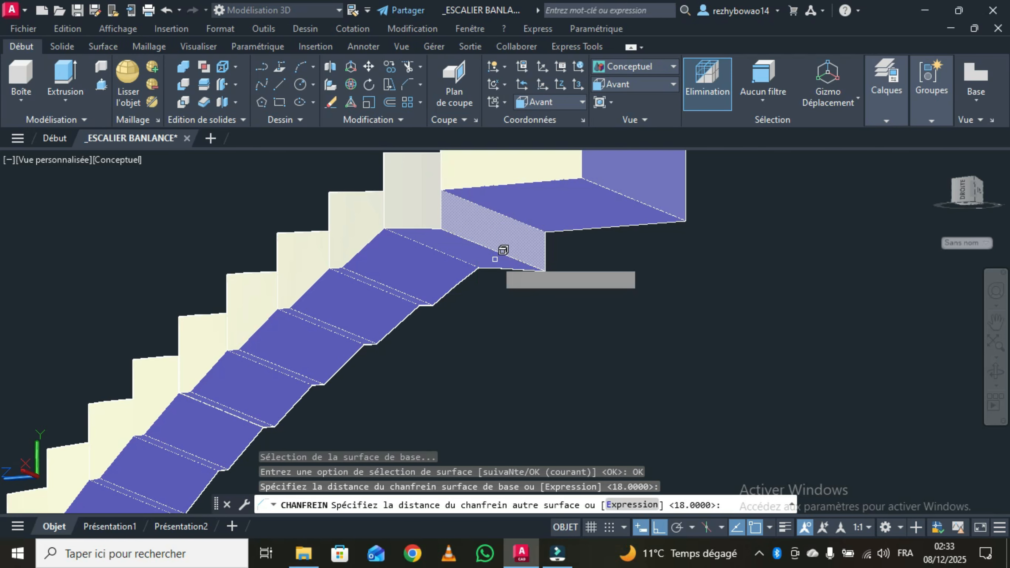
pyautogui.press('Return')
pyautogui.click(500, 253)
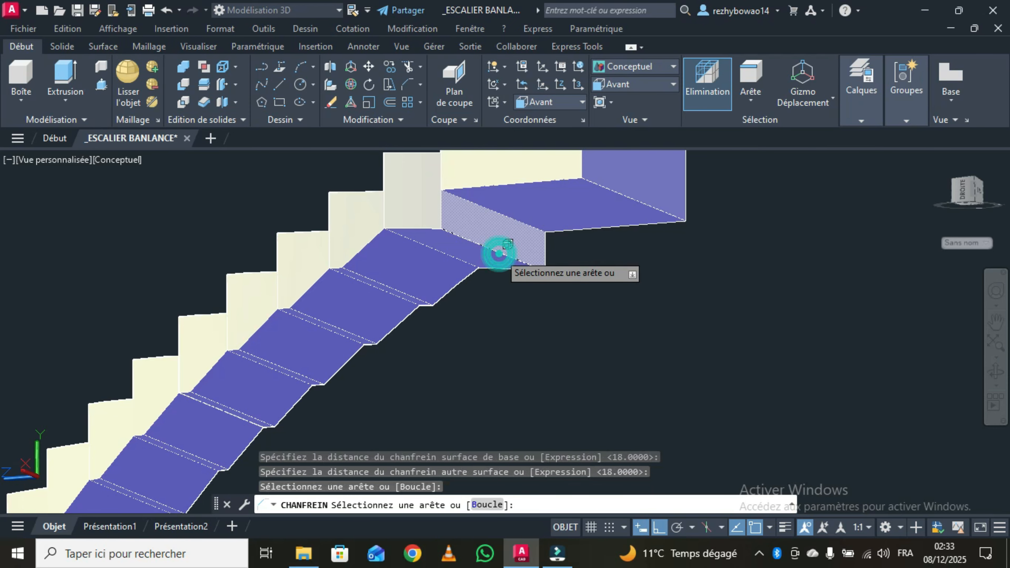
pyautogui.rightClick(576, 266)
pyautogui.click(620, 272)
# Step: Orbit around the whole 3D staircase to examine its chamfered underside, steps and landing from several sides
pyautogui.scroll(-4, 623, 276)
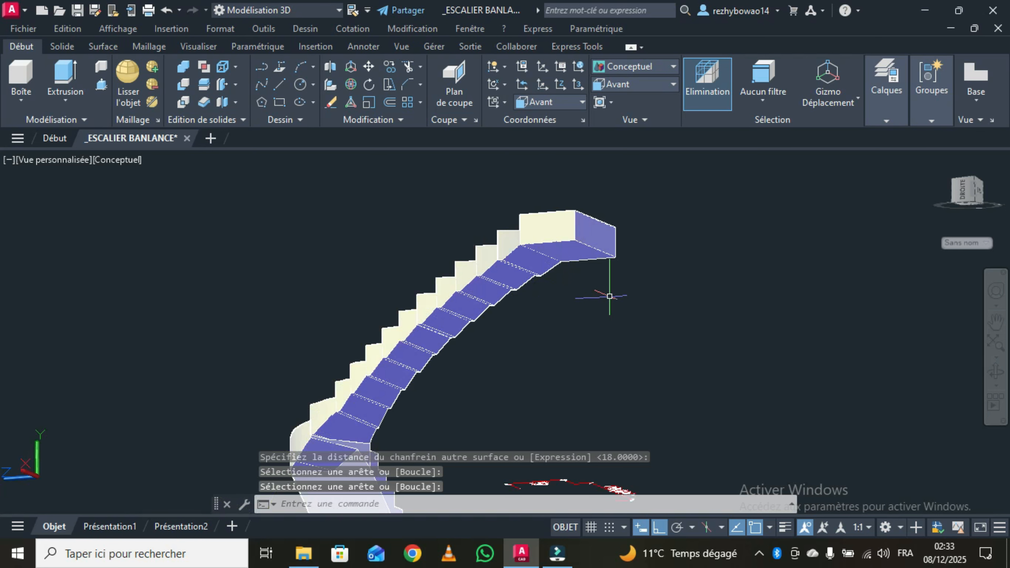
pyautogui.click(995, 371)
pyautogui.moveTo(462, 345); pyautogui.dragTo(742, 357)
pyautogui.moveTo(577, 291); pyautogui.dragTo(648, 308)
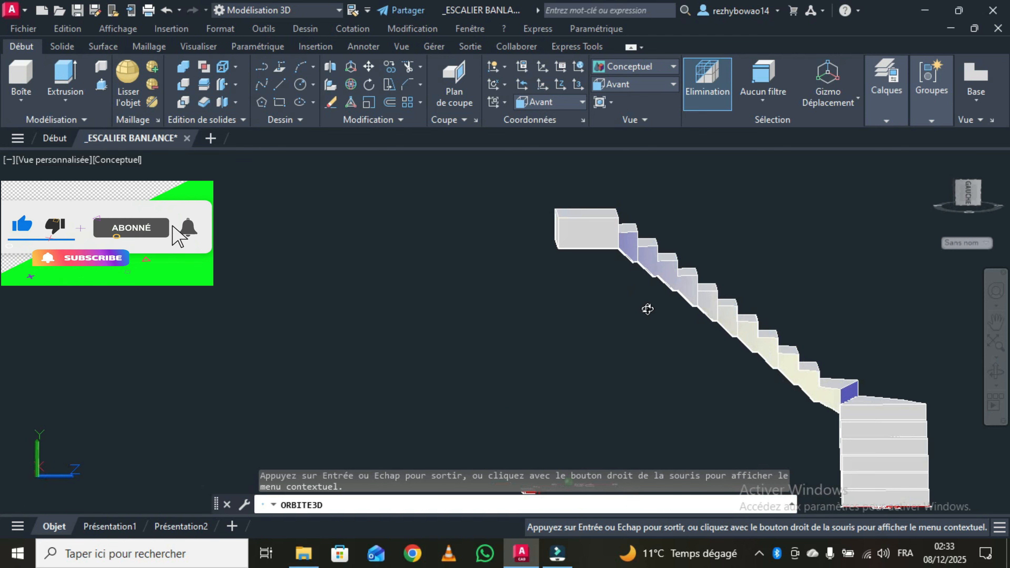
pyautogui.moveTo(676, 310); pyautogui.dragTo(489, 312, button='middle')
pyautogui.moveTo(512, 323); pyautogui.dragTo(608, 351)
pyautogui.moveTo(609, 351); pyautogui.dragTo(398, 345, button='middle')
pyautogui.moveTo(398, 342); pyautogui.dragTo(326, 389)
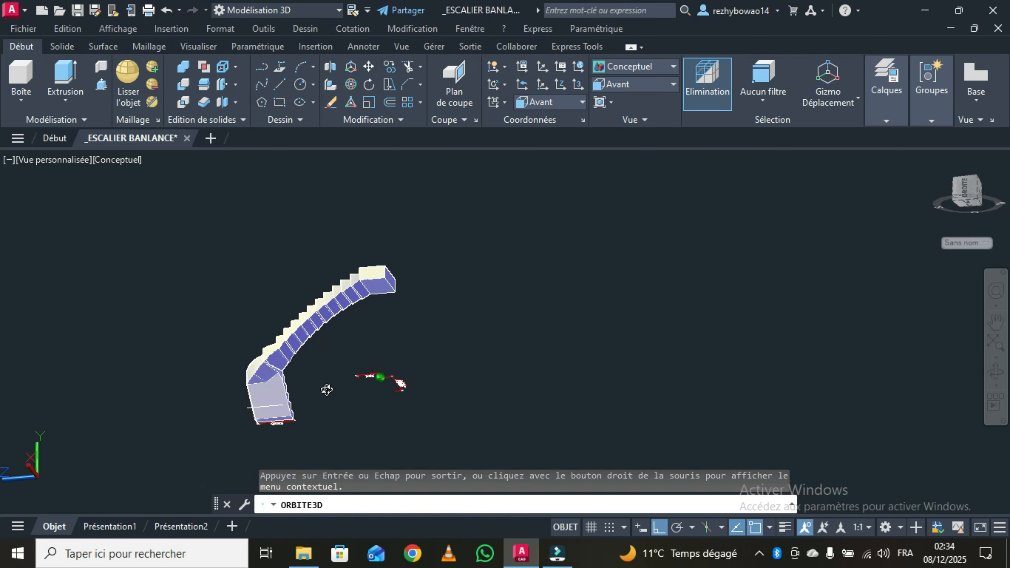
pyautogui.scroll(3, 327, 385)
pyautogui.moveTo(306, 335); pyautogui.dragTo(563, 374)
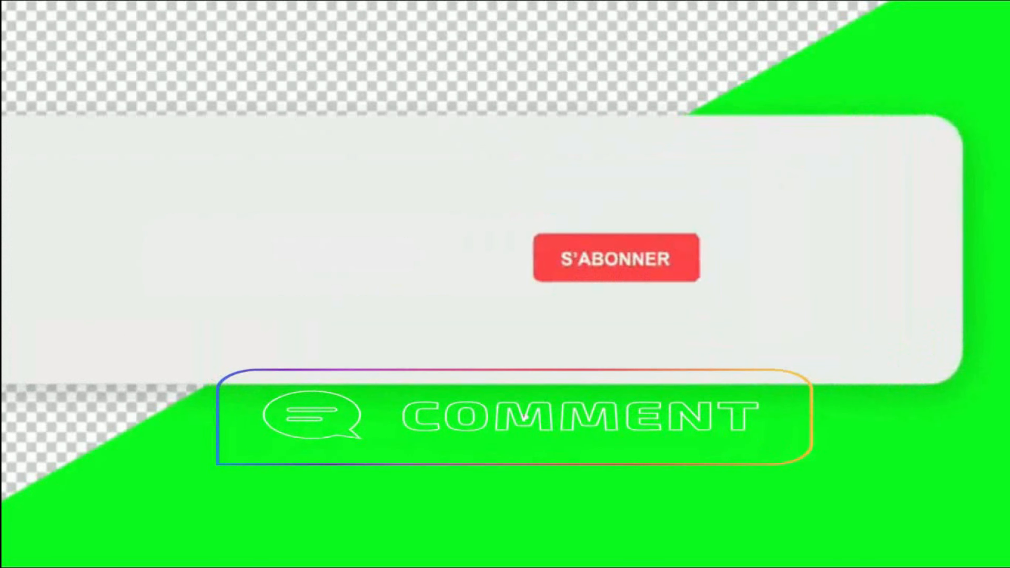